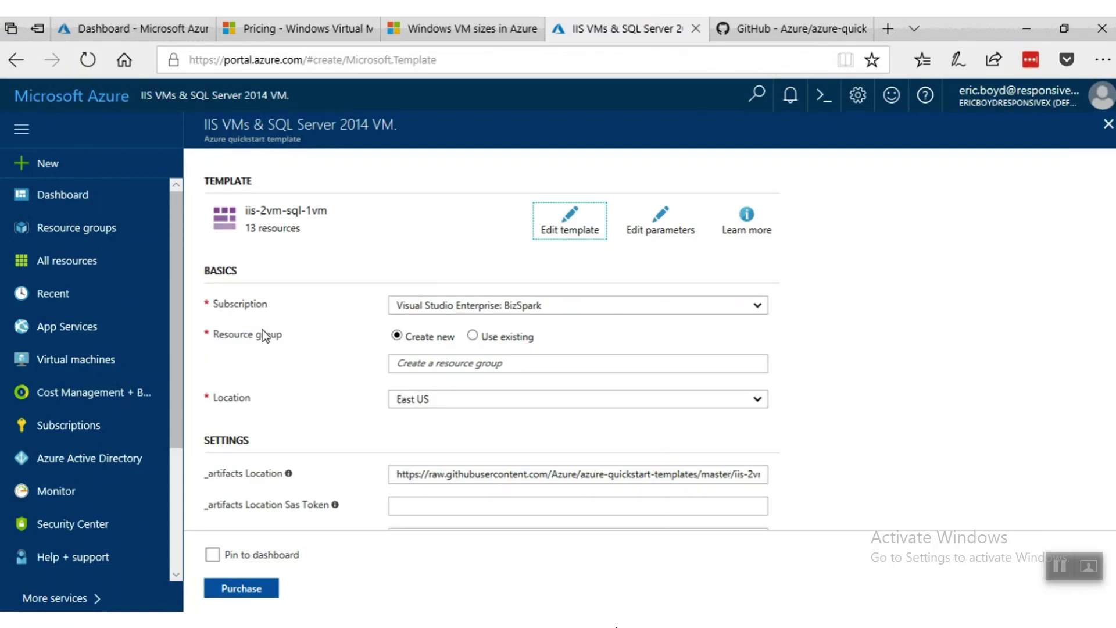
scroll(301, 372, "down", 4)
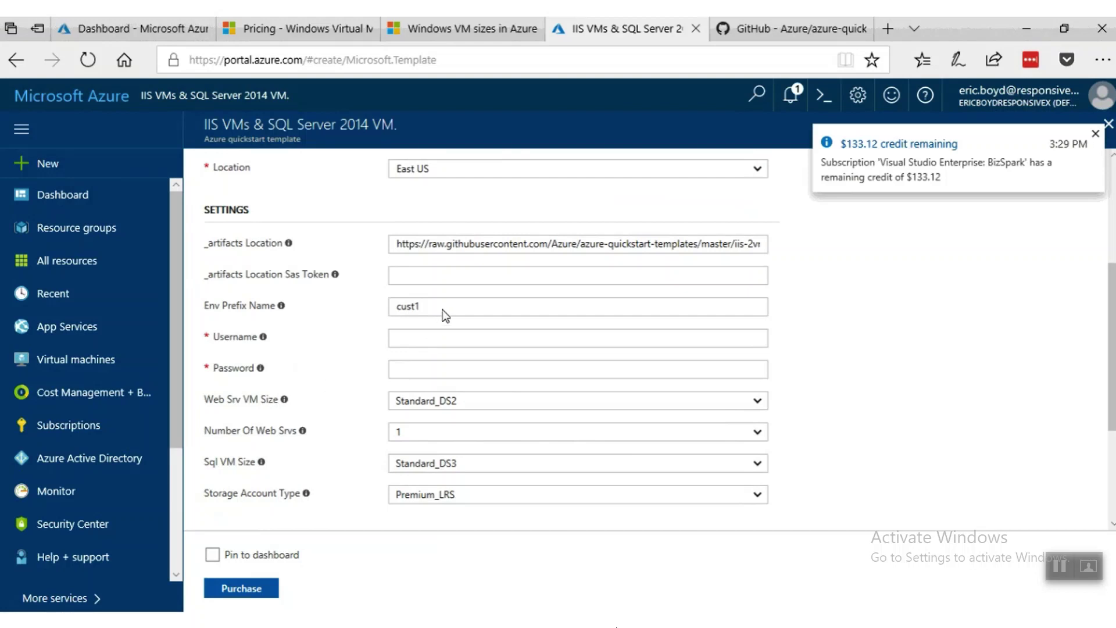
left_click_drag(443, 309, 386, 304)
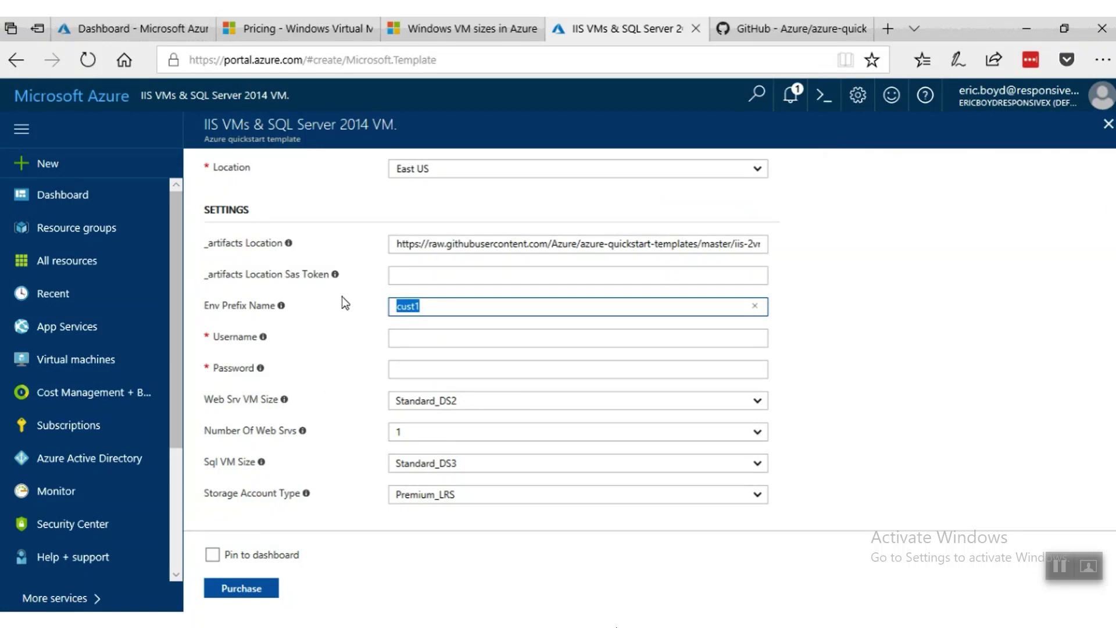
left_click(480, 401)
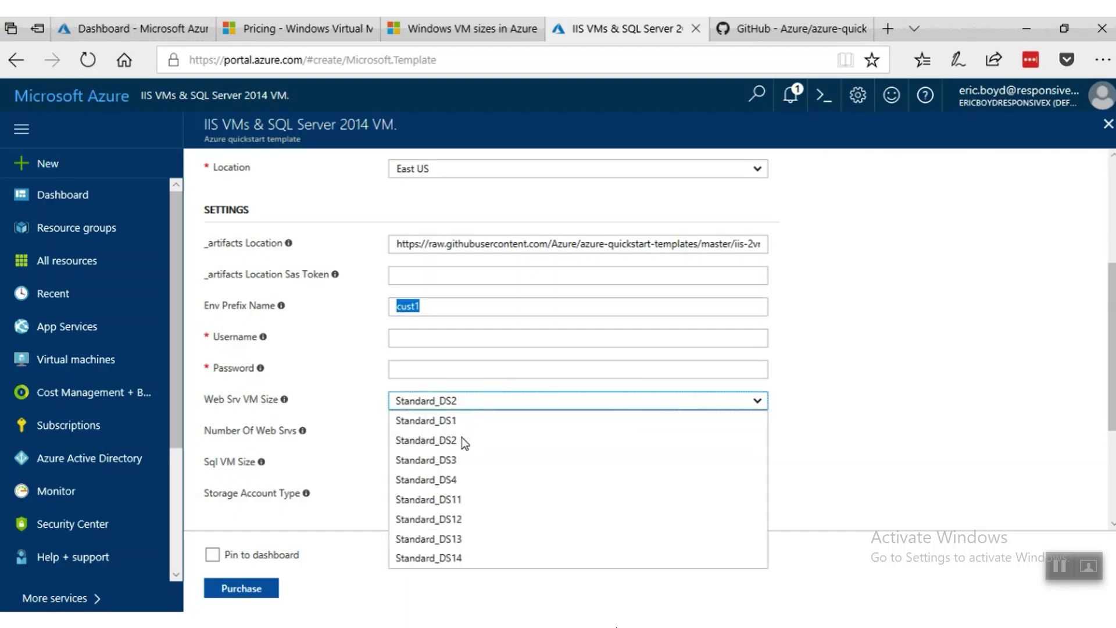
left_click(345, 458)
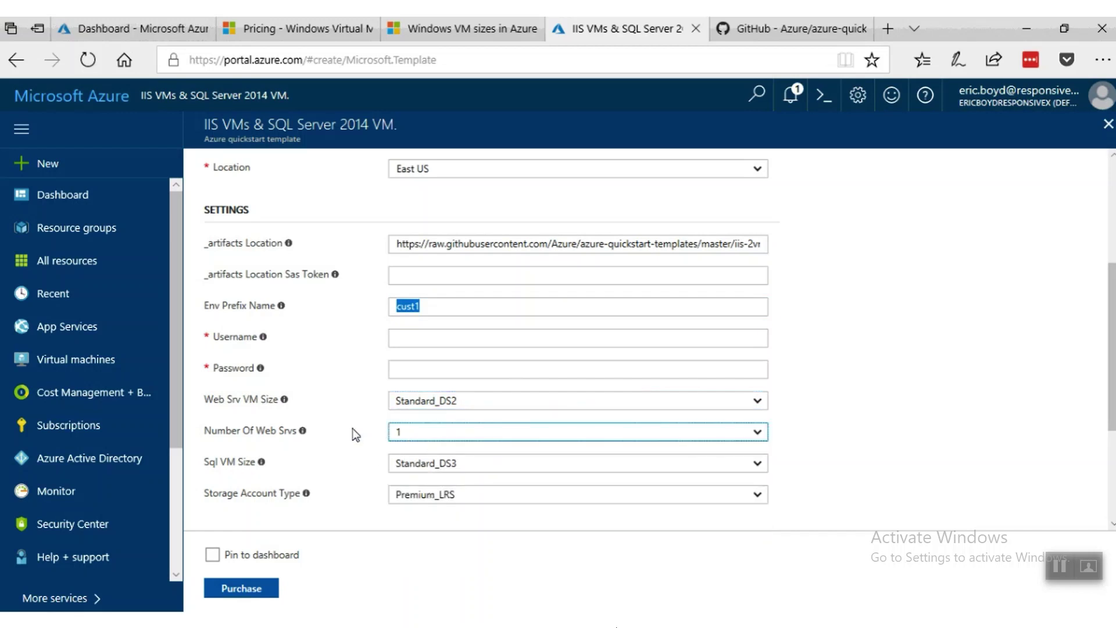
left_click(408, 437)
left_click(397, 453)
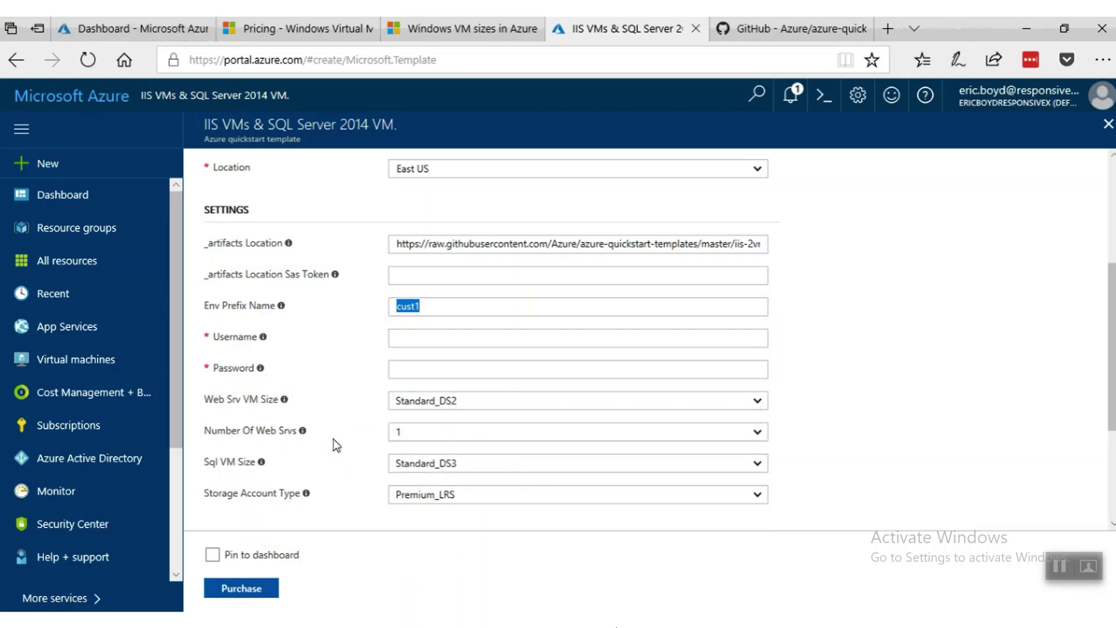
scroll(389, 493, "down", 3)
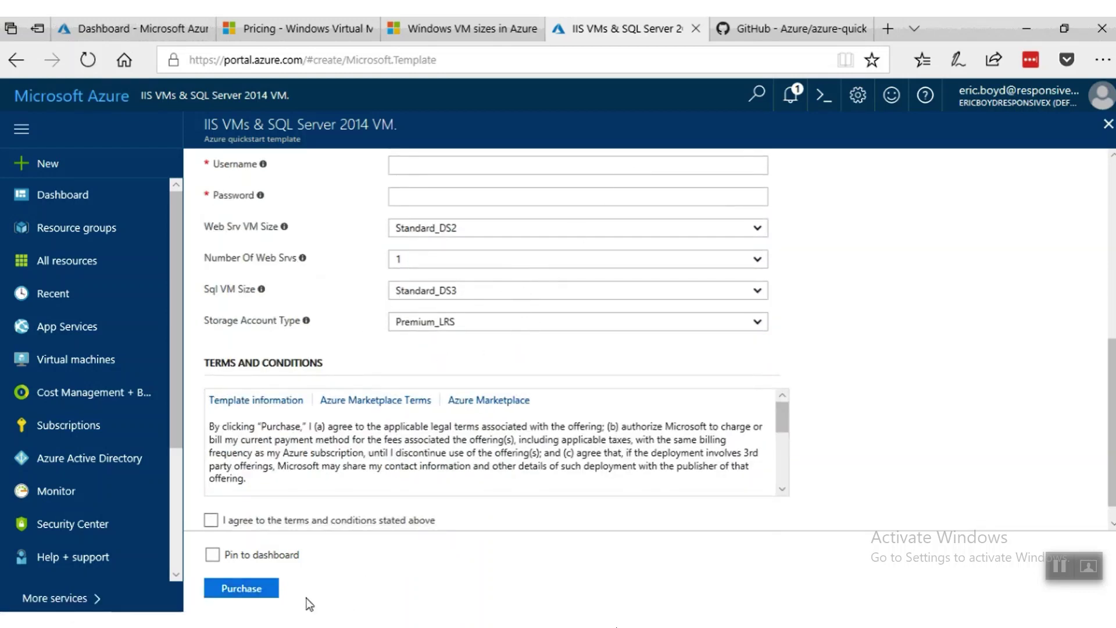
left_click(240, 589)
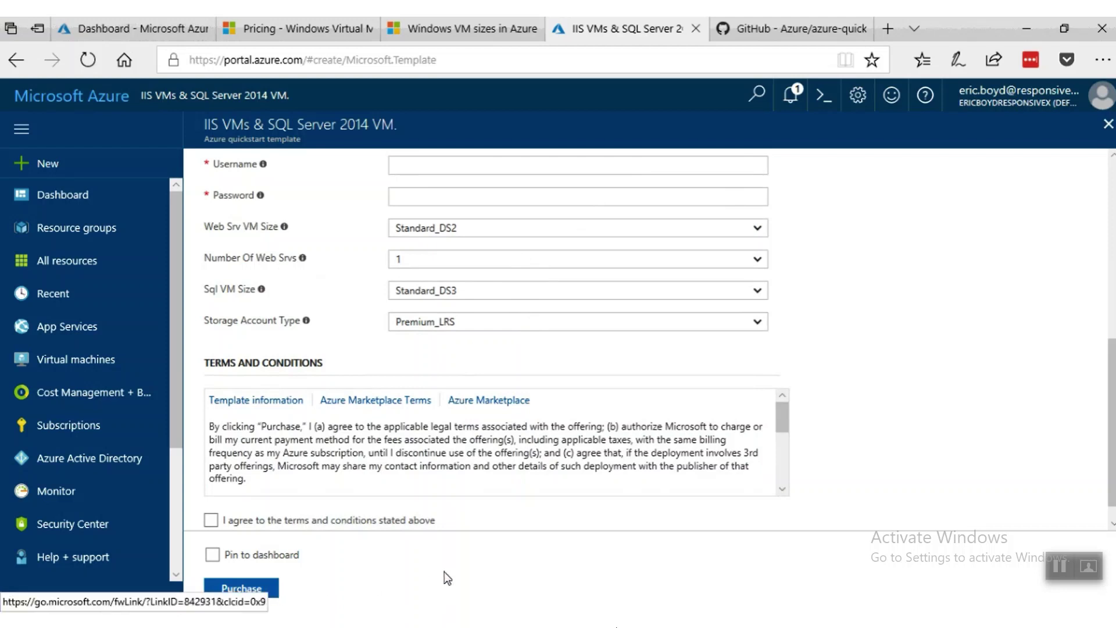
scroll(310, 257, "up", 2)
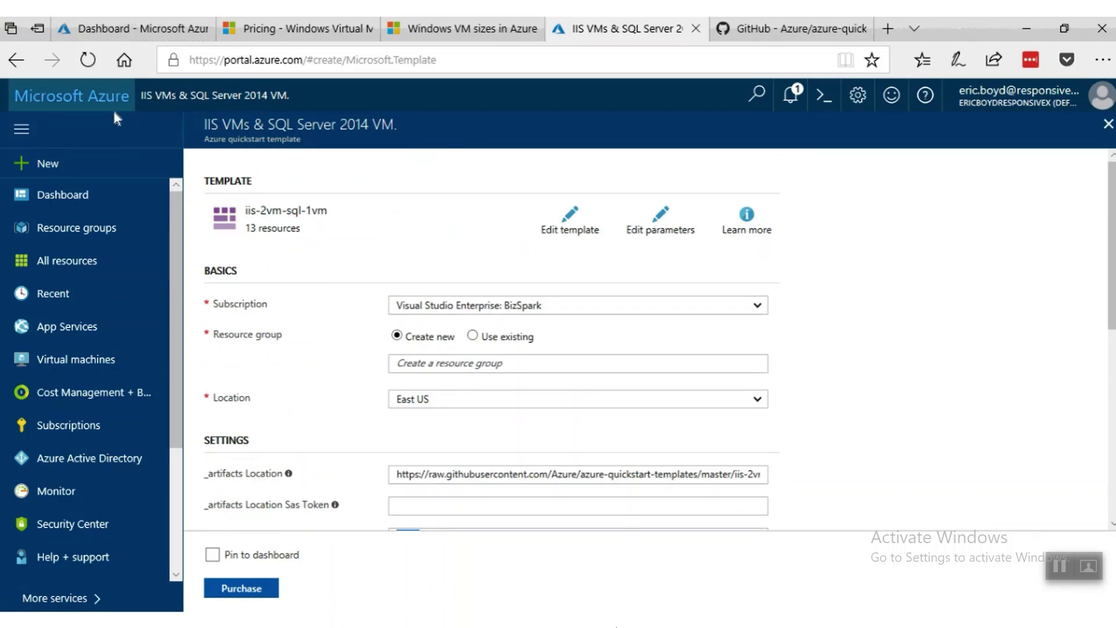
Open the Rg-IaaSWebinar resource group and scroll through its 14 resources before switching to Visual Studio Code.
left_click(92, 232)
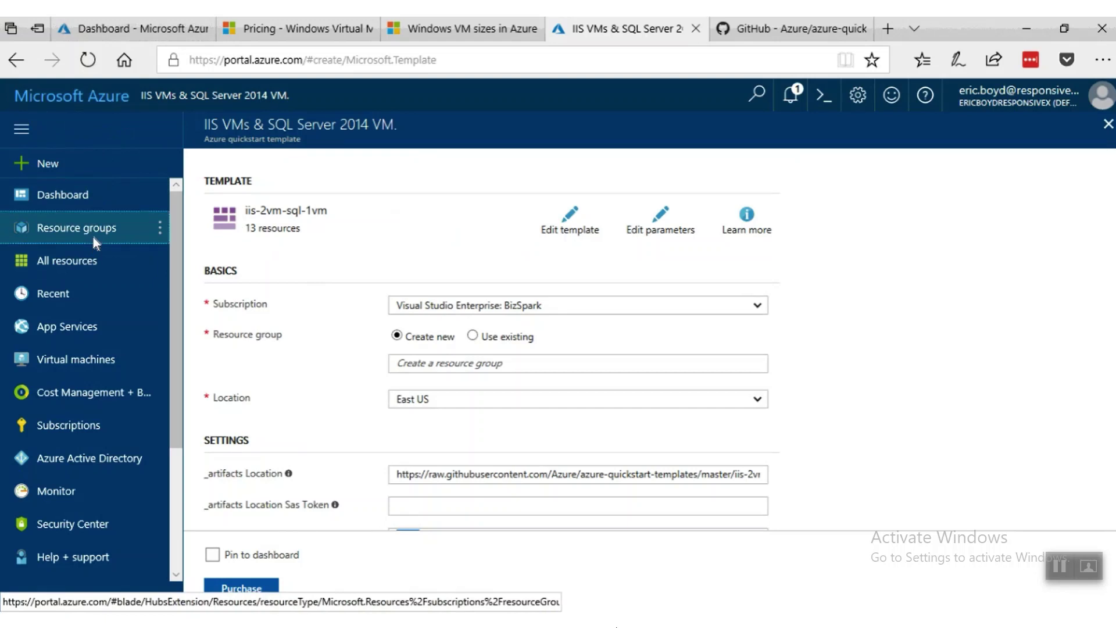
scroll(404, 462, "down", 5)
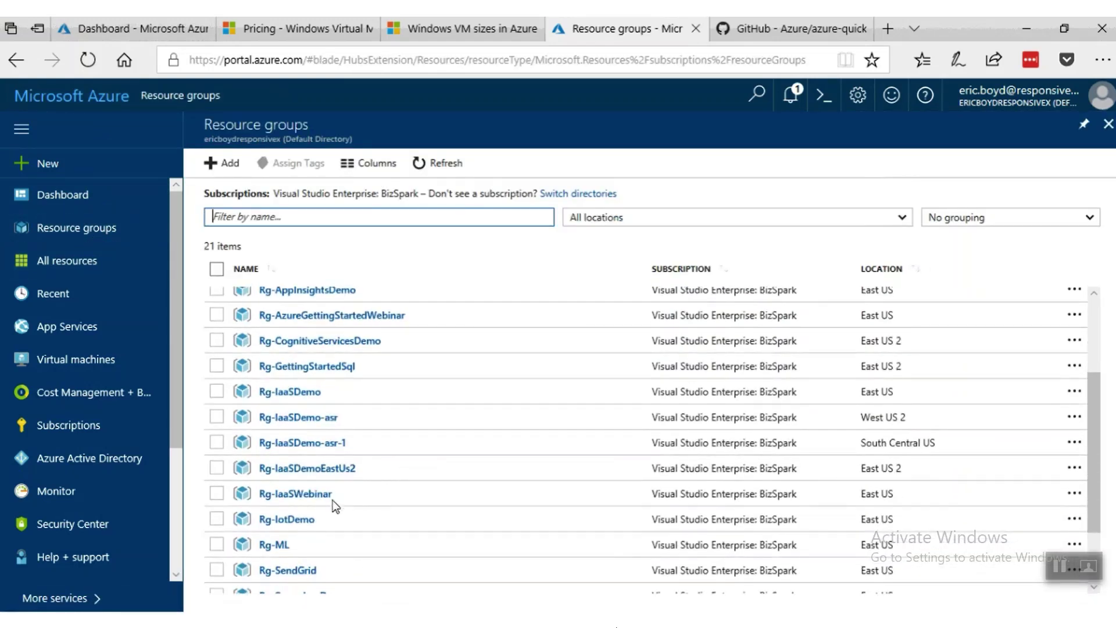
left_click(309, 494)
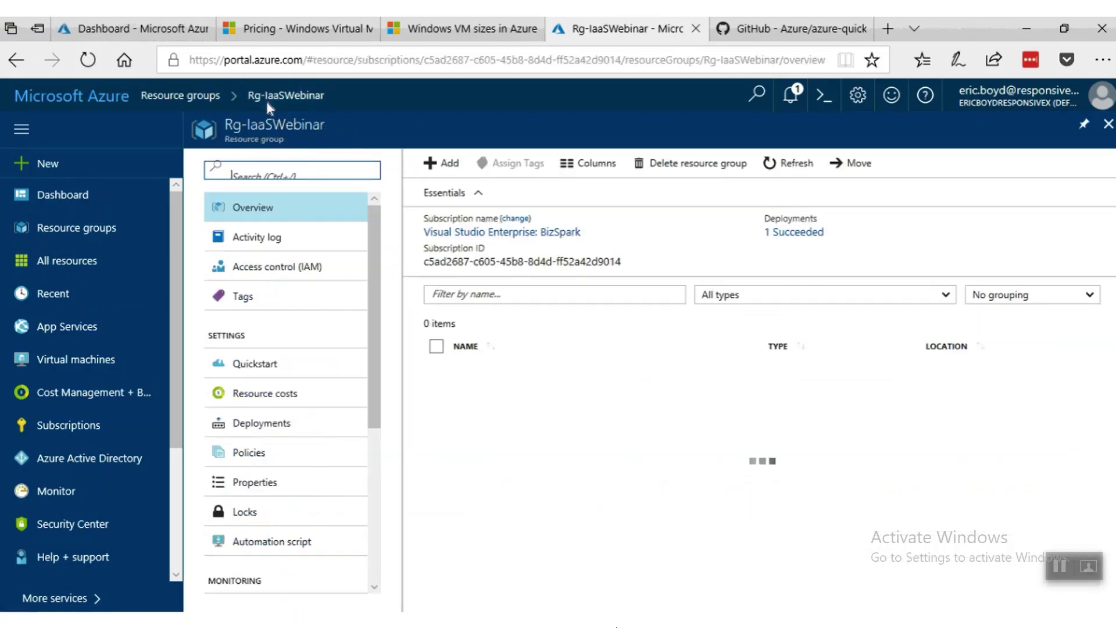
scroll(574, 428, "down", 3)
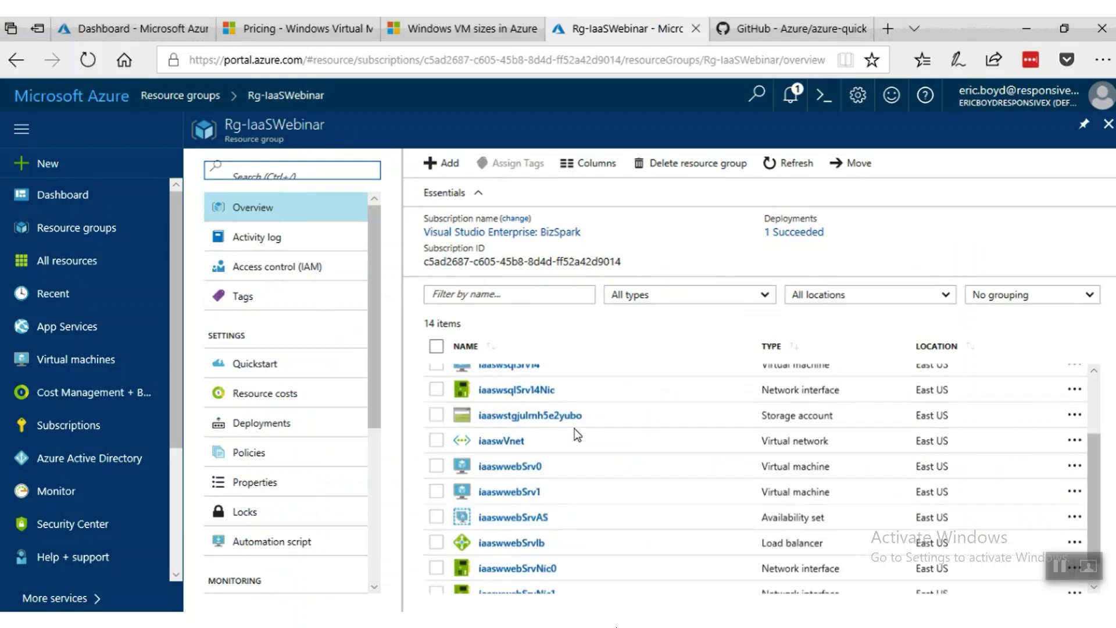
scroll(582, 425, "down", 1)
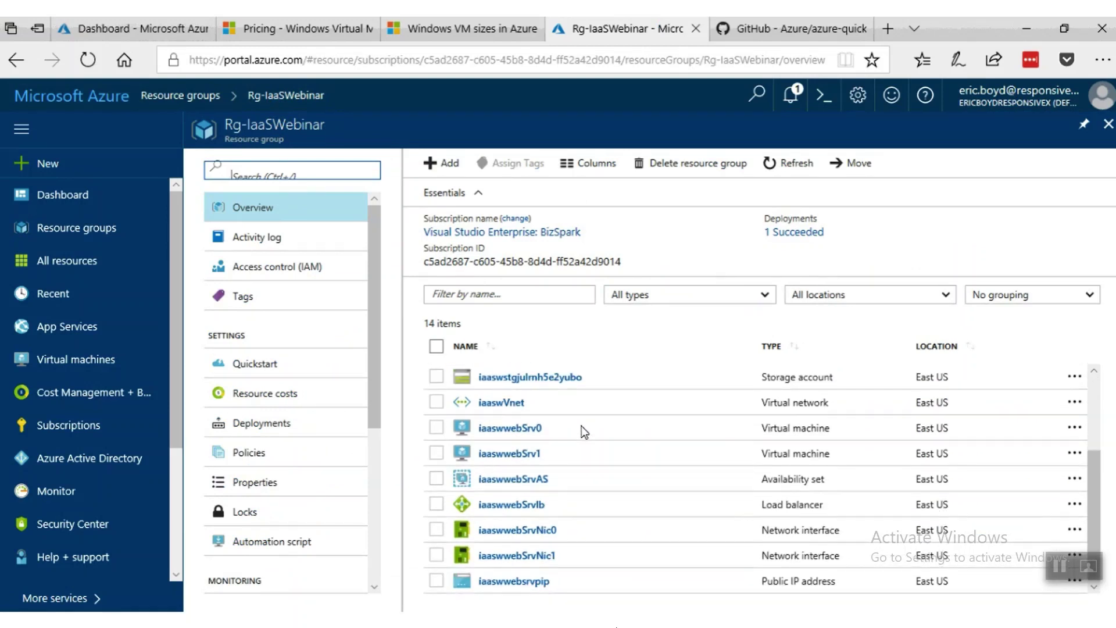
scroll(587, 543, "up", 3)
scroll(609, 505, "up", 1)
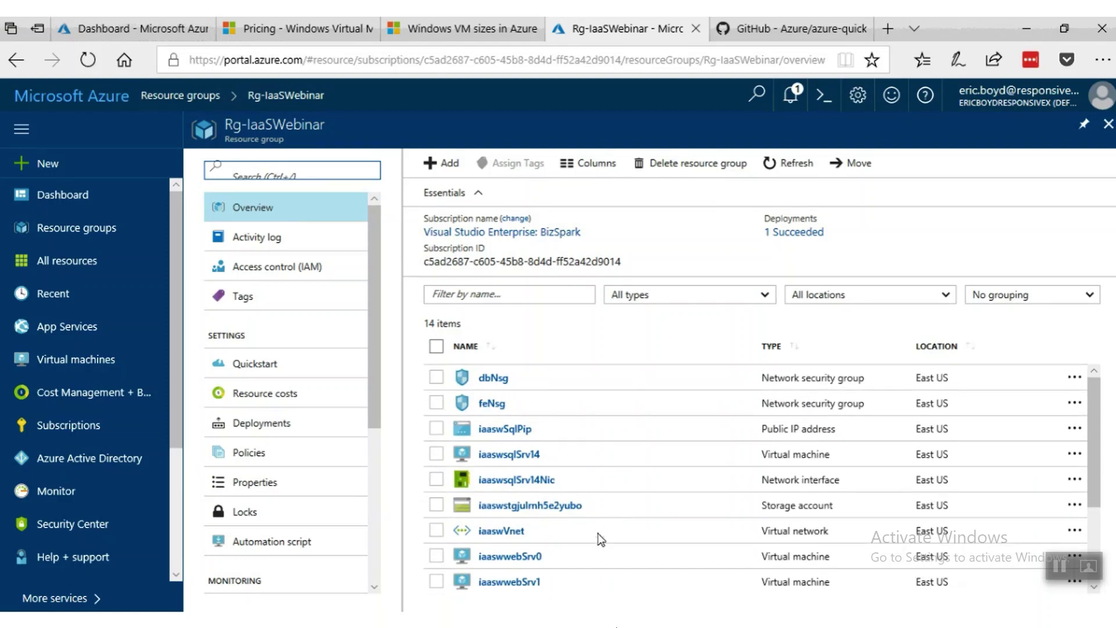
left_click(616, 625)
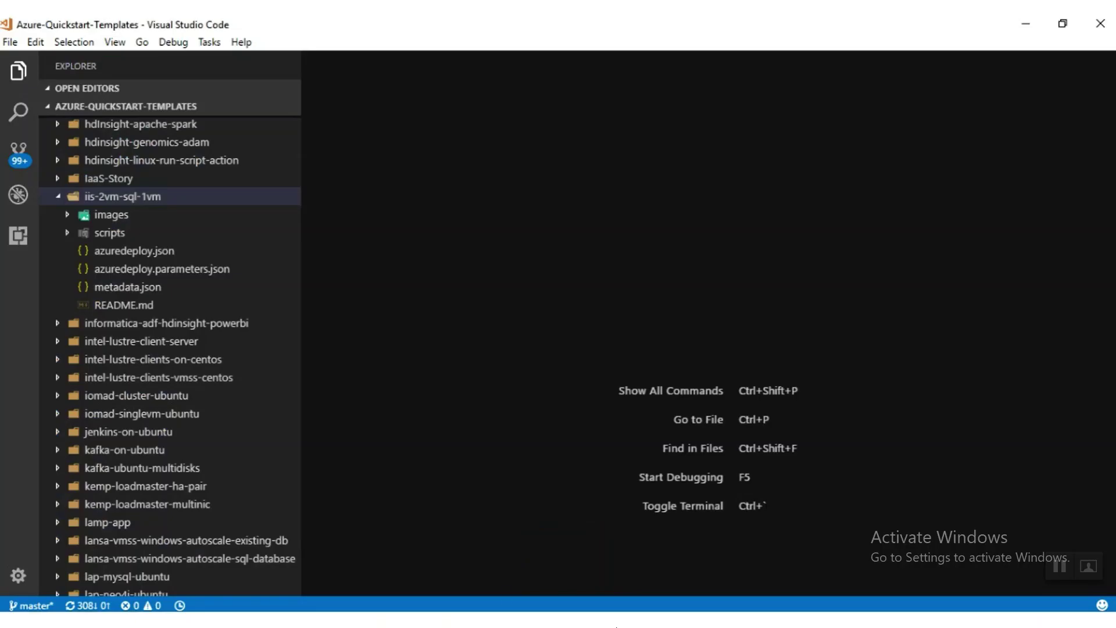
Open iis-2vm-sql-1vm's azuredeploy.json and scroll to the top to review its parameters.
left_click(155, 258)
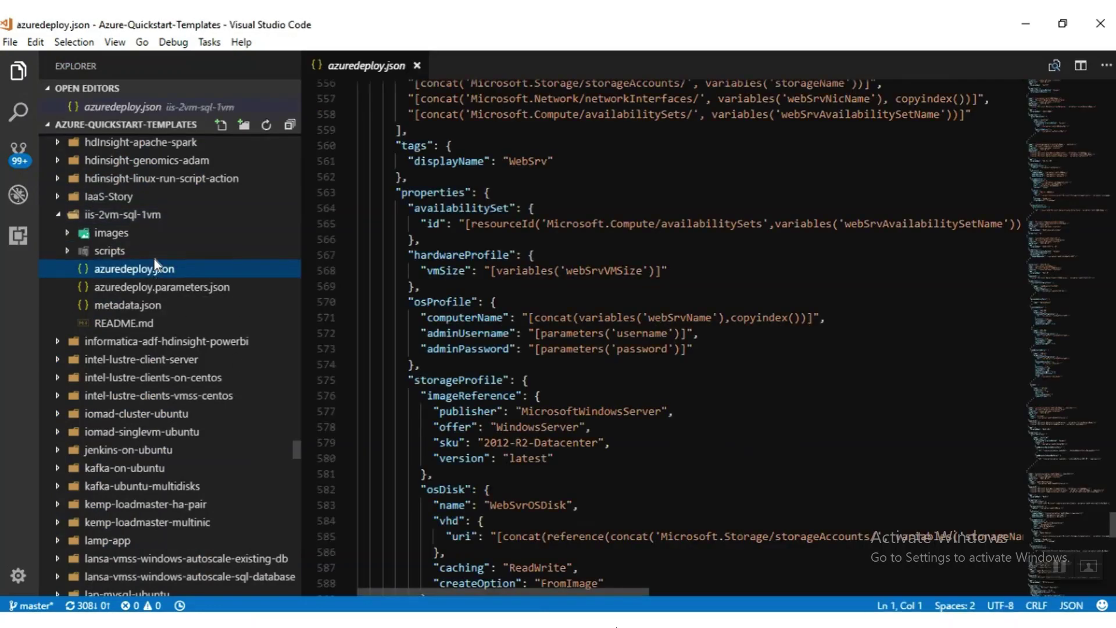
left_click(646, 349)
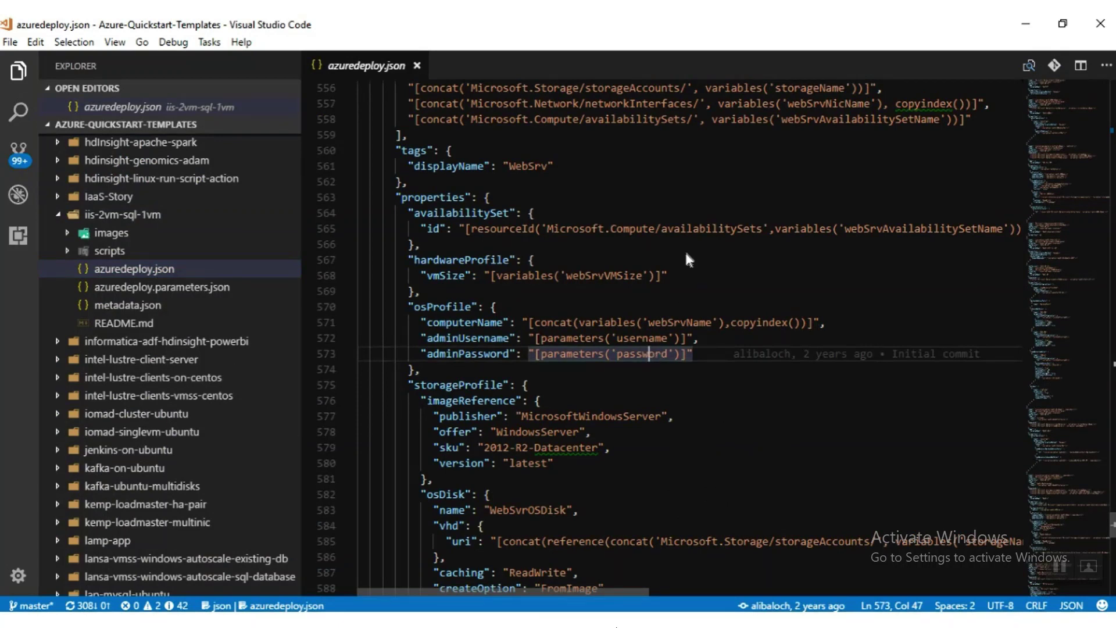
scroll(686, 255, "up", 15)
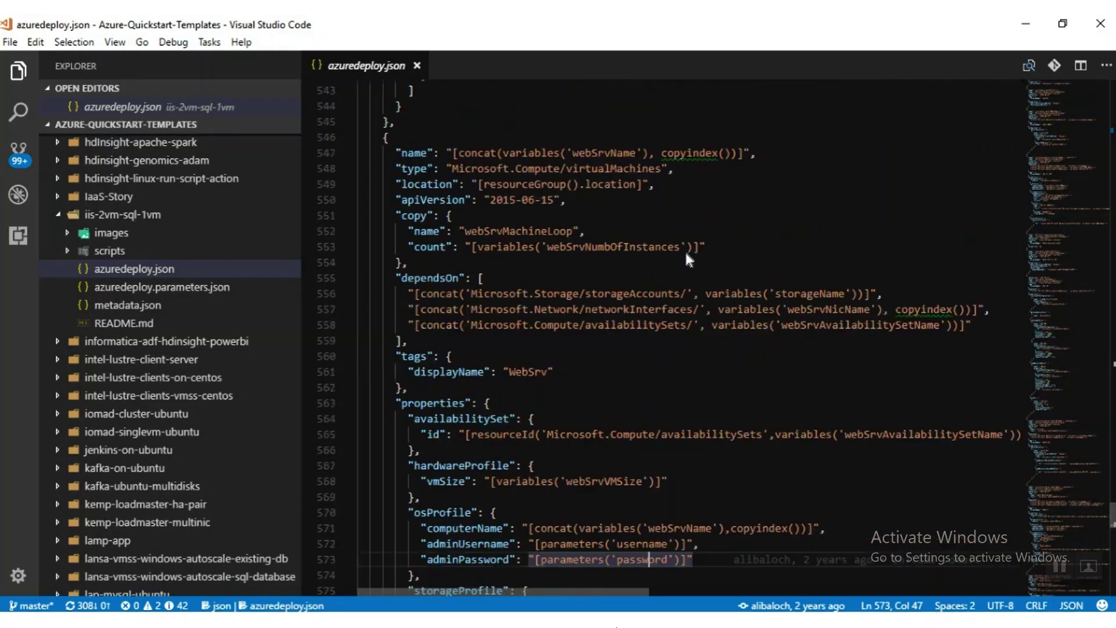
scroll(686, 251, "up", 20)
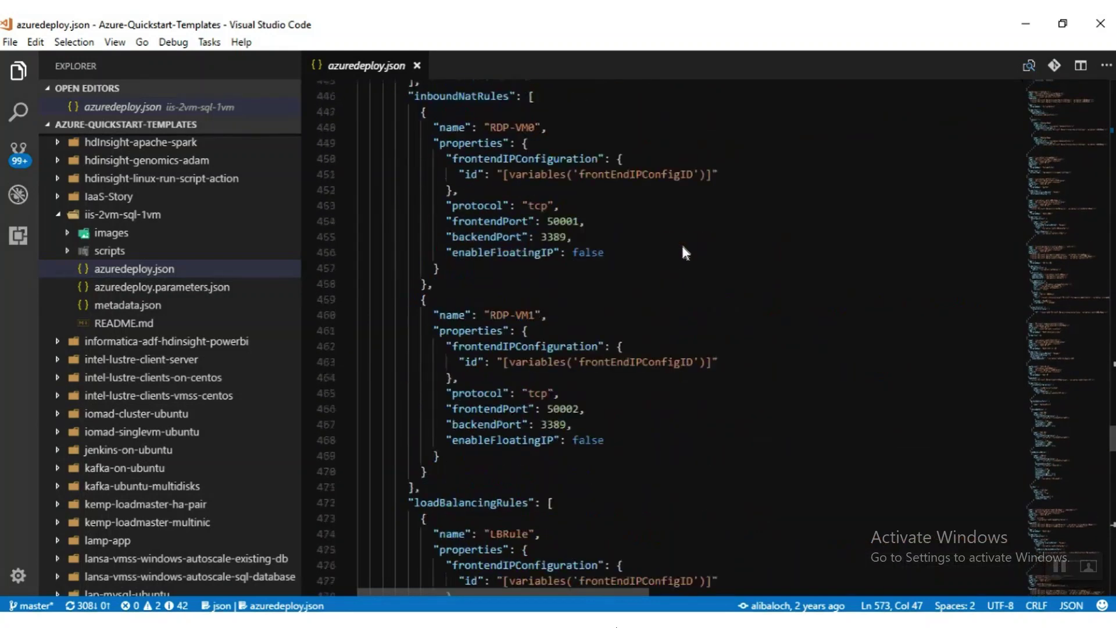
left_click_drag(1080, 327, 1080, 88)
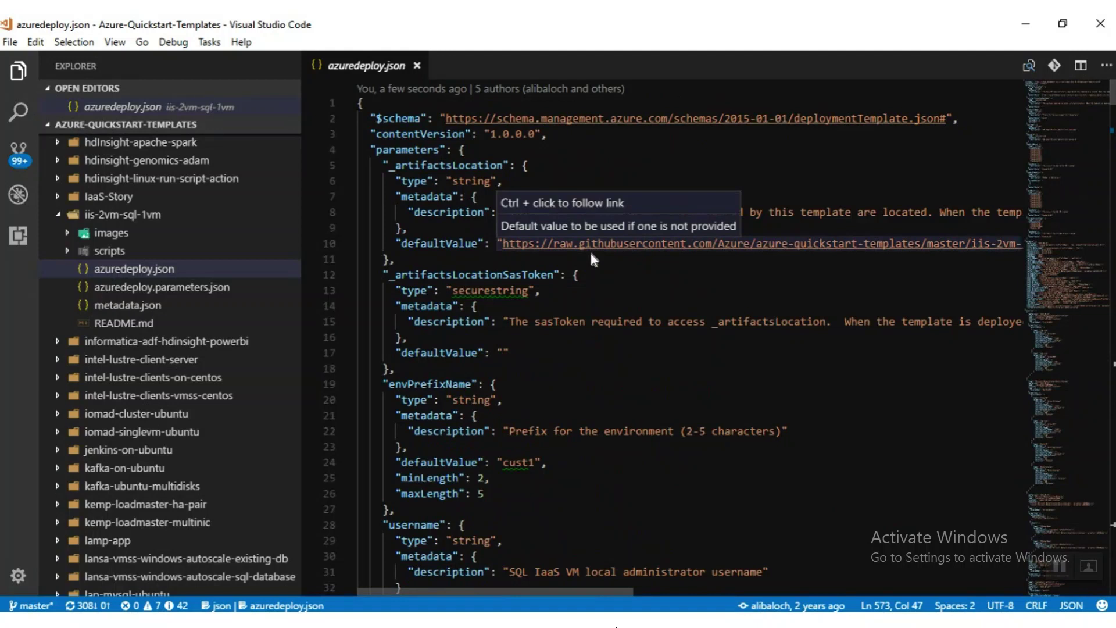
left_click(639, 274)
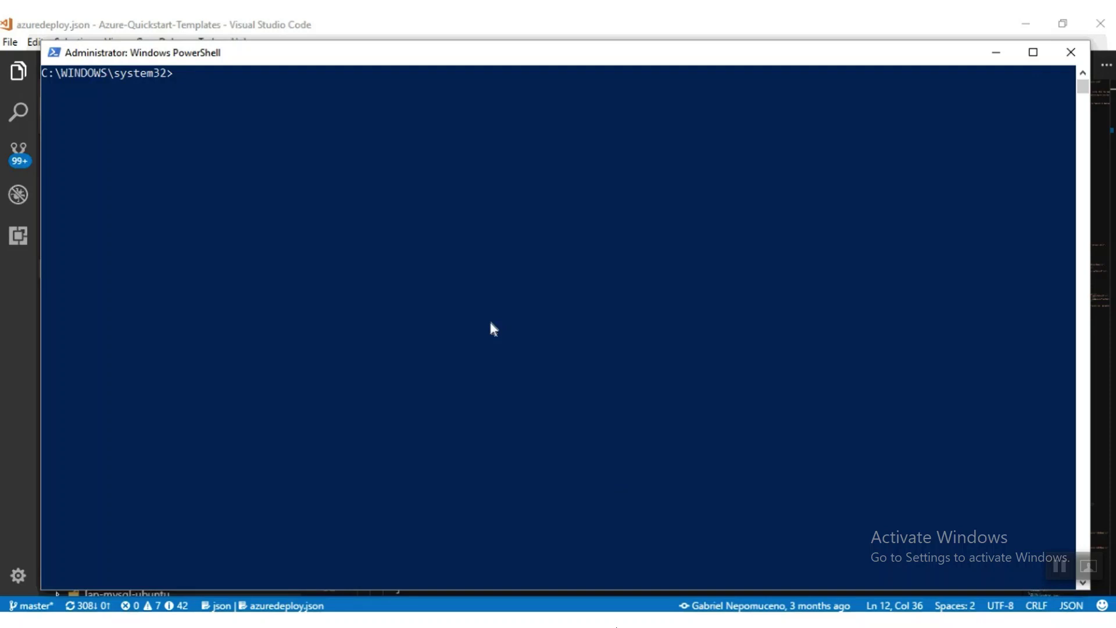
Run New-AzureRmResourceGroup to create Rg-IaaSWebinarv2 in East US, then return to Edge.
type("Login-AzureRmAccount")
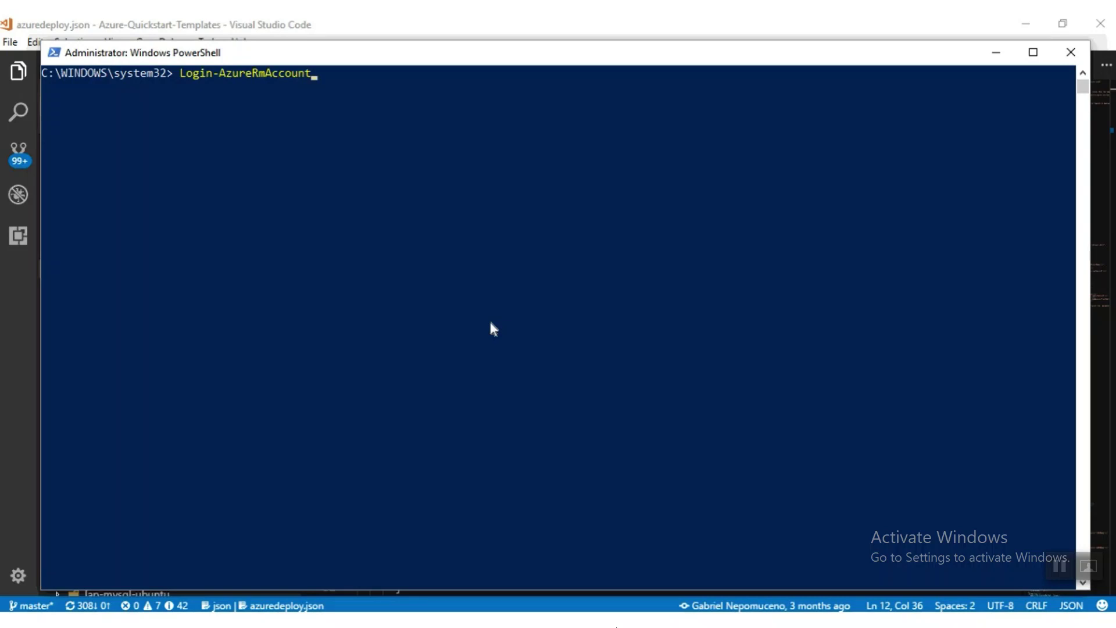
key("Escape")
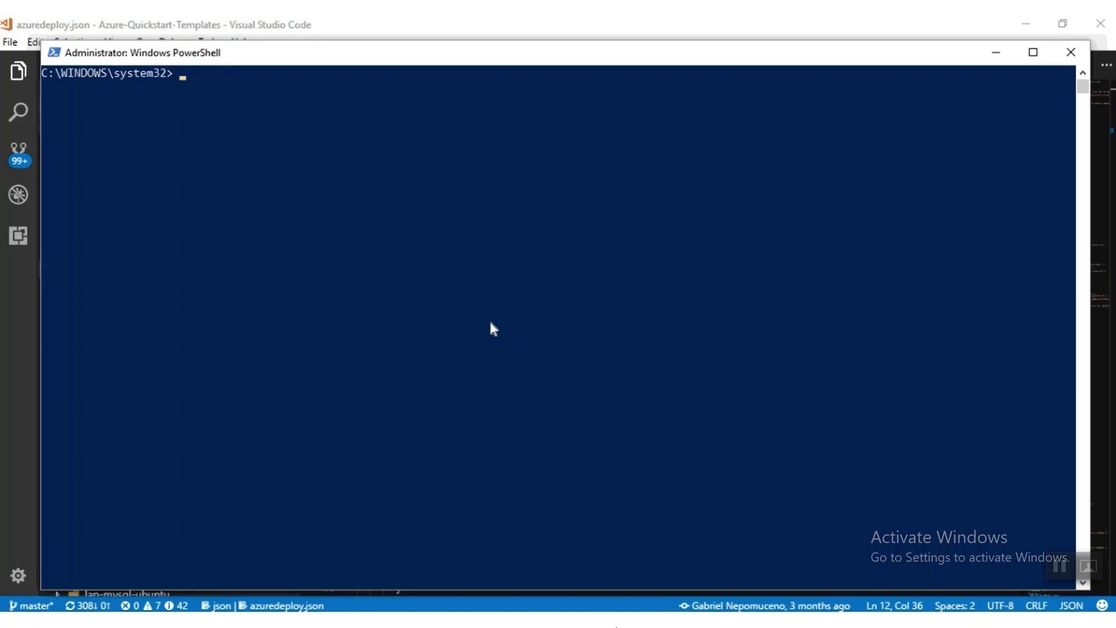
type("New-AzureR")
key("Tab")
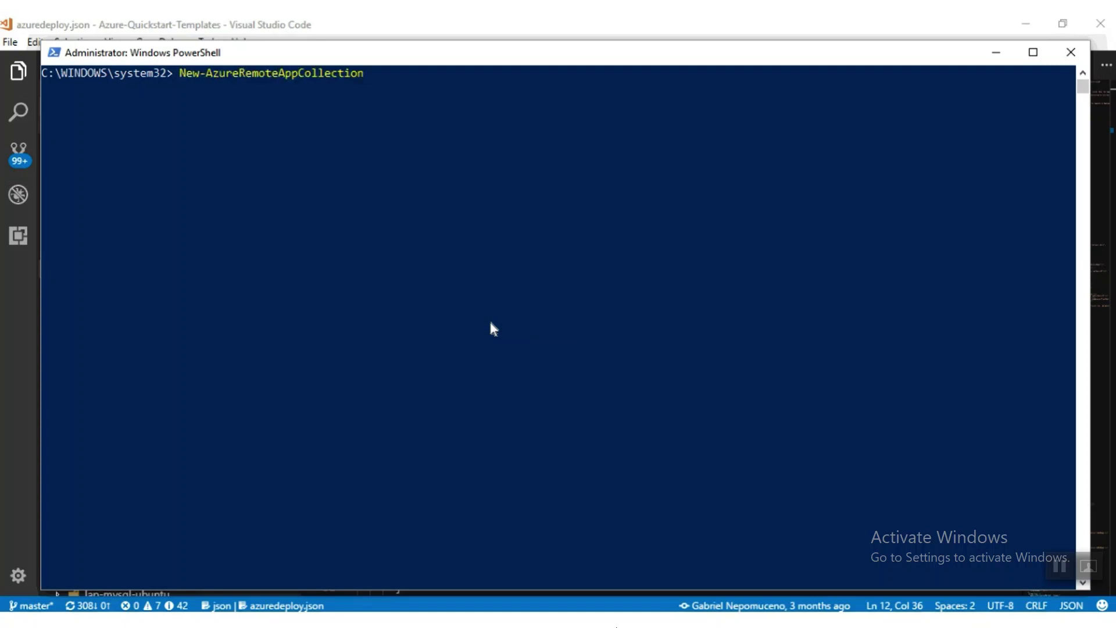
key("BackSpace")
key("BackSpace")
key("BackSpace")
key("BackSpace")
key("BackSpace")
key("BackSpace")
key("BackSpace")
key("BackSpace")
key("BackSpace")
key("BackSpace")
key("BackSpace")
key("BackSpace")
key("BackSpace")
key("BackSpace")
key("BackSpace")
key("BackSpace")
type("source")
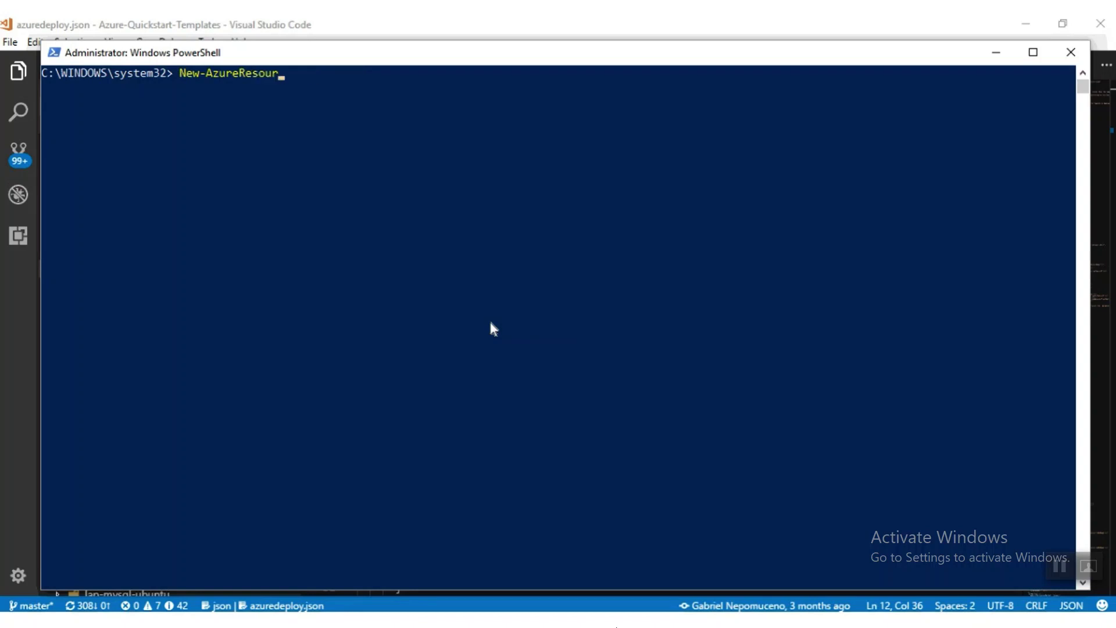
key("BackSpace")
key("BackSpace")
key("BackSpace")
key("BackSpace")
key("BackSpace")
key("BackSpace")
key("BackSpace")
type("mResourceG")
key("Tab")
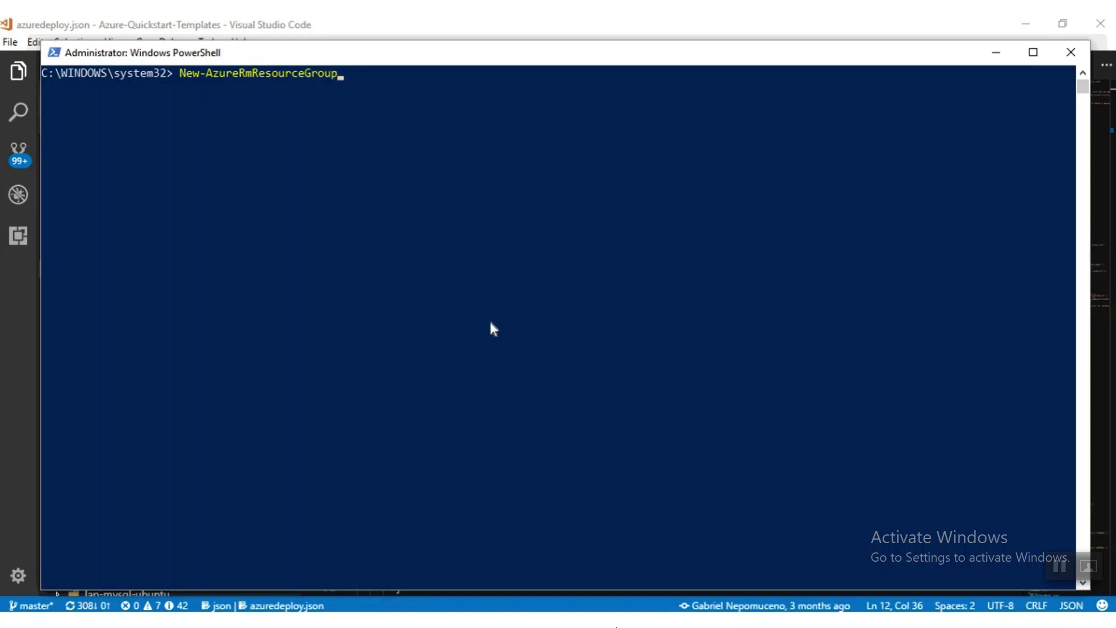
type("-N")
key("Tab")
type("\"Rg-IaaSD")
type("emo")
key("BackSpace")
key("BackSpace")
key("BackSpace")
key("BackSpace")
type("Webinarv2")
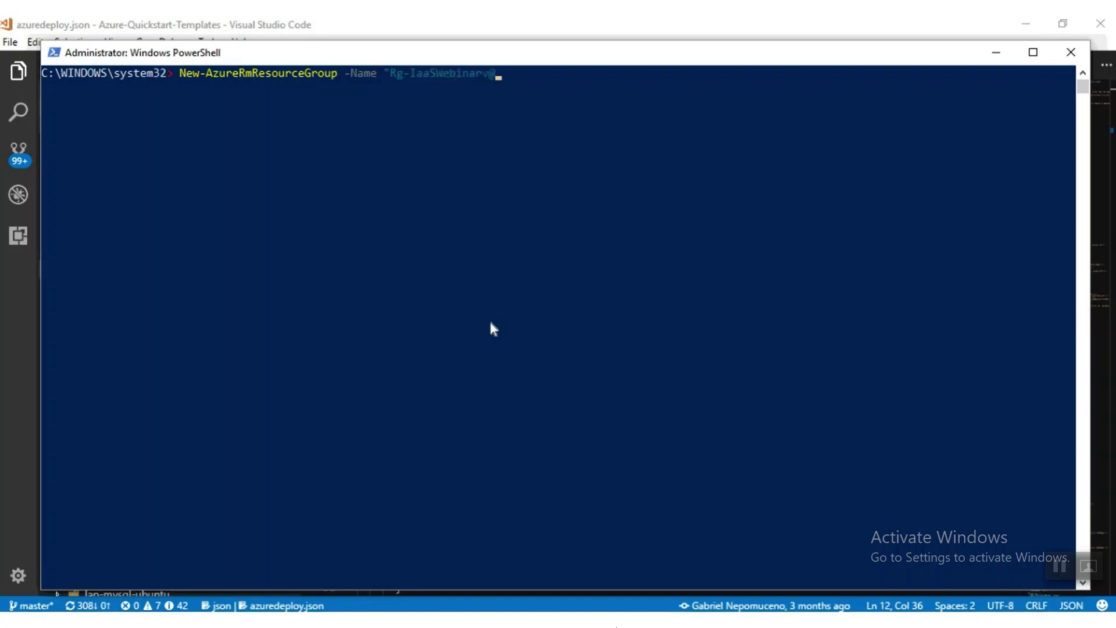
type("\" -Location \"East US\"")
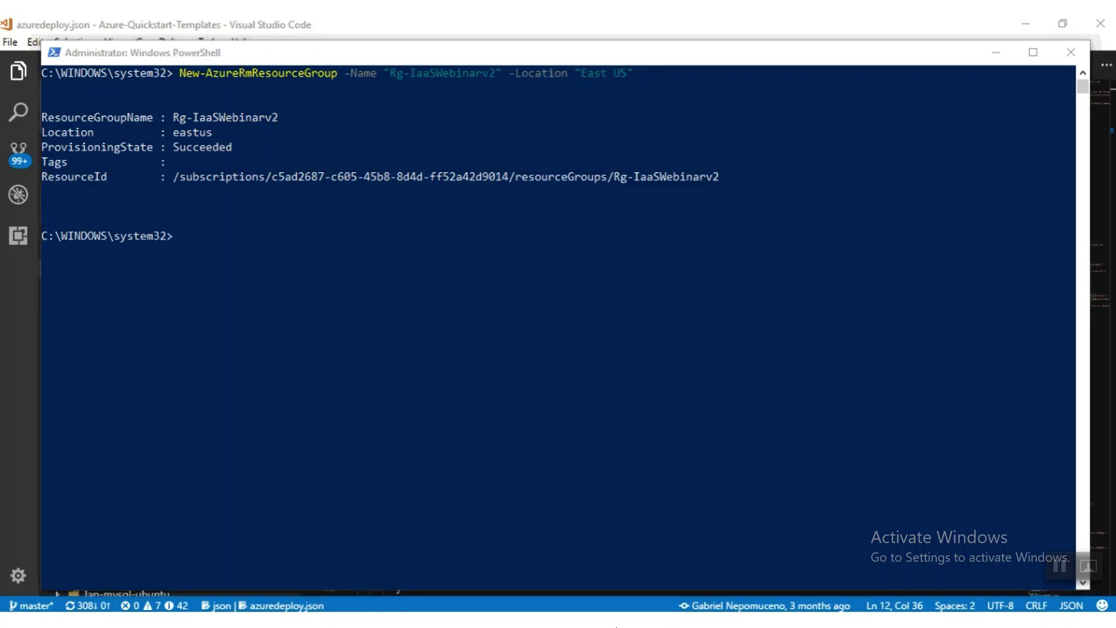
key("alt+Tab")
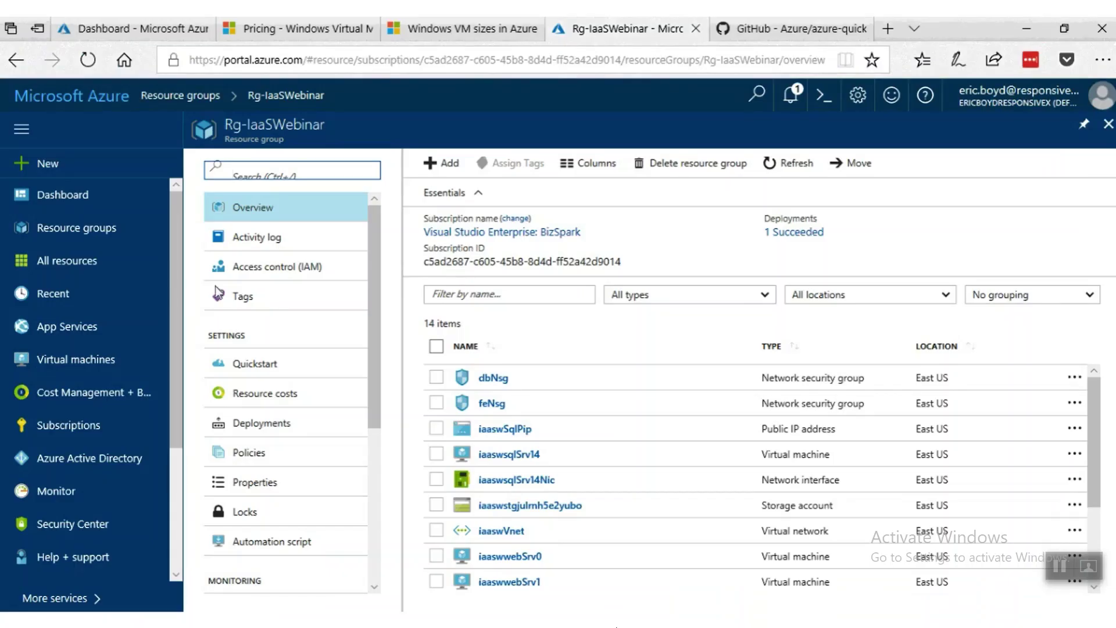
Refresh the resource group list and open the new, empty Rg-IaaSWebinarv2 group.
left_click(197, 104)
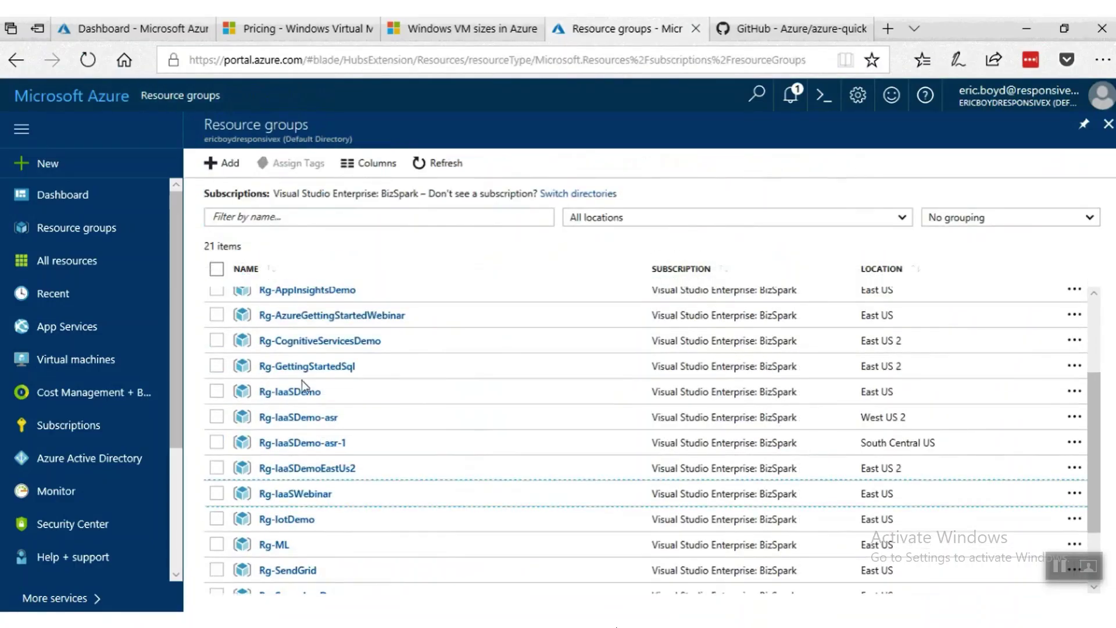
left_click(438, 164)
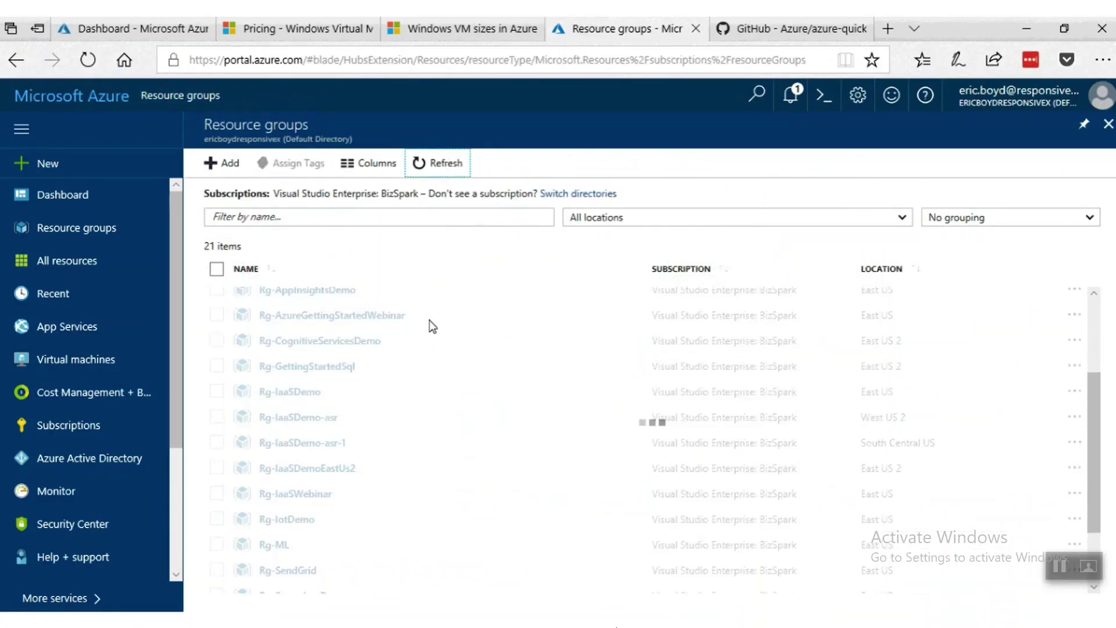
left_click(305, 520)
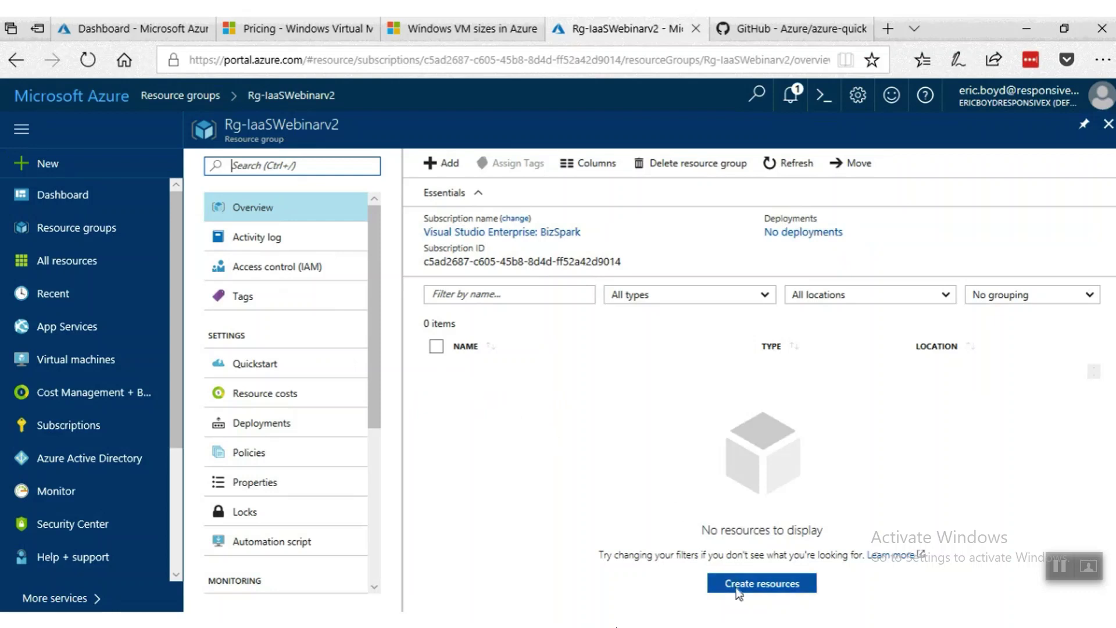
In PowerShell, start a New-AzureRmResourceGroupDeployment command with -Name "IisSql".
mouse_move(780, 625)
left_click(776, 591)
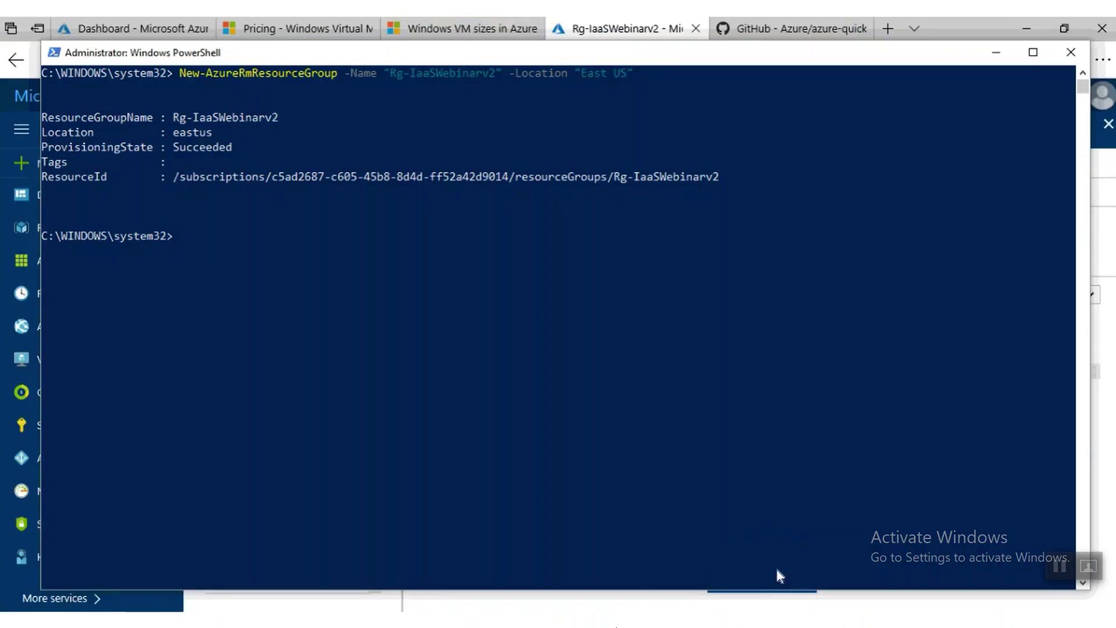
type("New-AzureRmR")
key("Tab")
key("BackSpace")
key("BackSpace")
key("BackSpace")
key("BackSpace")
key("BackSpace")
key("BackSpace")
key("BackSpace")
key("BackSpace")
key("BackSpace")
key("BackSpace")
key("BackSpace")
key("BackSpace")
key("BackSpace")
key("BackSpace")
key("BackSpace")
key("BackSpace")
key("BackSpace")
key("BackSpace")
key("BackSpace")
key("BackSpace")
key("BackSpace")
type("sourceGroupD")
key("Tab")
type("-N")
key("Tab")
type("\"")
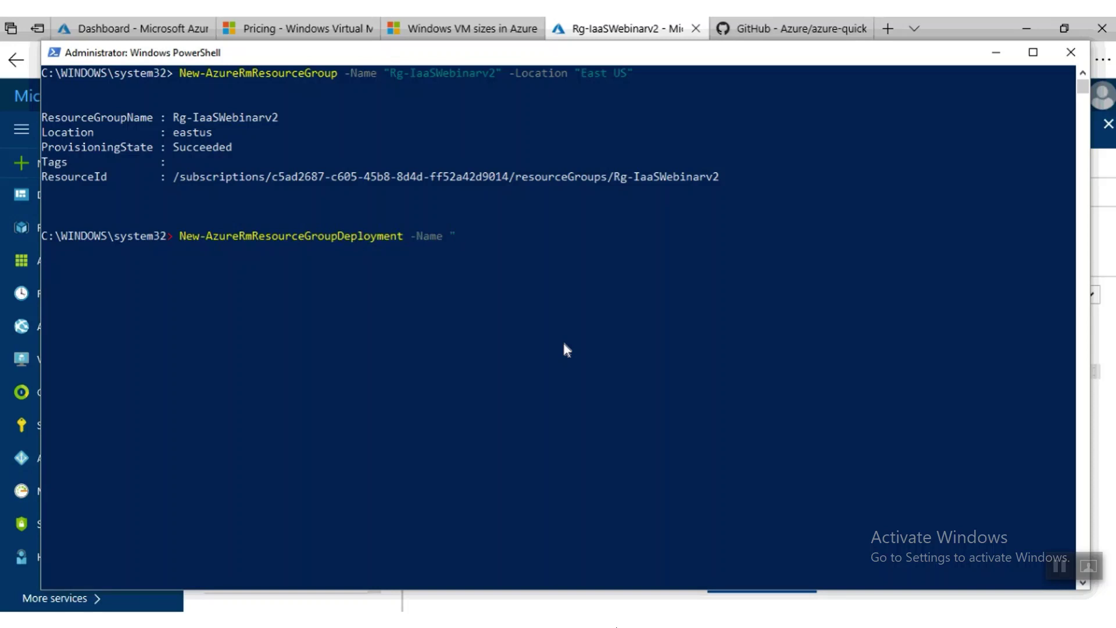
type("IisSql\" -L")
Add -ResourceGroupName "Rg-IaaSWebinarv2" and the -TemplateFile parameter to the command.
key("BackSpace")
key("BackSpace")
type("-R")
key("Tab")
type("\"Rg-Ia")
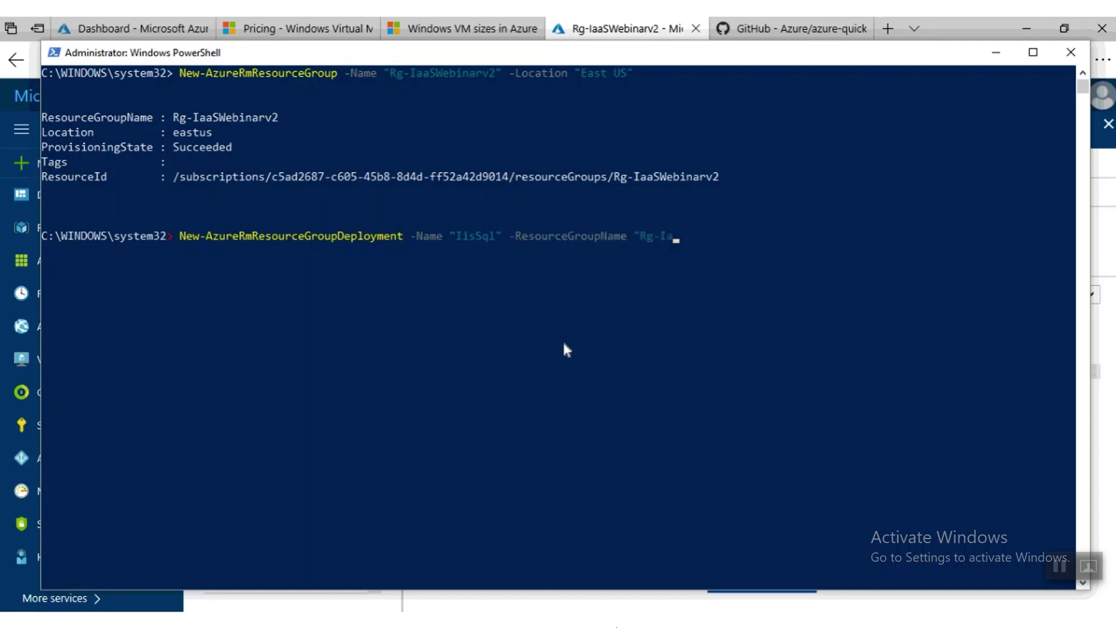
type("aSWebinarv2\" -")
type("Mod")
key("BackSpace")
key("BackSpace")
key("BackSpace")
type("Tem")
key("Tab")
key("shift+Tab")
key("shift+Tab")
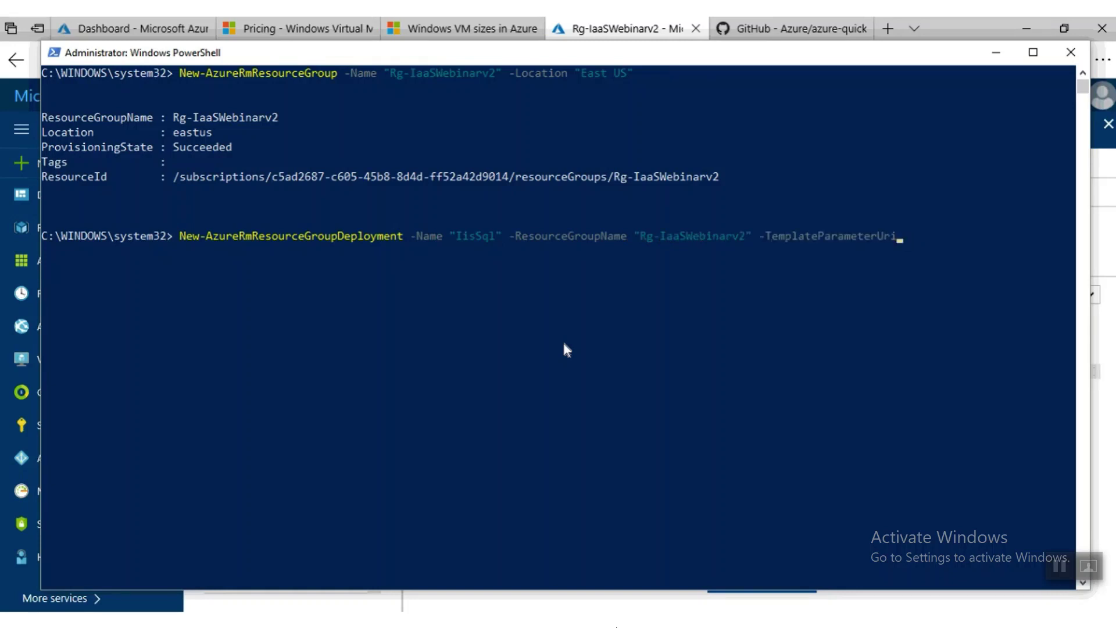
Paste azuredeploy.json's copied path as the template file, add -TemplateParameterFile, and open azuredeploy.parameters.json.
left_click(555, 595)
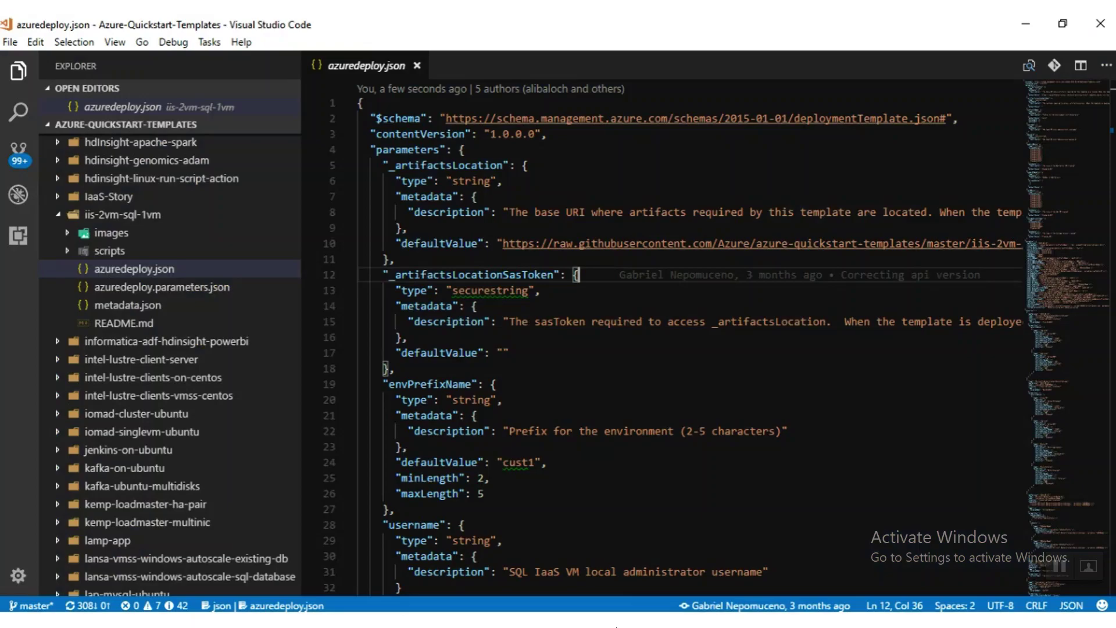
right_click(168, 272)
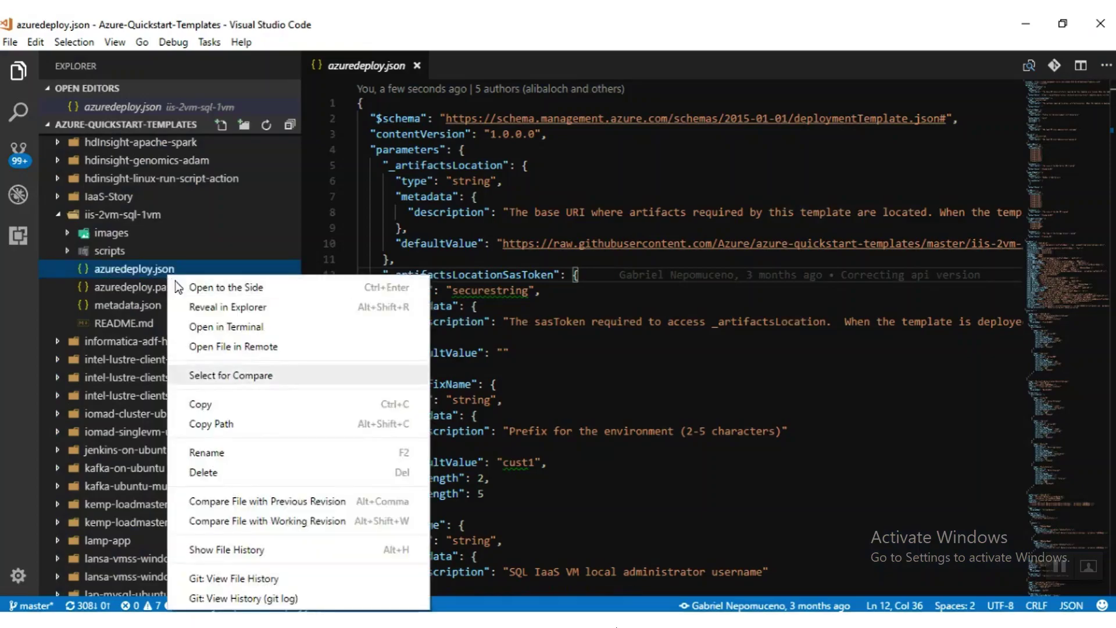
left_click(231, 423)
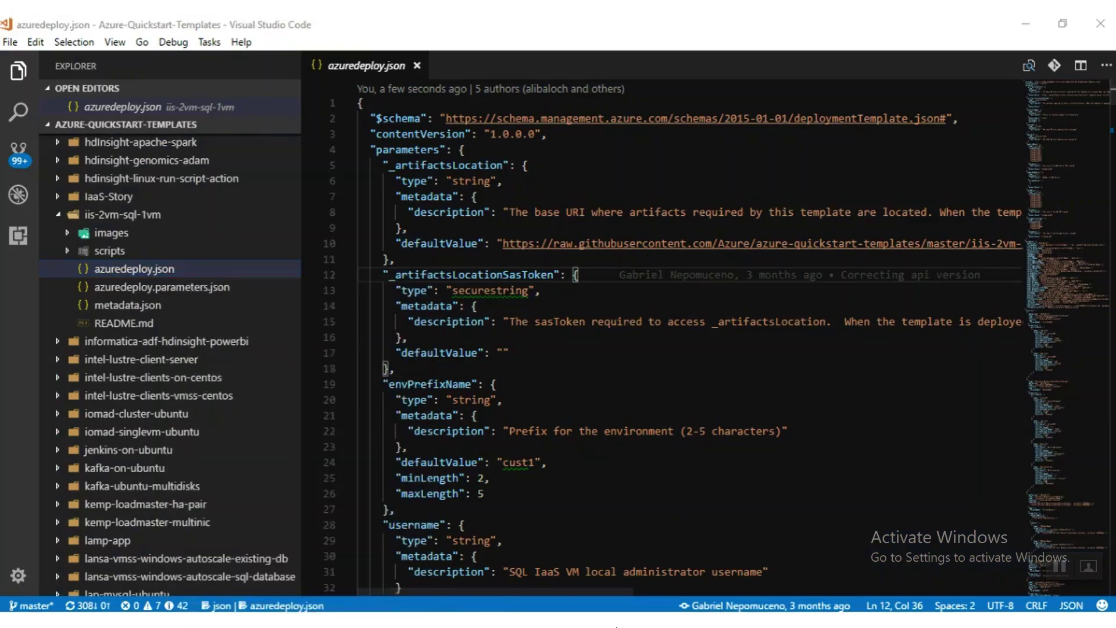
left_click(523, 593)
type("\"")
type("d:\\GitHub\\Azure\\Azure-Quickstart-Templates\\iis-2vm-sql-1vm\\azuredeploy.json")
type("\" -Temp")
key("Tab")
key("Tab")
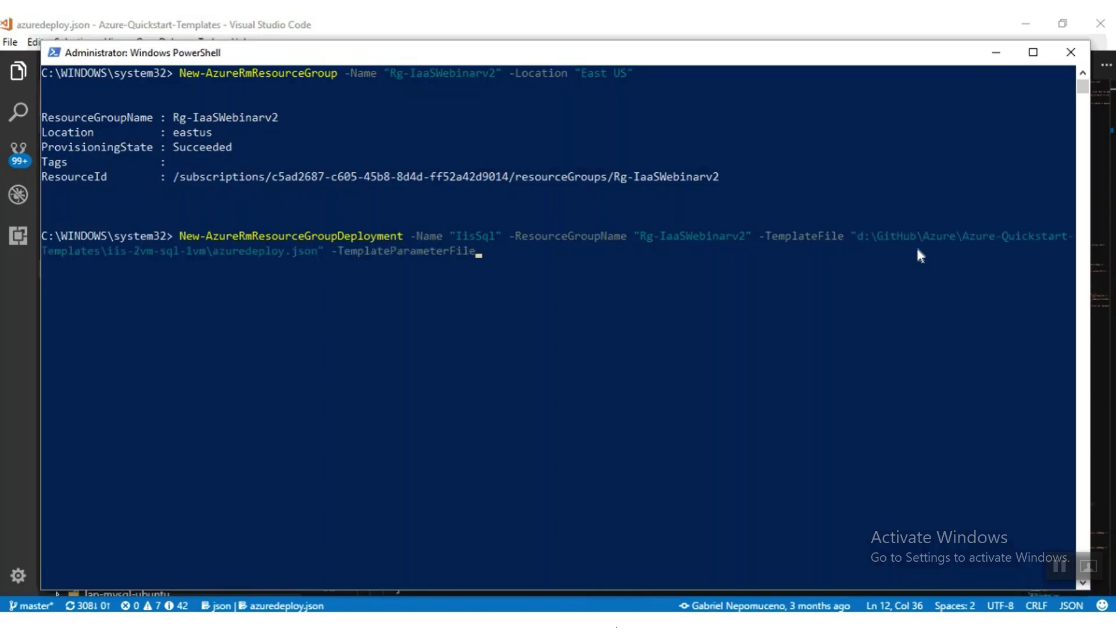
left_click(535, 591)
left_click(157, 286)
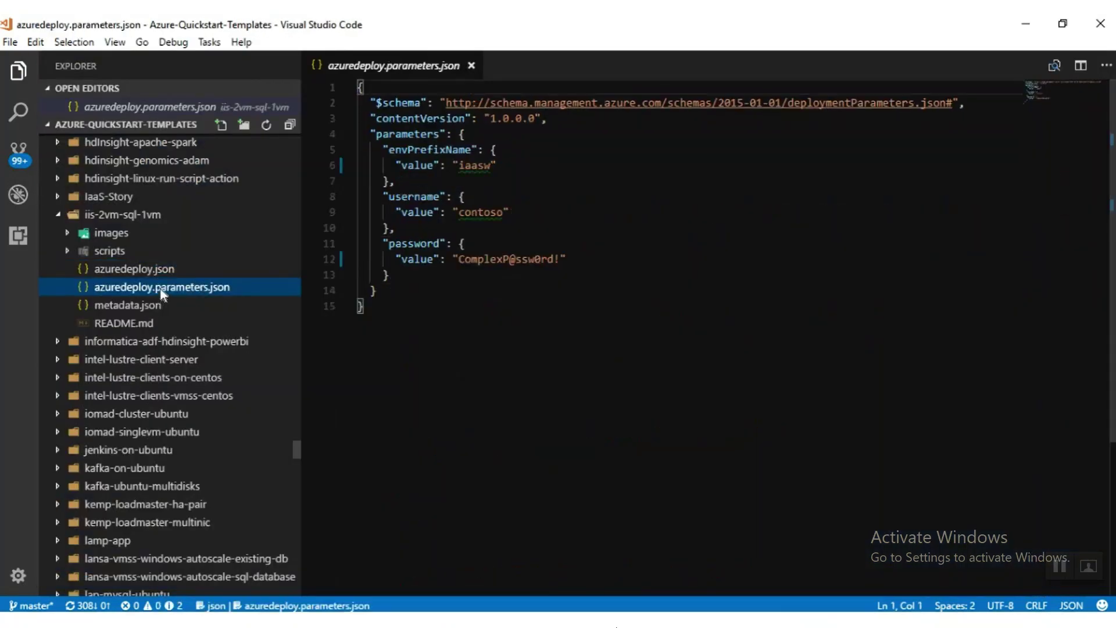
Copy azuredeploy.parameters.json's path, change envPrefixName to iswv2, and save the file.
right_click(160, 280)
left_click(227, 427)
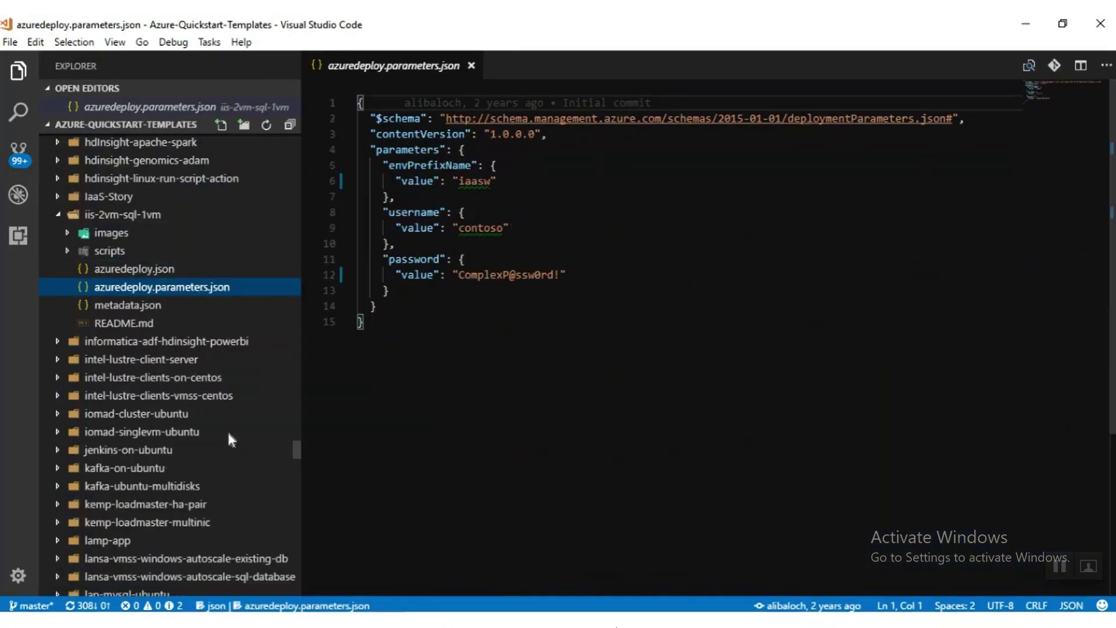
left_click(490, 180)
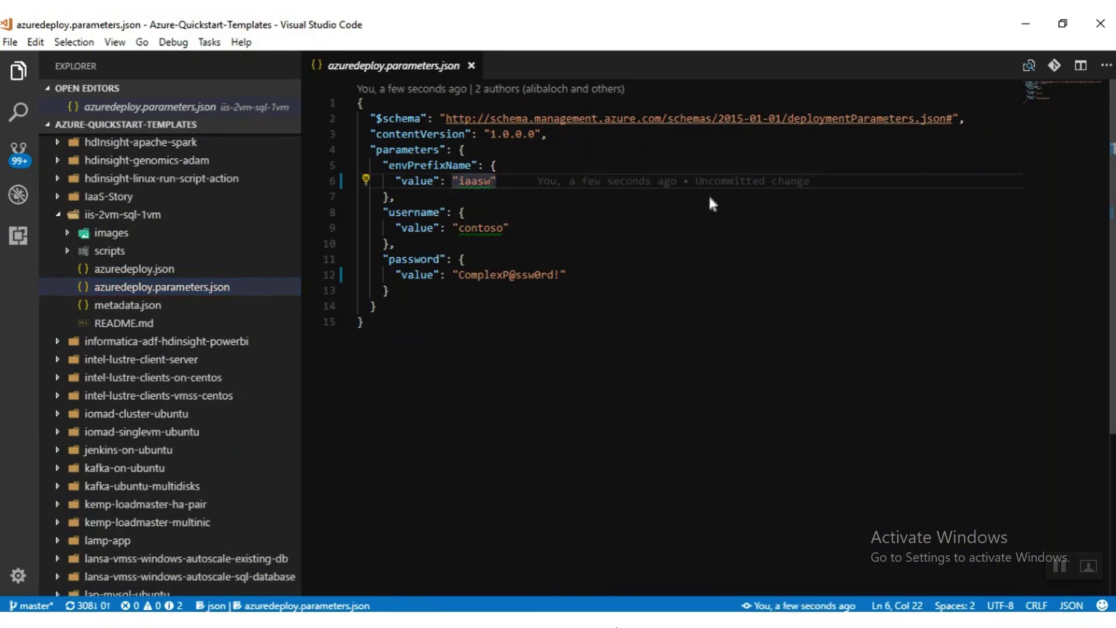
key("BackSpace")
key("BackSpace")
key("BackSpace")
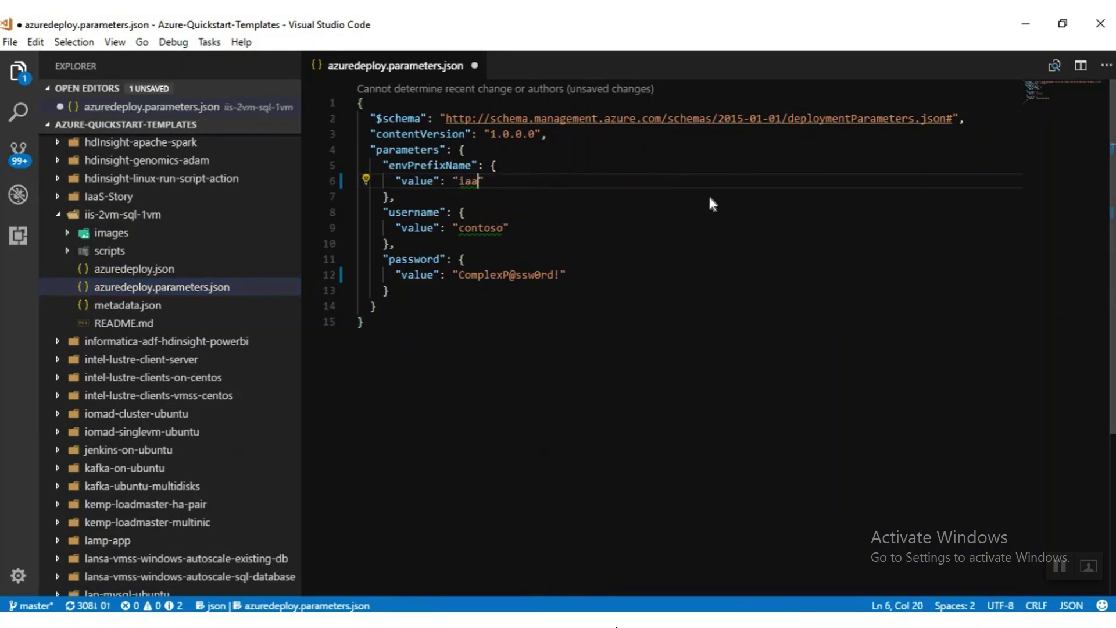
key("BackSpace")
type("swv2")
left_click(666, 242)
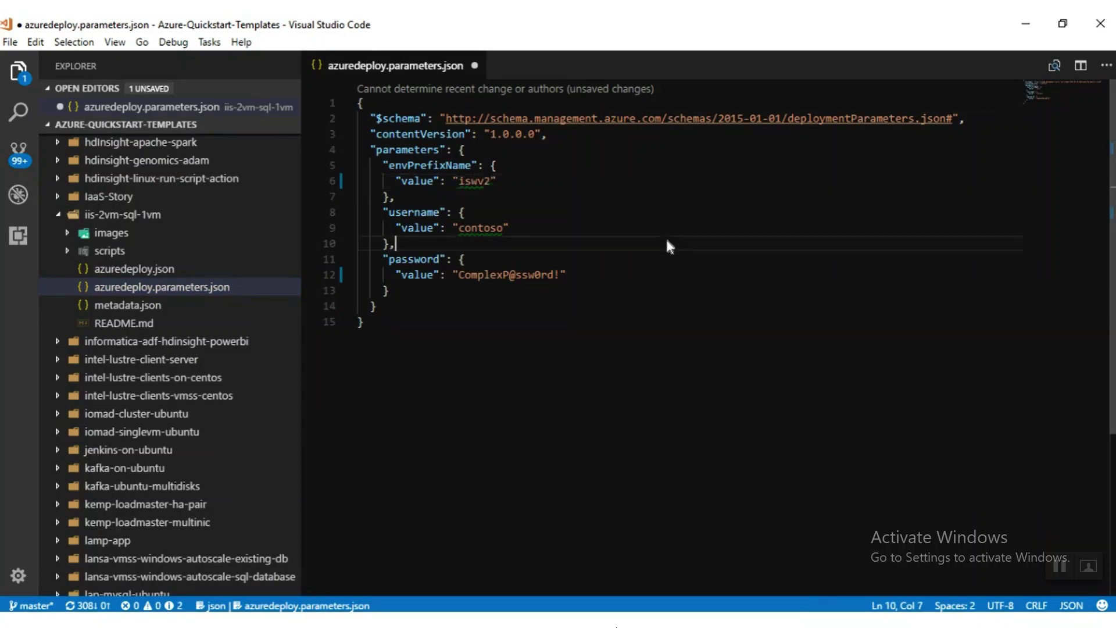
left_click(525, 318)
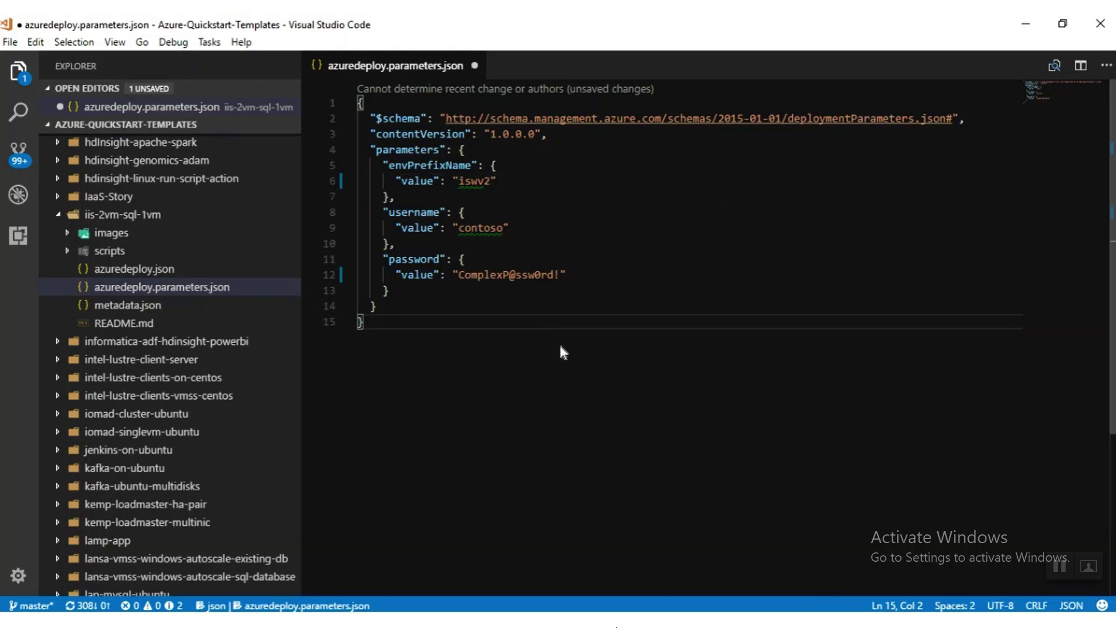
key("ctrl+s")
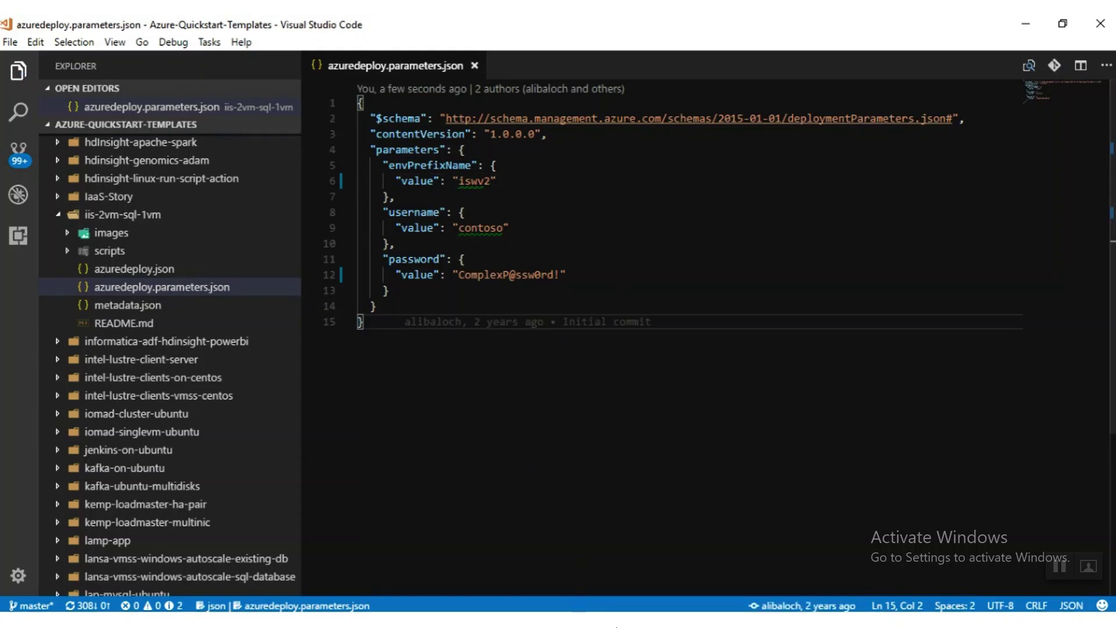
key("alt+Tab")
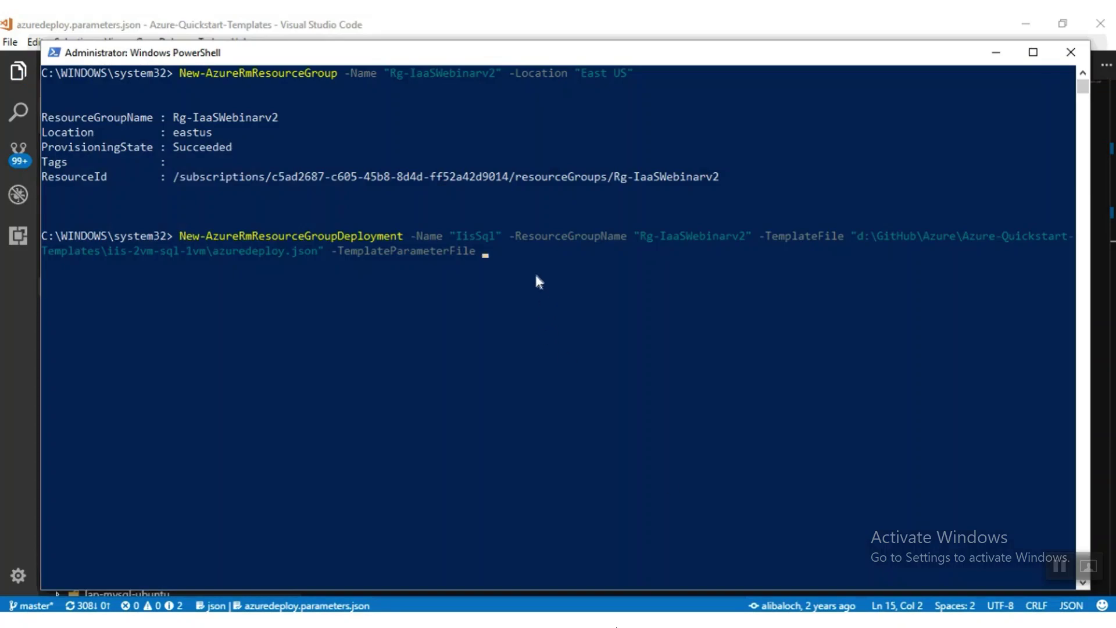
Paste the parameters file path after -TemplateParameterFile and start the IisSql deployment.
right_click(532, 266)
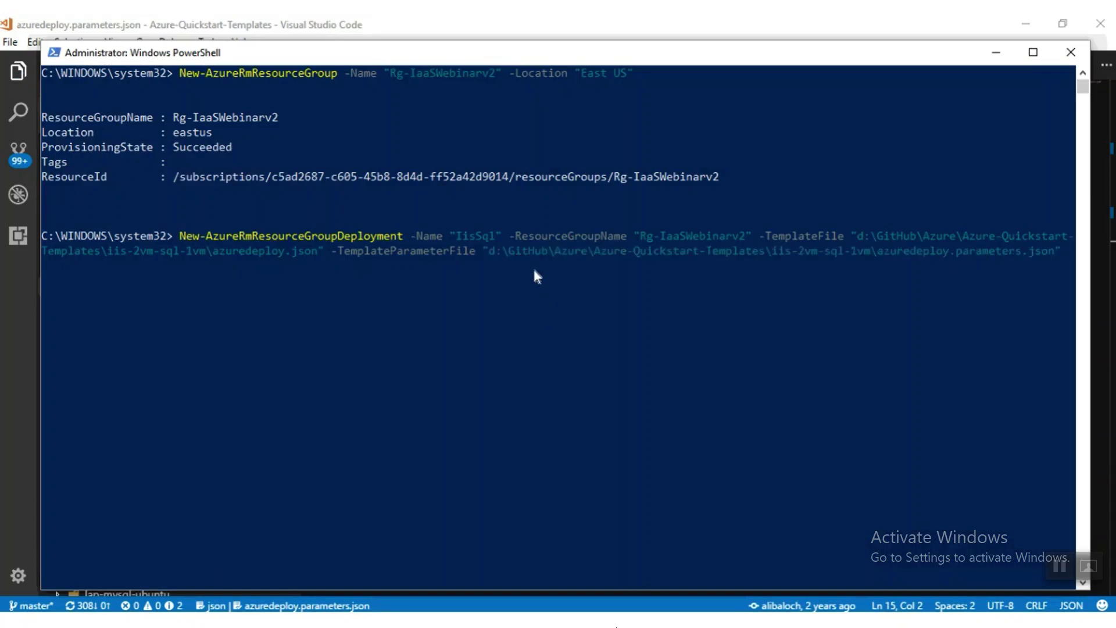
key("Return")
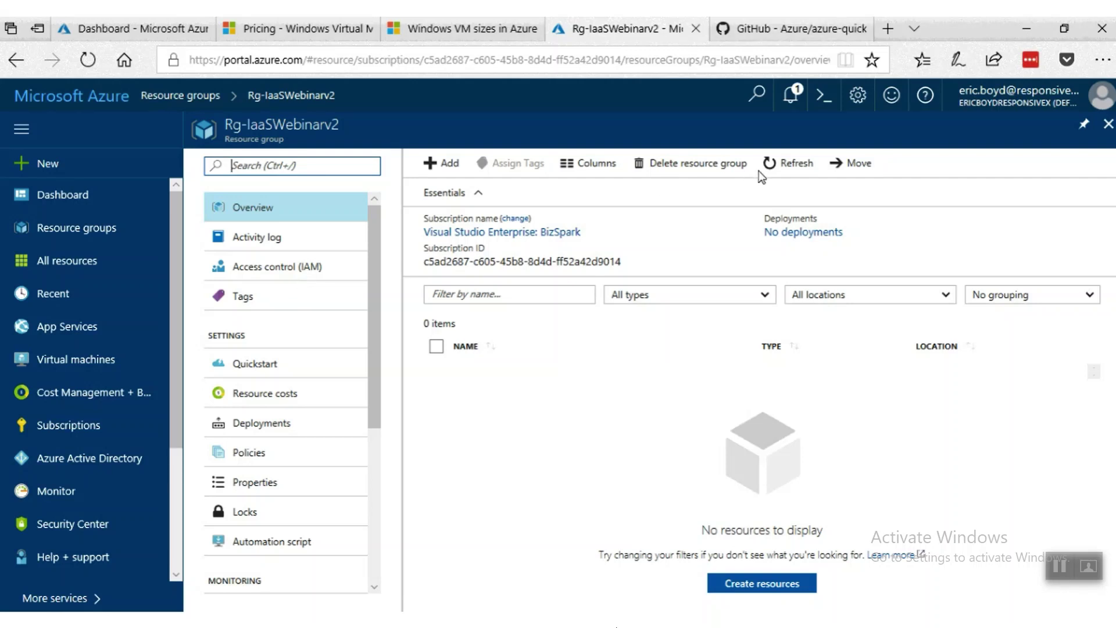
Refresh Rg-IaaSWebinarv2, check the IisSql deployment is still deploying, then return to the dashboard.
left_click(789, 166)
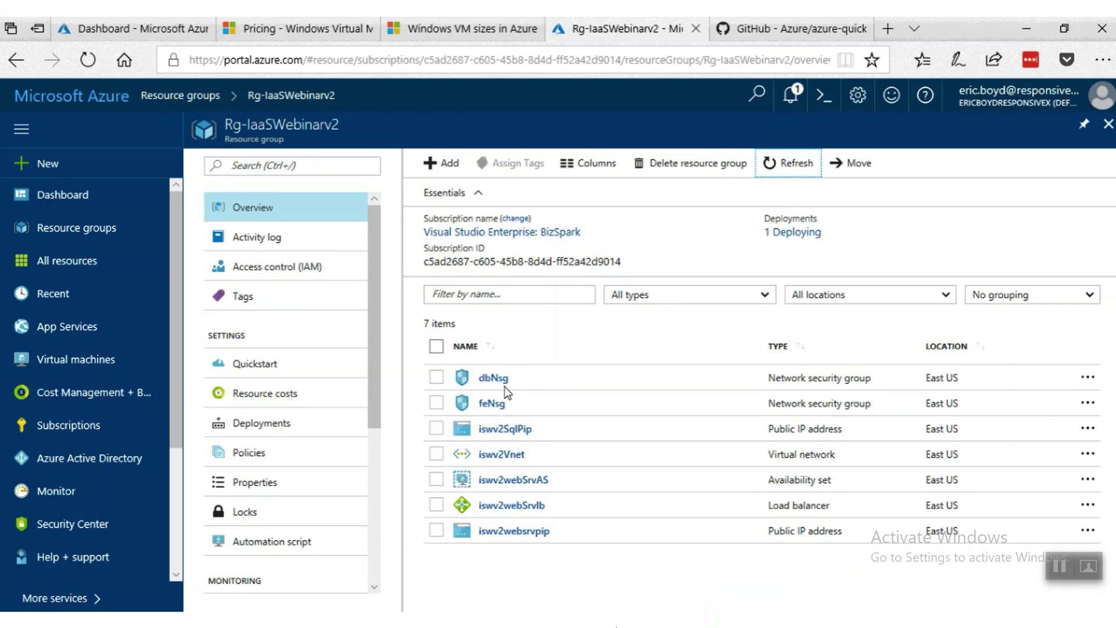
left_click(785, 232)
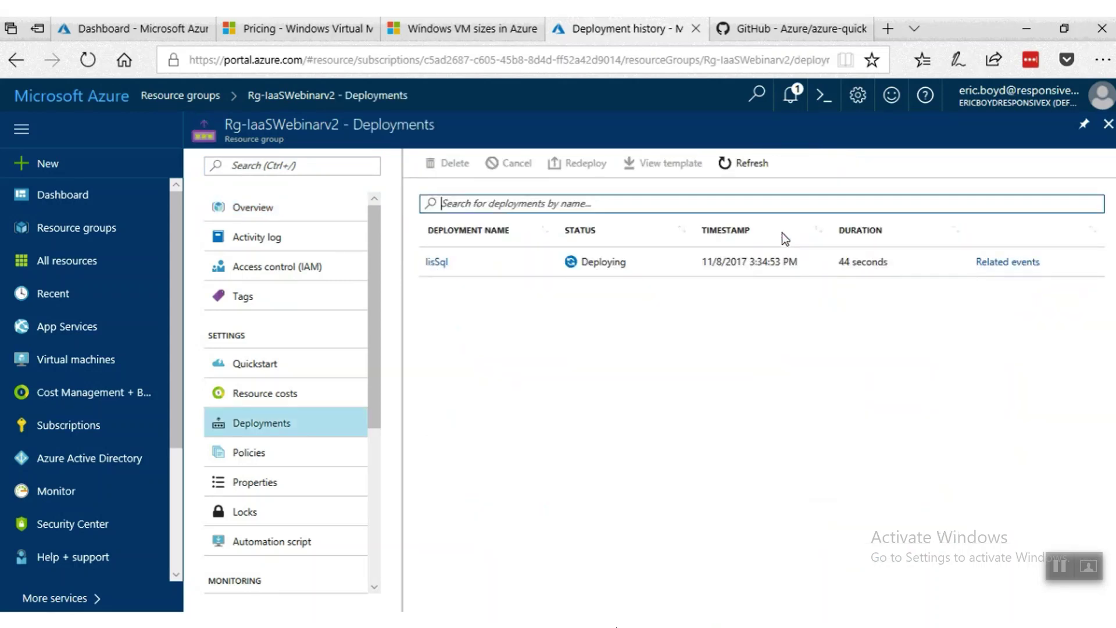
left_click(436, 262)
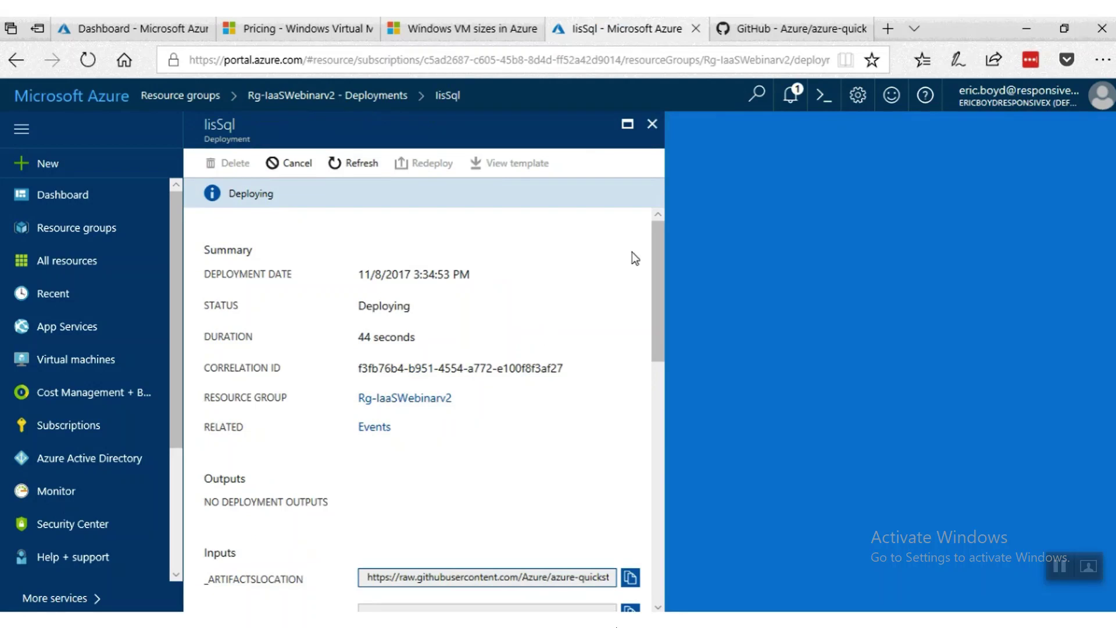
left_click(651, 124)
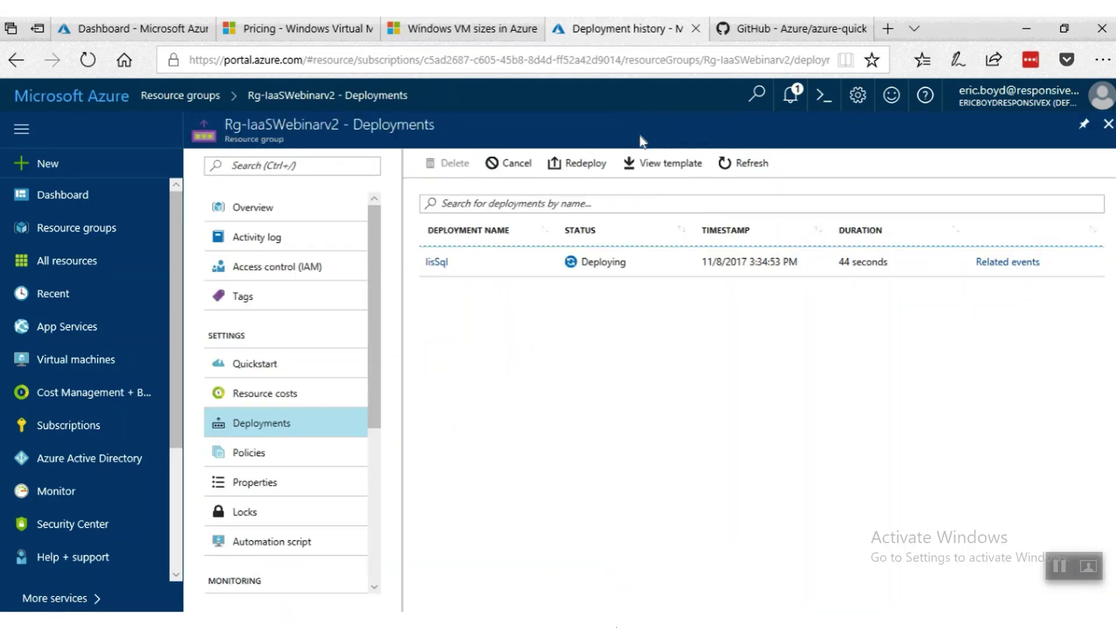
left_click(1108, 124)
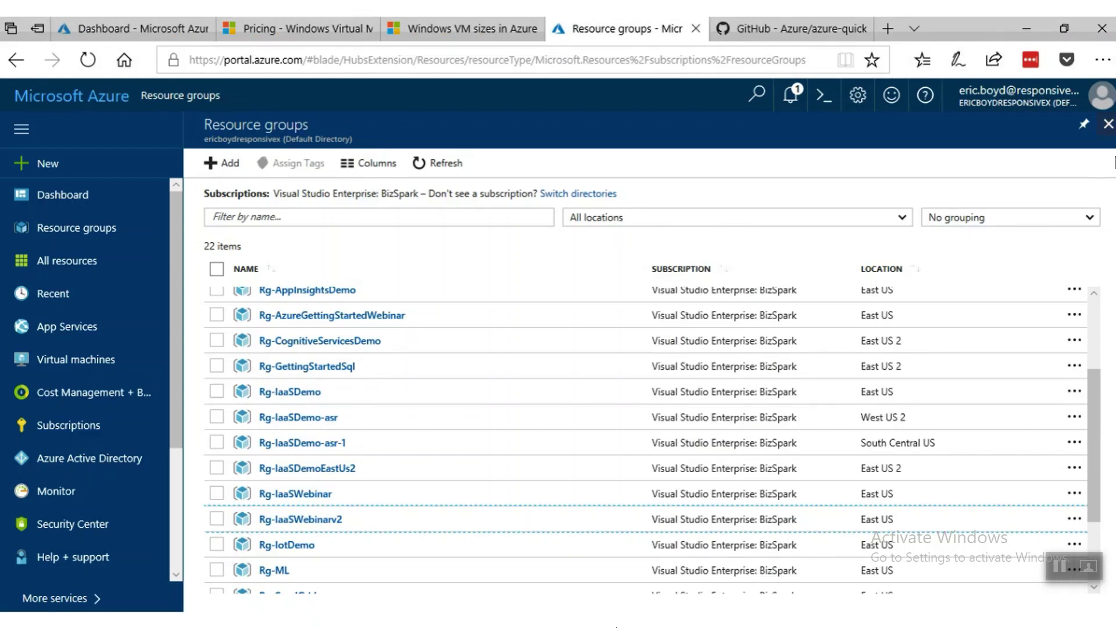
left_click(1108, 124)
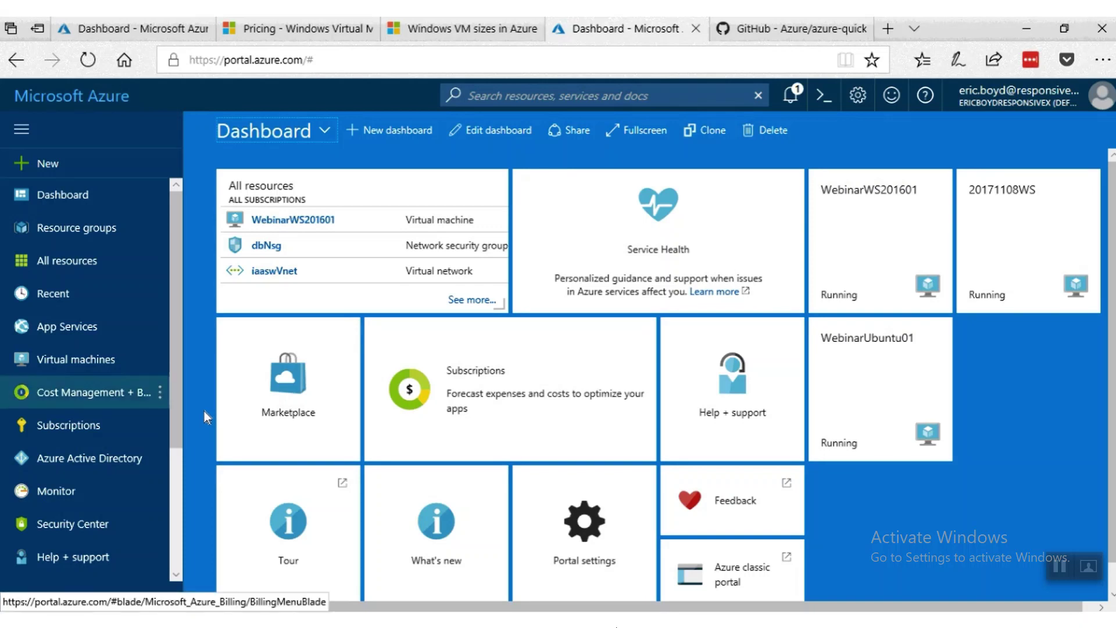
Open Azure Monitor and view its Activity log errors.
left_click(82, 495)
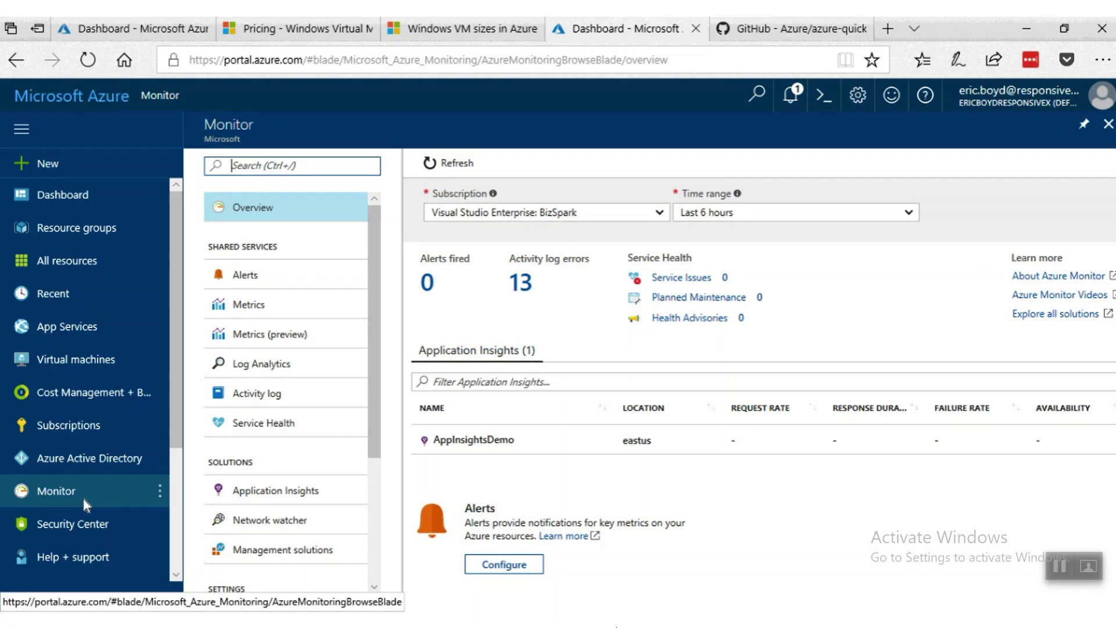
left_click(532, 293)
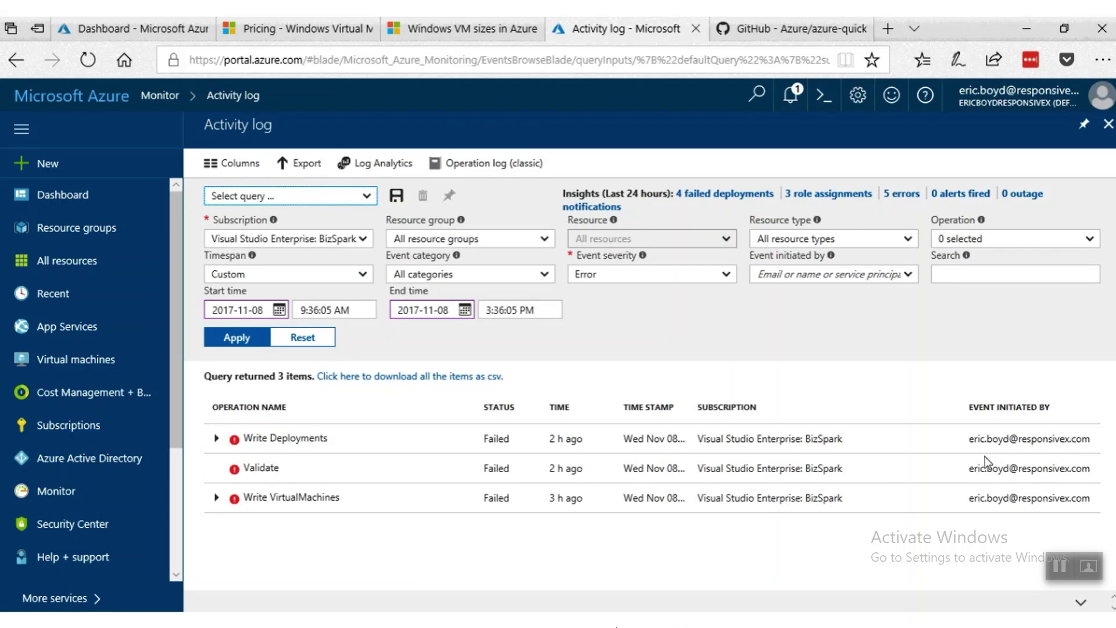
Add Critical, Warning and Informational severities to the activity log filter and apply it.
left_click(217, 439)
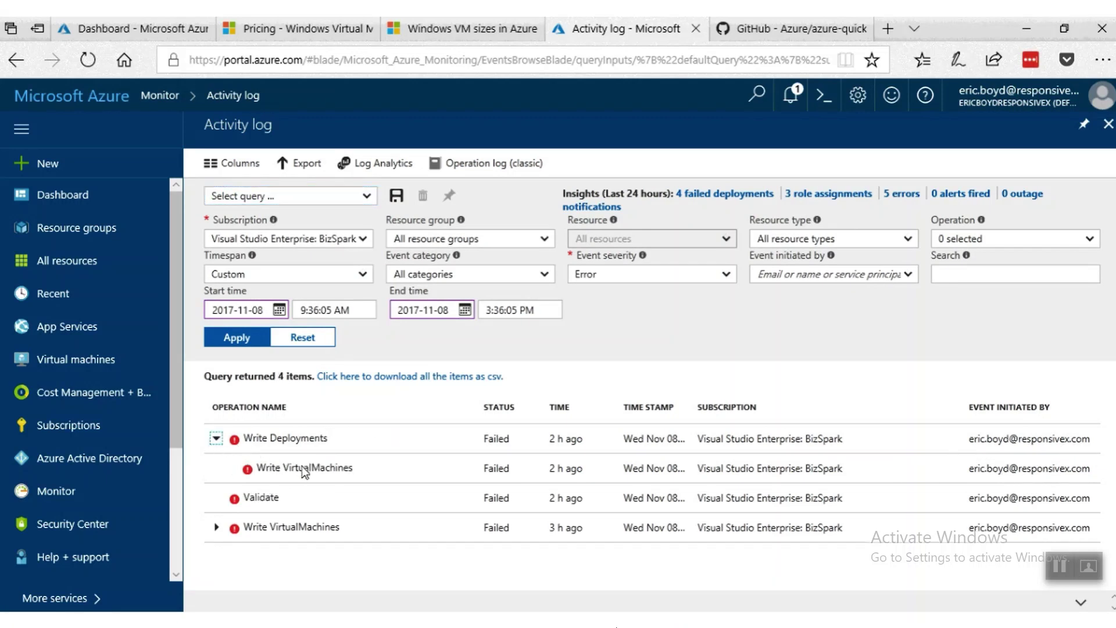
left_click(723, 278)
left_click(630, 297)
left_click(611, 335)
left_click(609, 354)
left_click(727, 277)
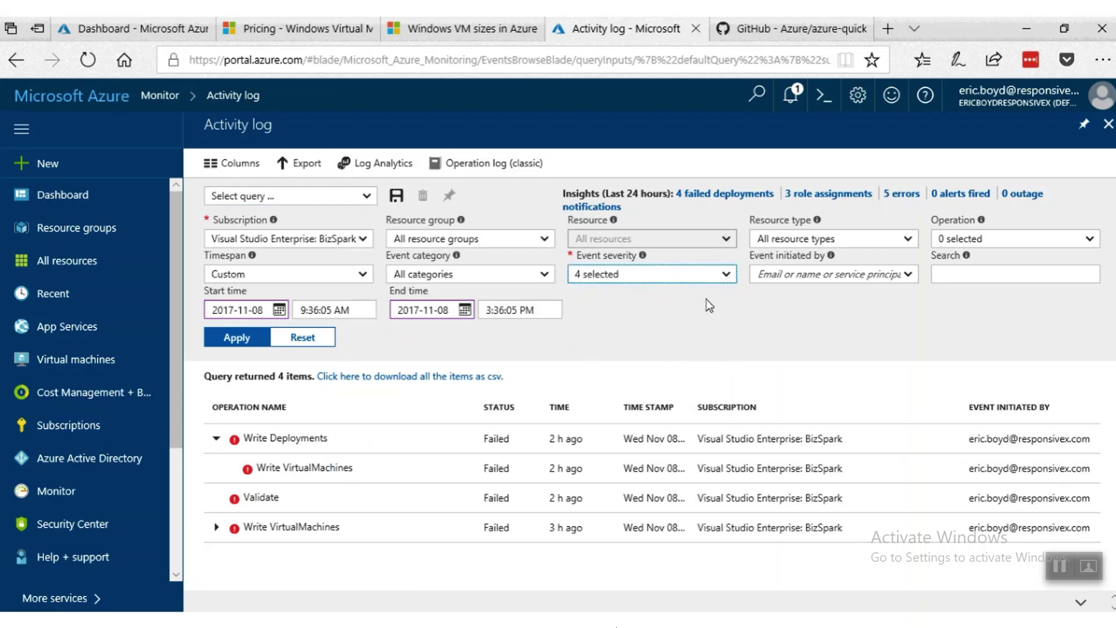
left_click(255, 338)
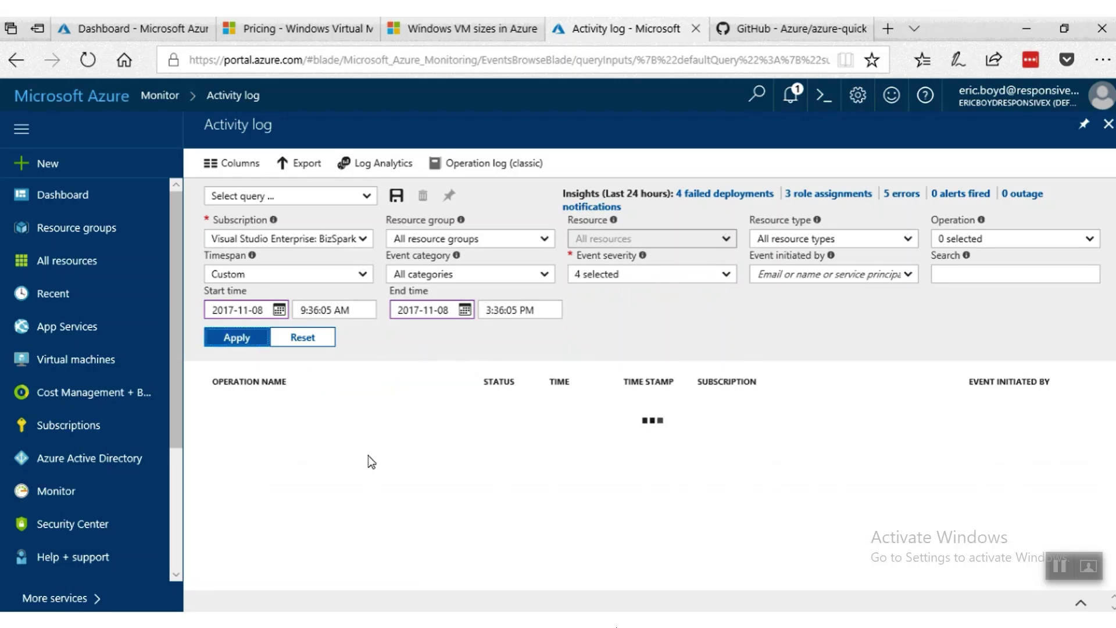
scroll(381, 462, "down", 3)
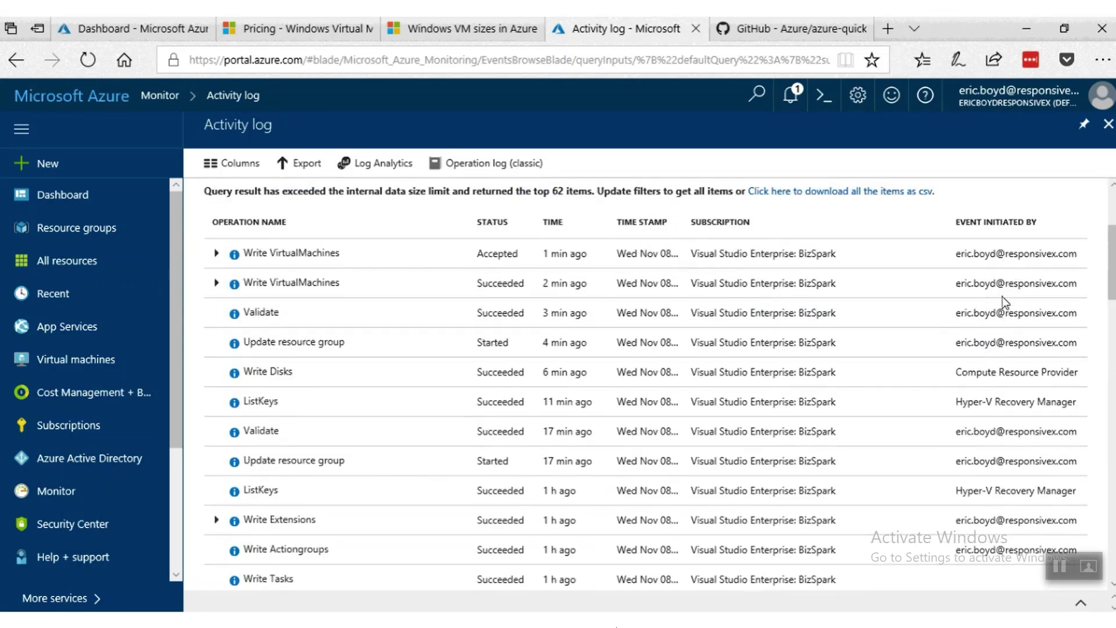
scroll(998, 351, "up", 3)
Try filtering by an initiator's e-mail, reset Event initiated by to All, and close the log.
left_click(904, 276)
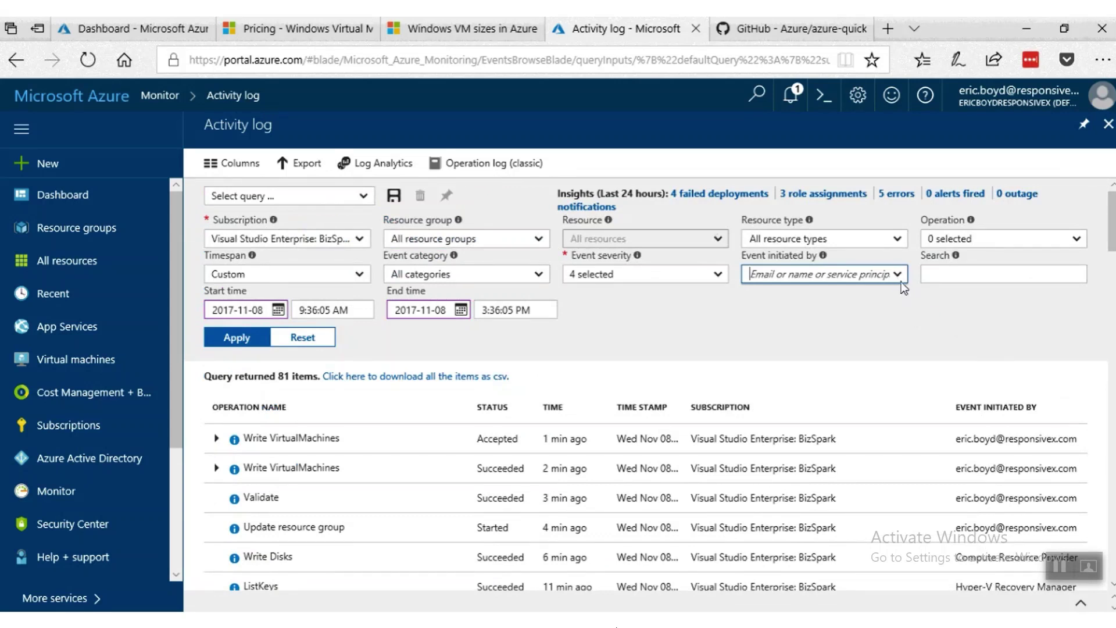
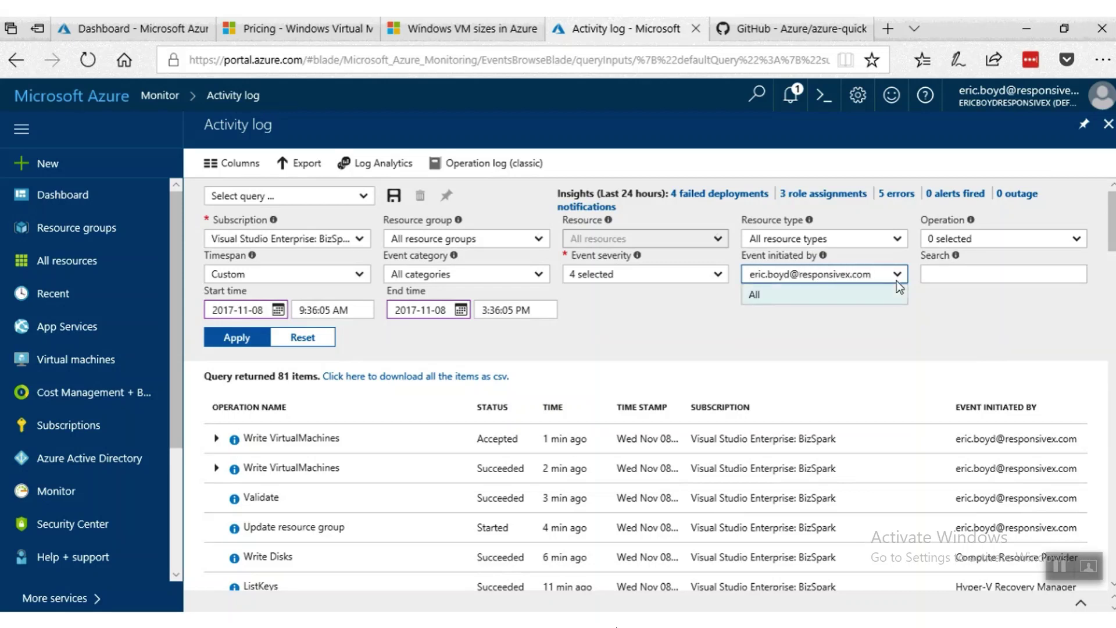
left_click(875, 294)
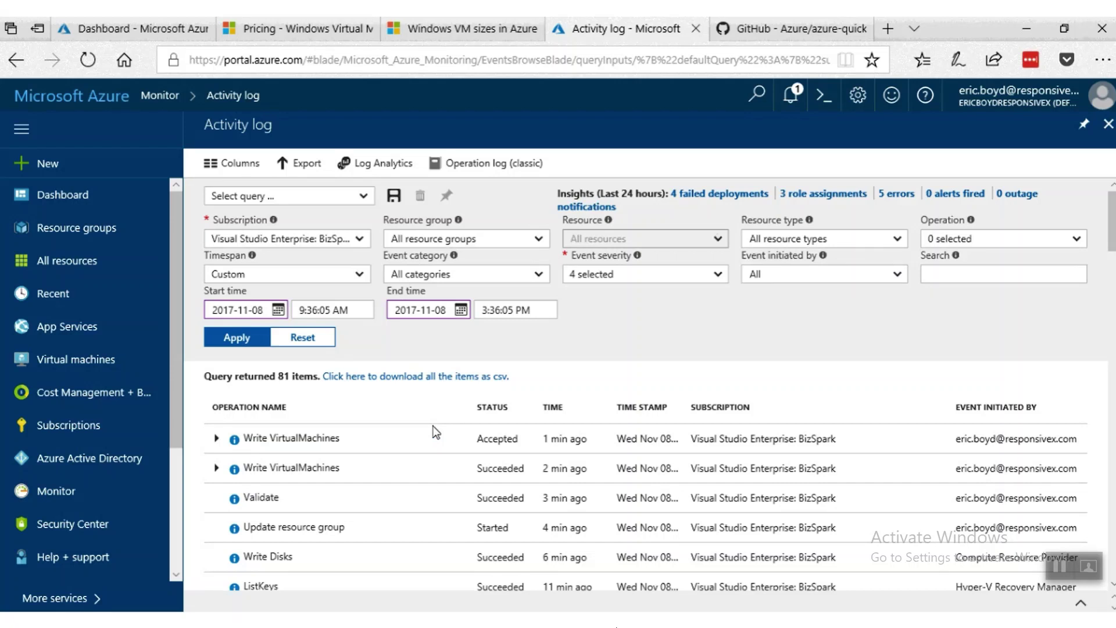
left_click(1101, 133)
scroll(179, 395, "down", 1)
scroll(179, 395, "down", 3)
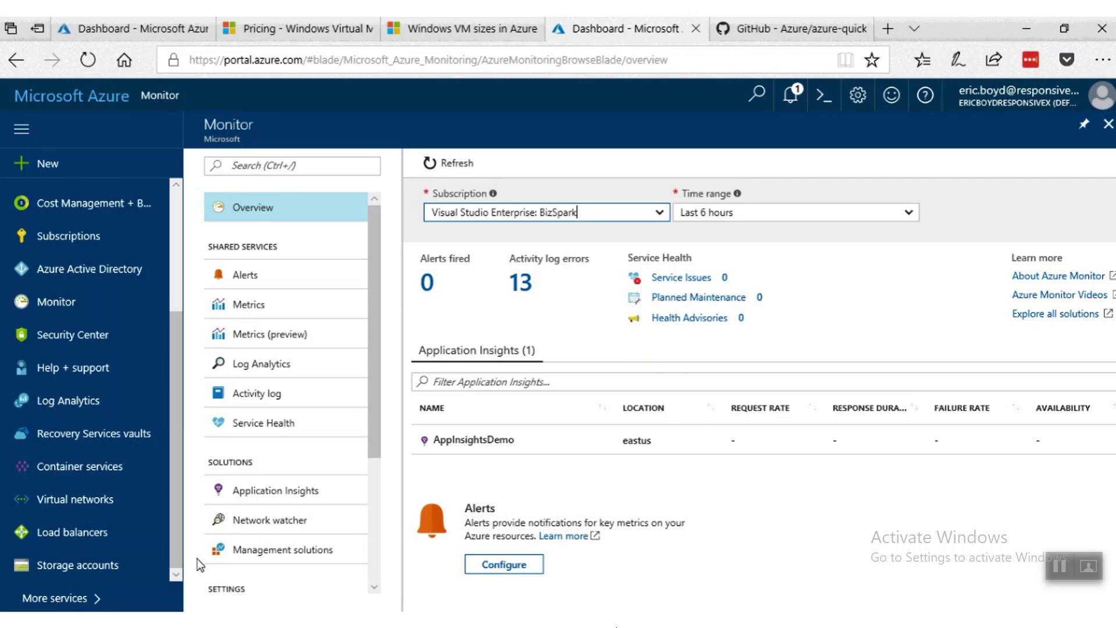
Open Log Search for the IaaSDemoOms Log Analytics workspace.
left_click(71, 404)
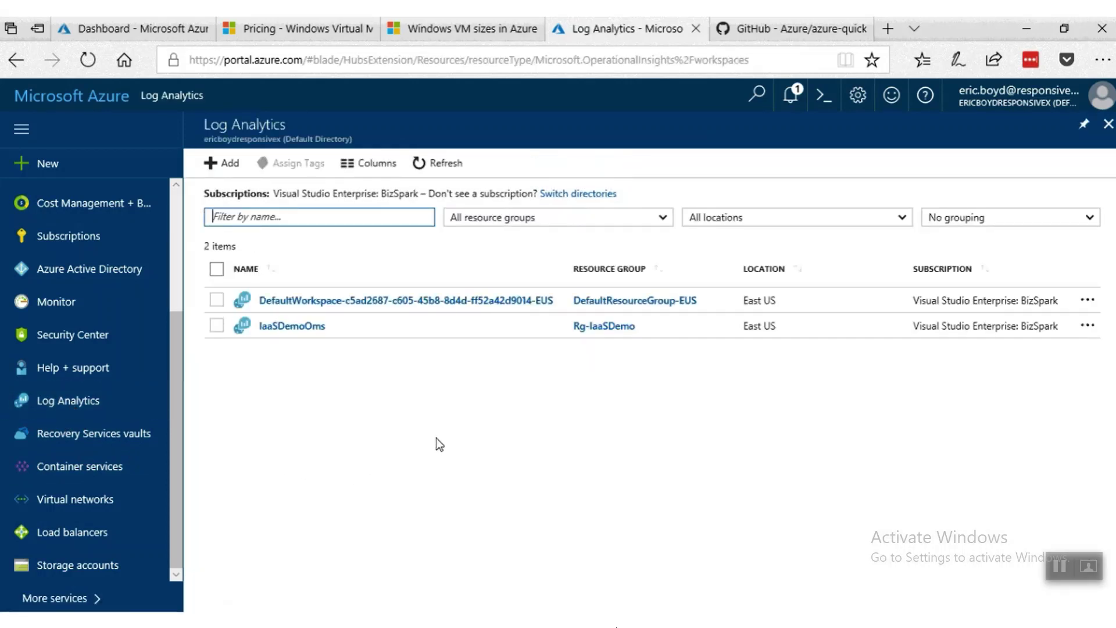
left_click(308, 327)
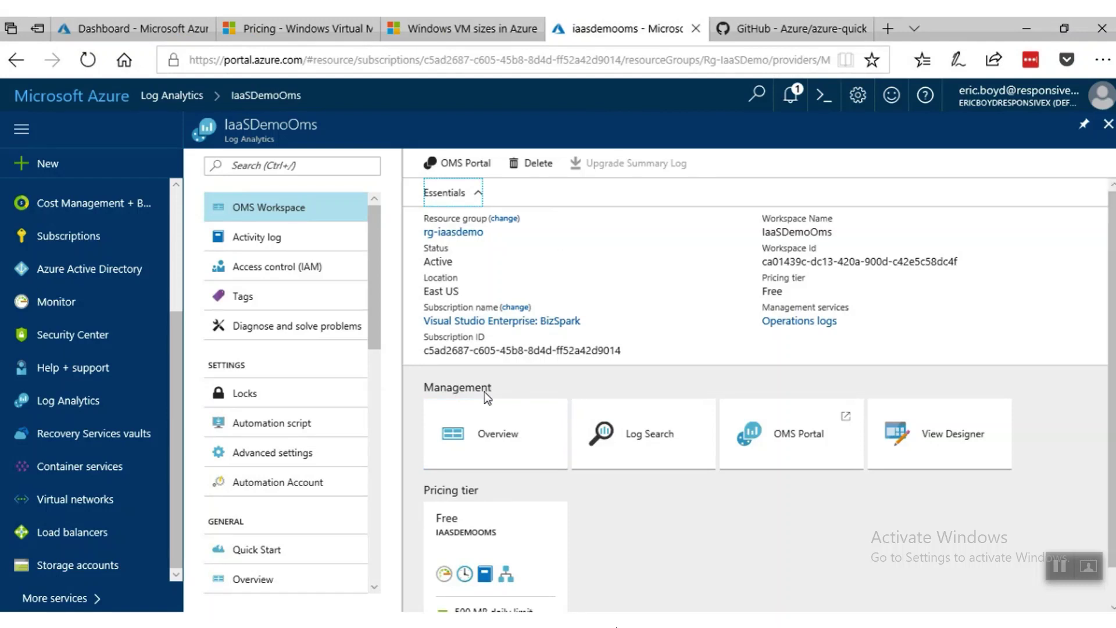
scroll(486, 392, "down", 1)
mouse_move(661, 421)
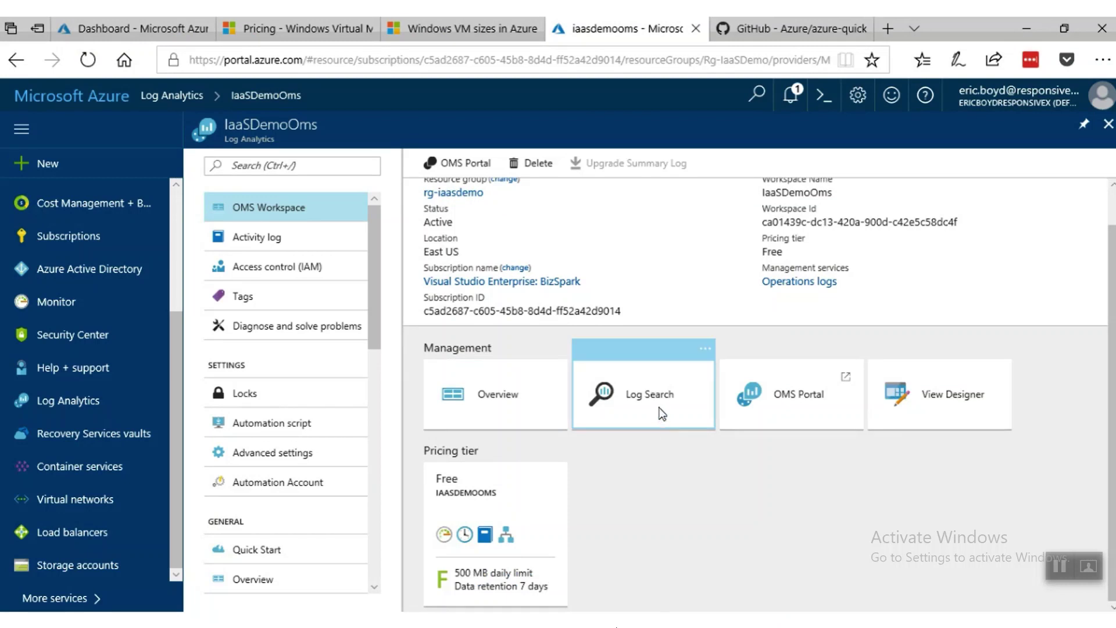
left_click(656, 412)
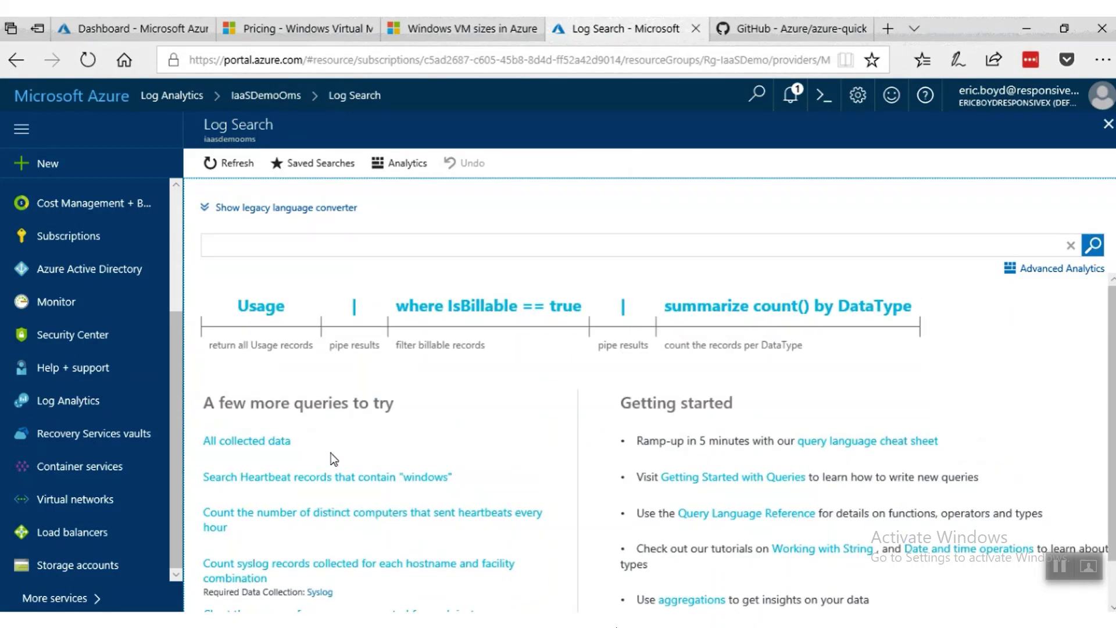
Run the Heartbeat 'windows' sample as a table, filter to IaaSDemoWs, then close the search.
left_click(345, 476)
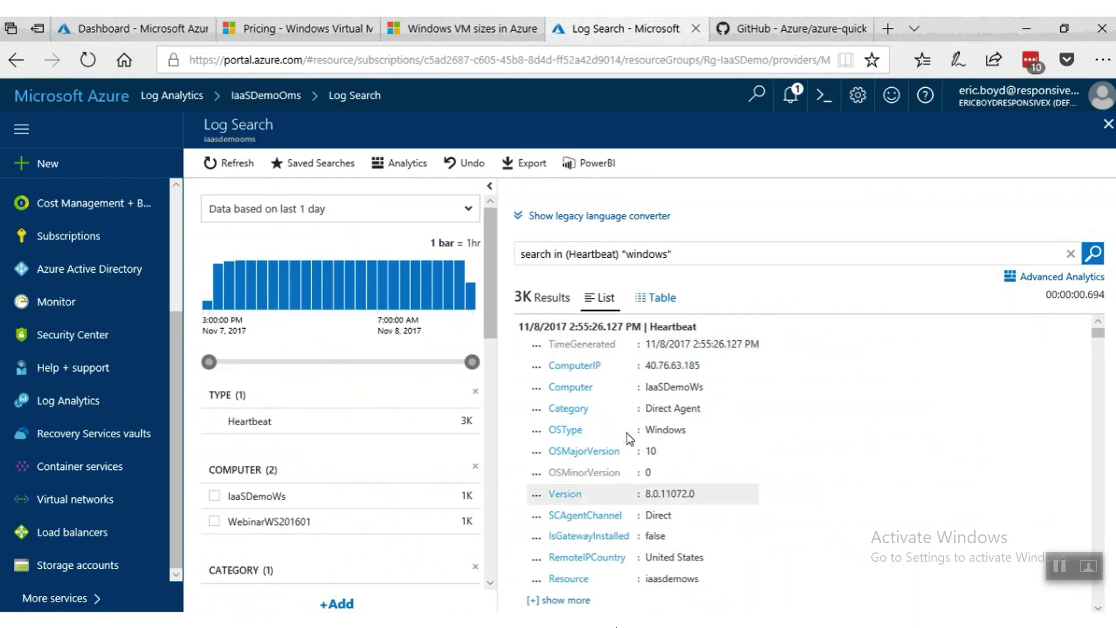
left_click(671, 308)
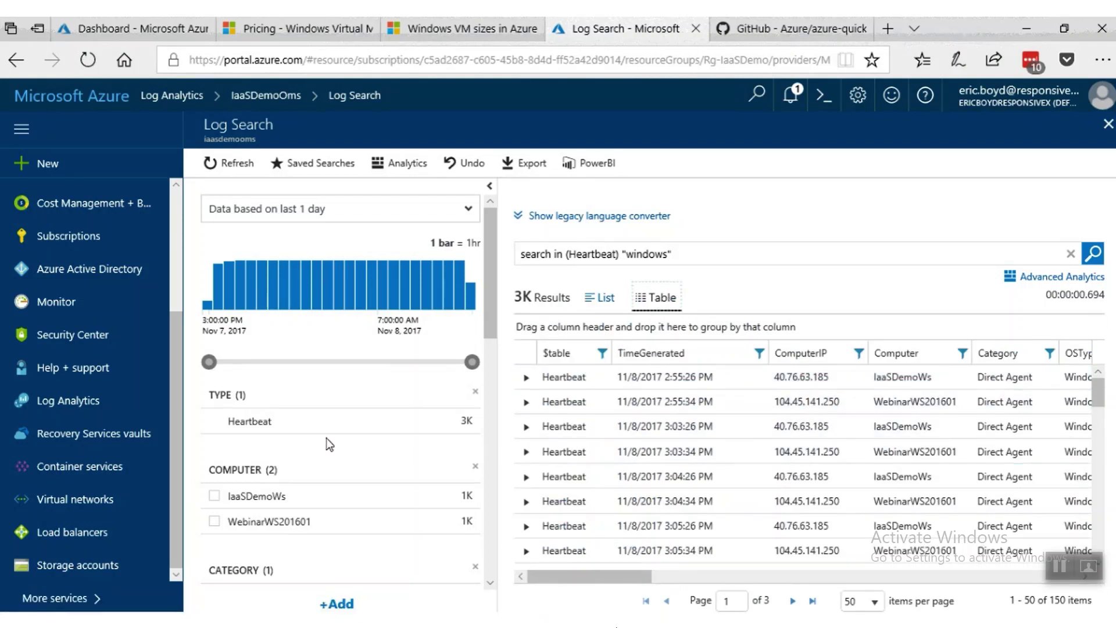
scroll(326, 438, "down", 2)
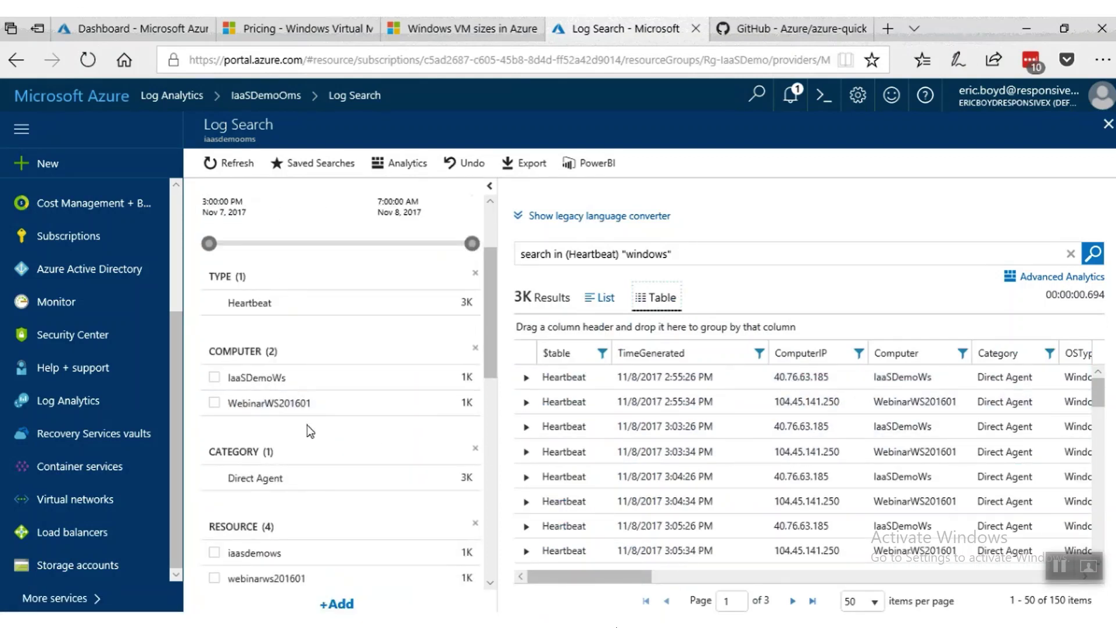
scroll(306, 424, "down", 1)
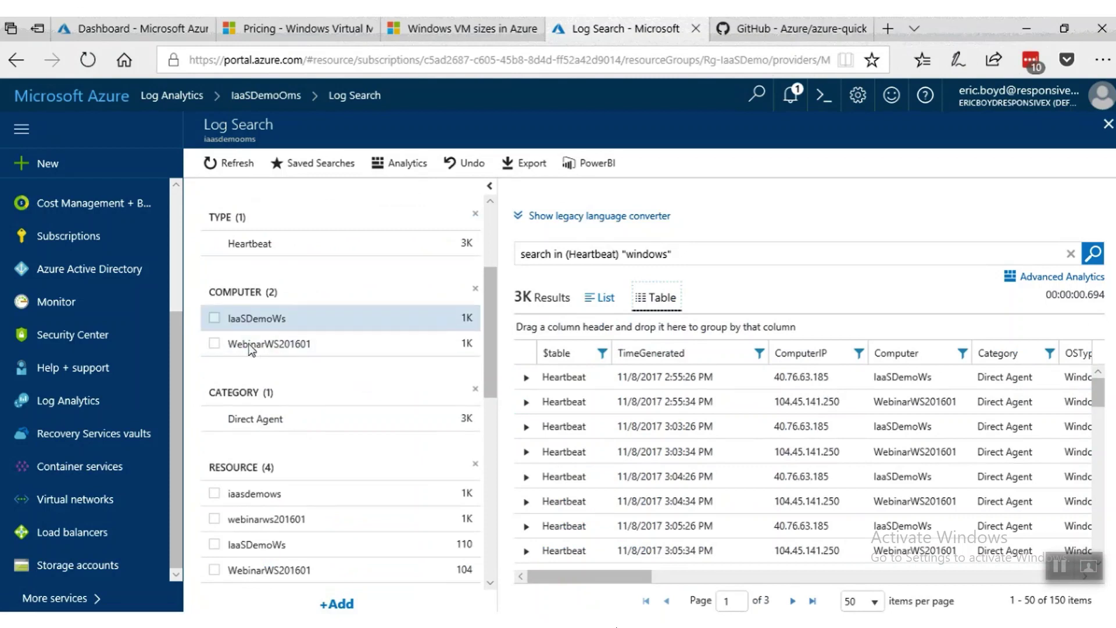
left_click(214, 318)
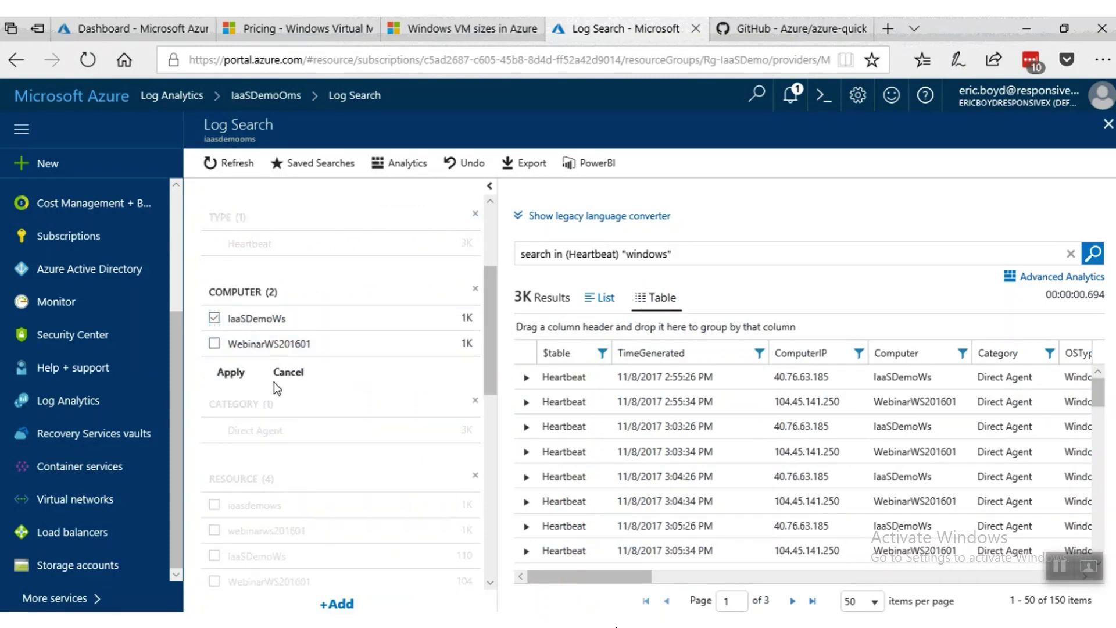
left_click(233, 373)
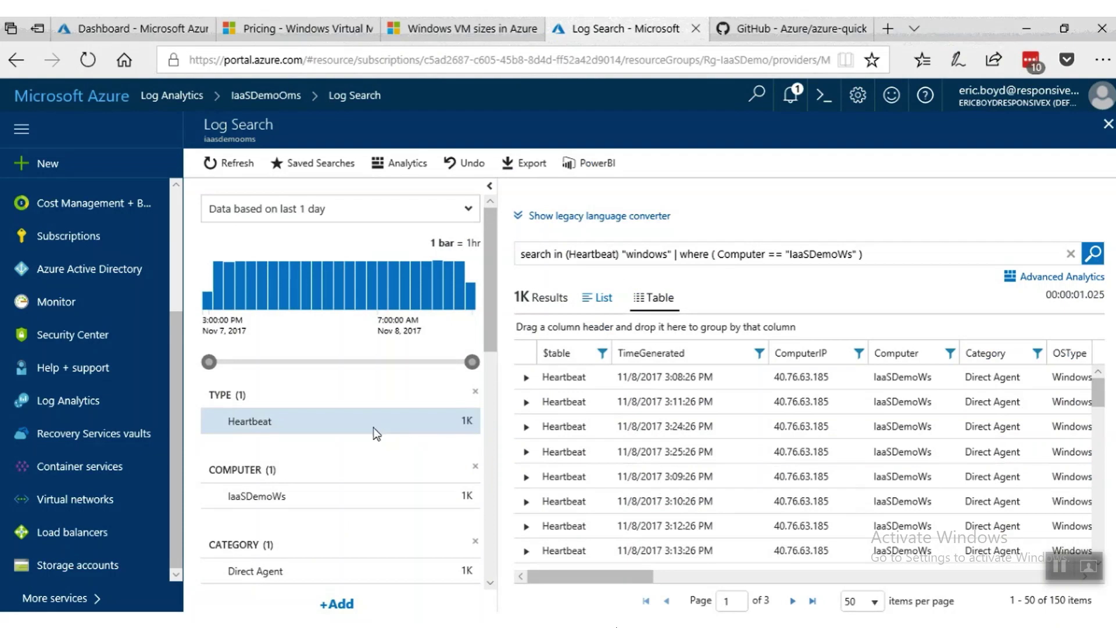
left_click(1108, 125)
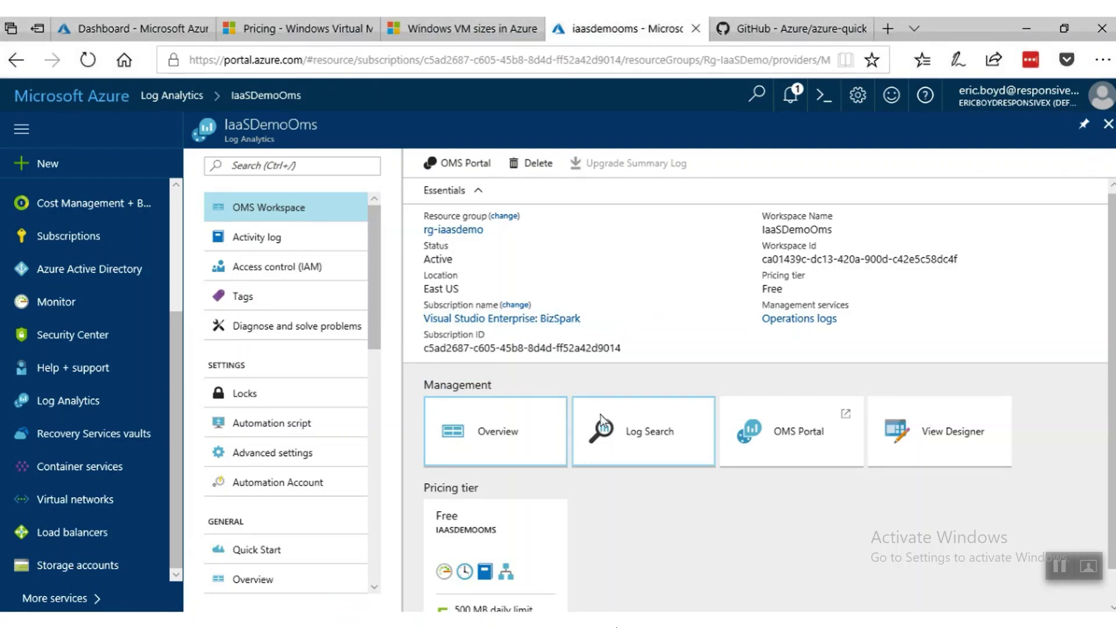
On the IaaSDemoOms workspace blade, open the Overview tile under Management.
mouse_move(601, 416)
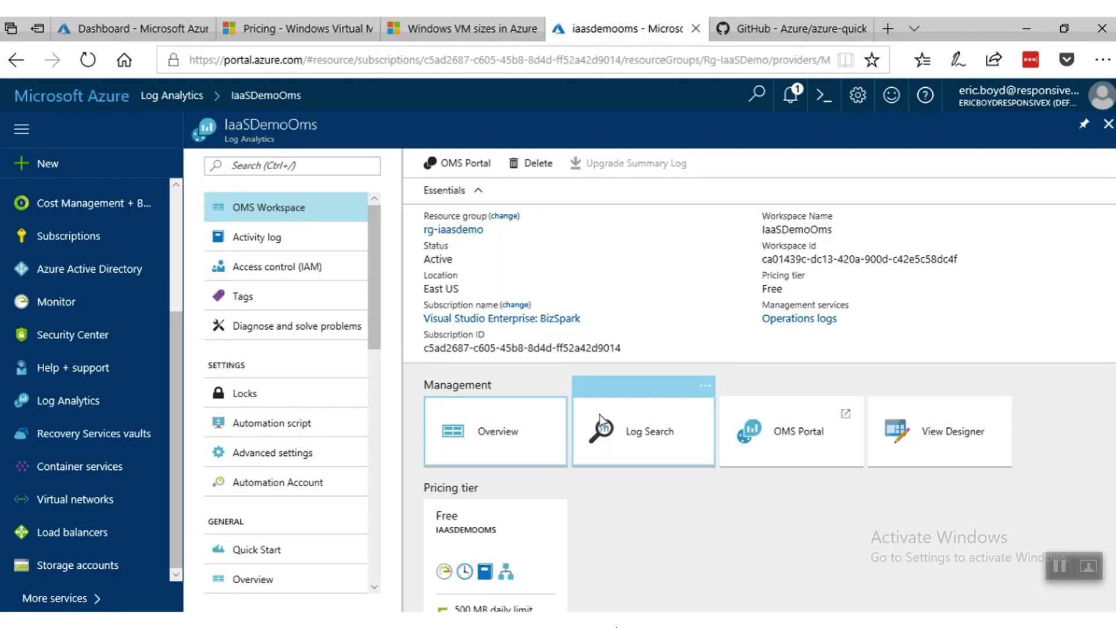
mouse_move(769, 448)
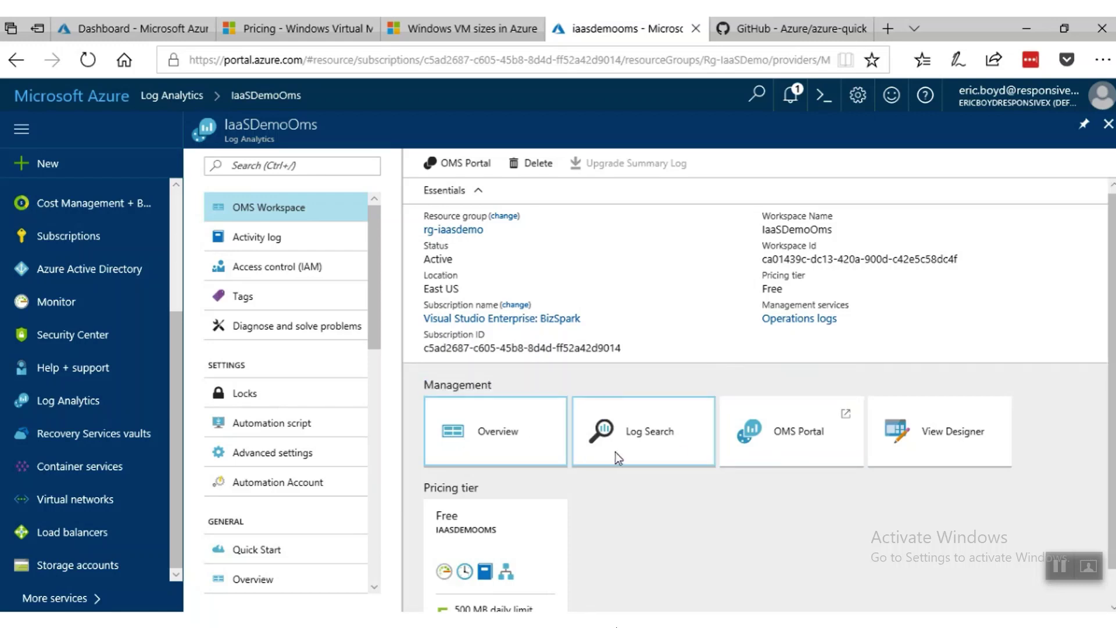
scroll(644, 527, "down", 1)
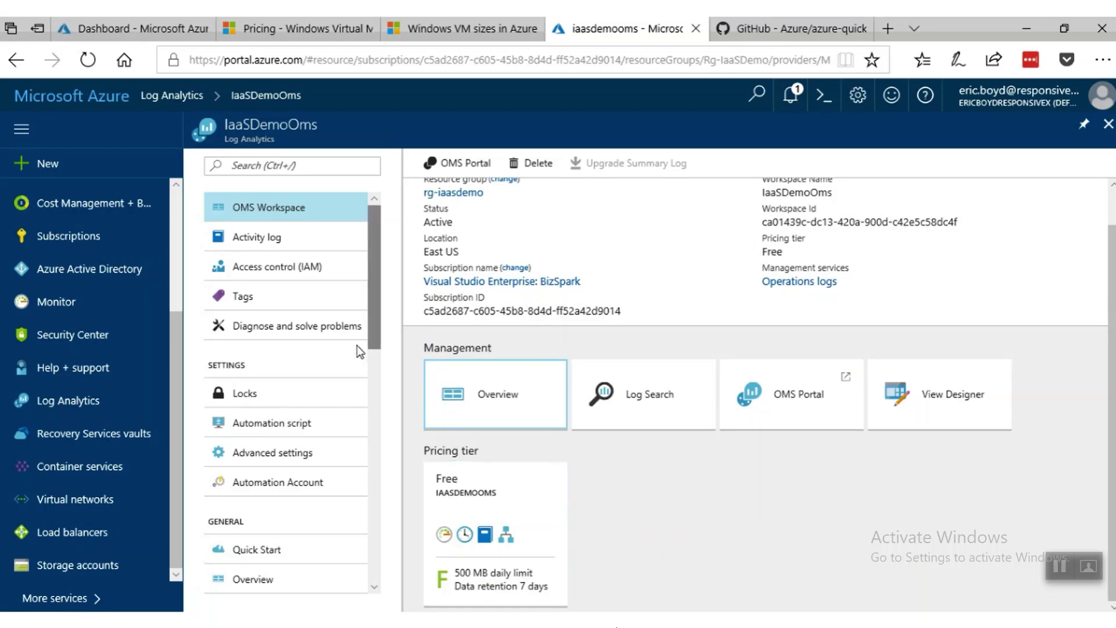
scroll(357, 345, "down", 3)
left_click_drag(375, 343, 395, 453)
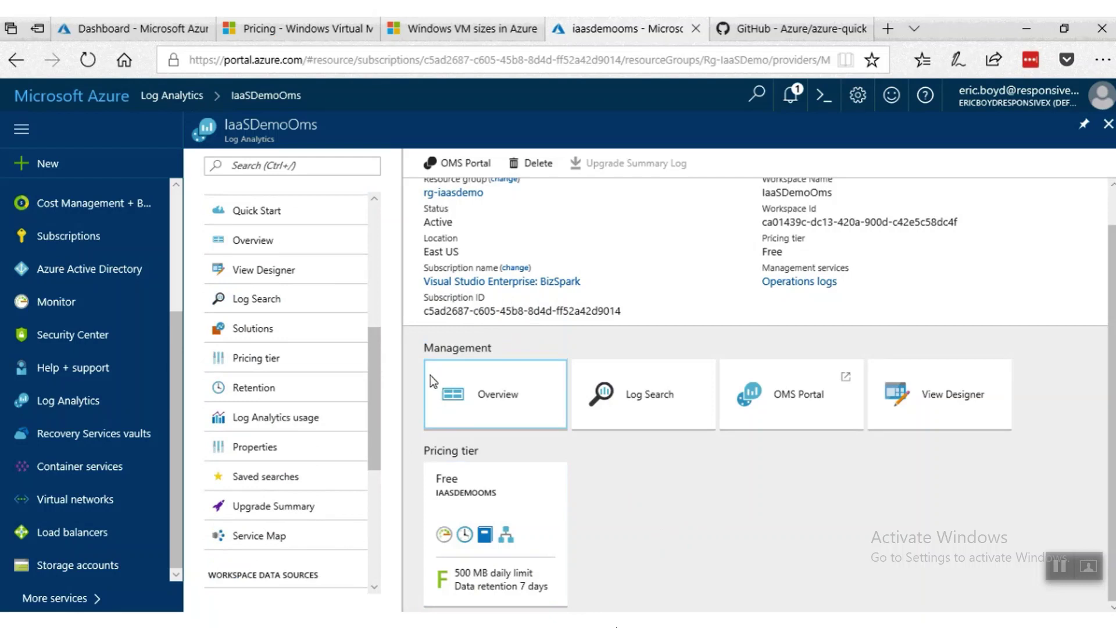
left_click_drag(378, 378, 377, 394)
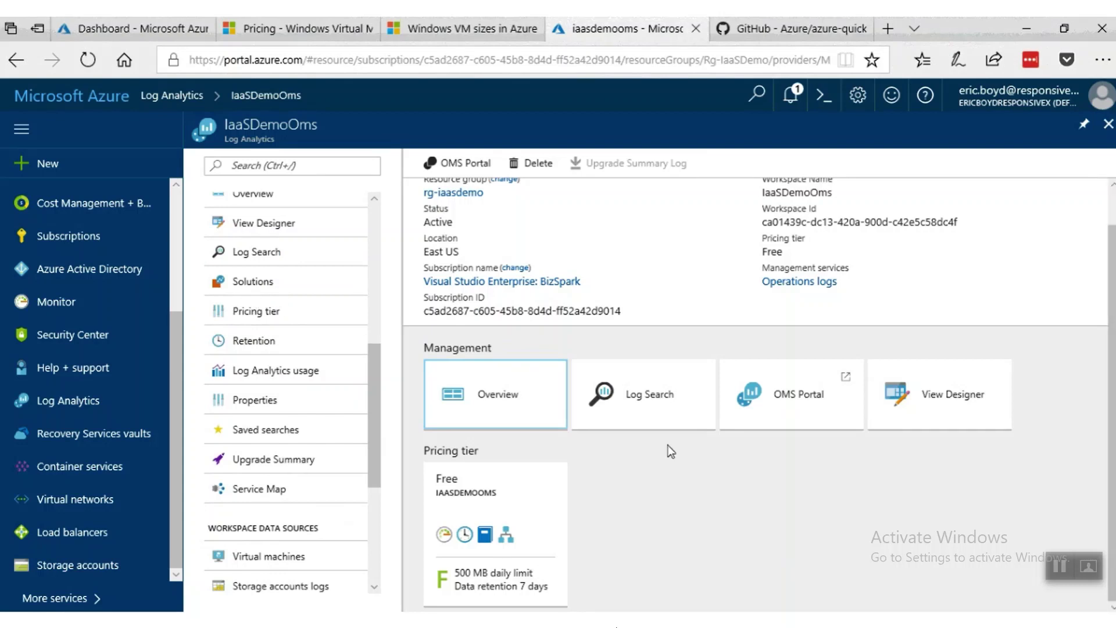
left_click(517, 406)
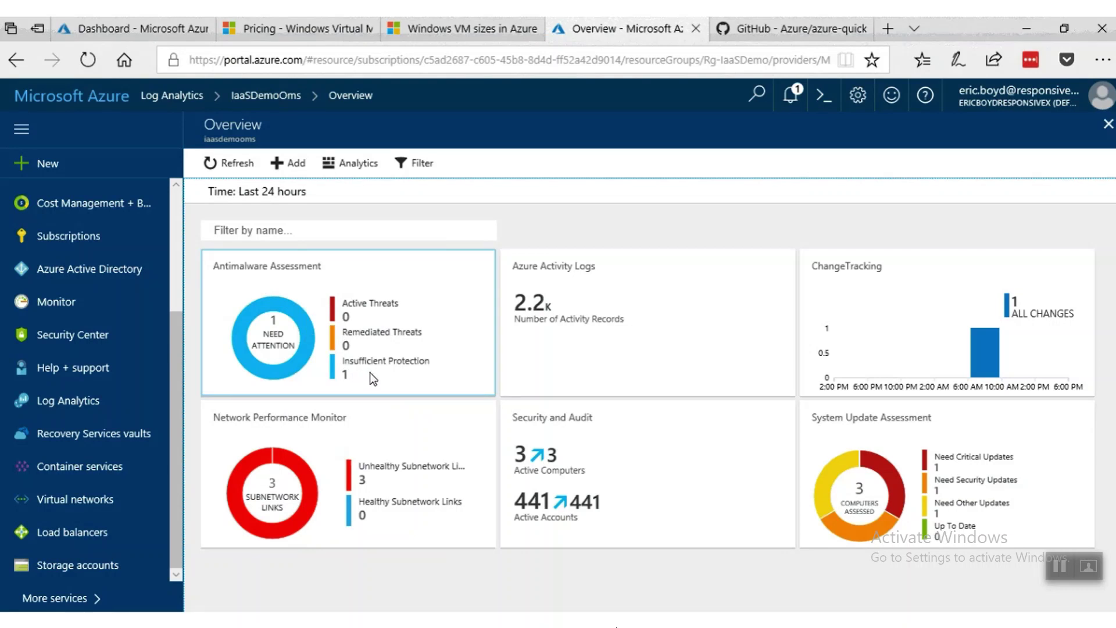
Check and refresh the Antimalware Assessment details, then open the Azure Activity Logs solution.
left_click(388, 380)
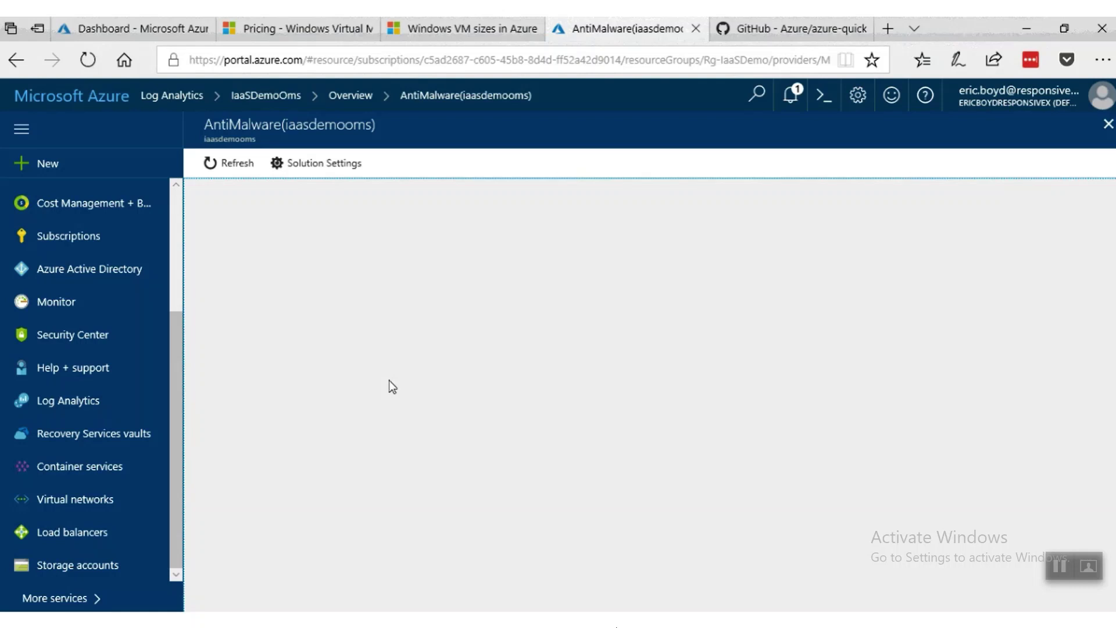
left_click(222, 160)
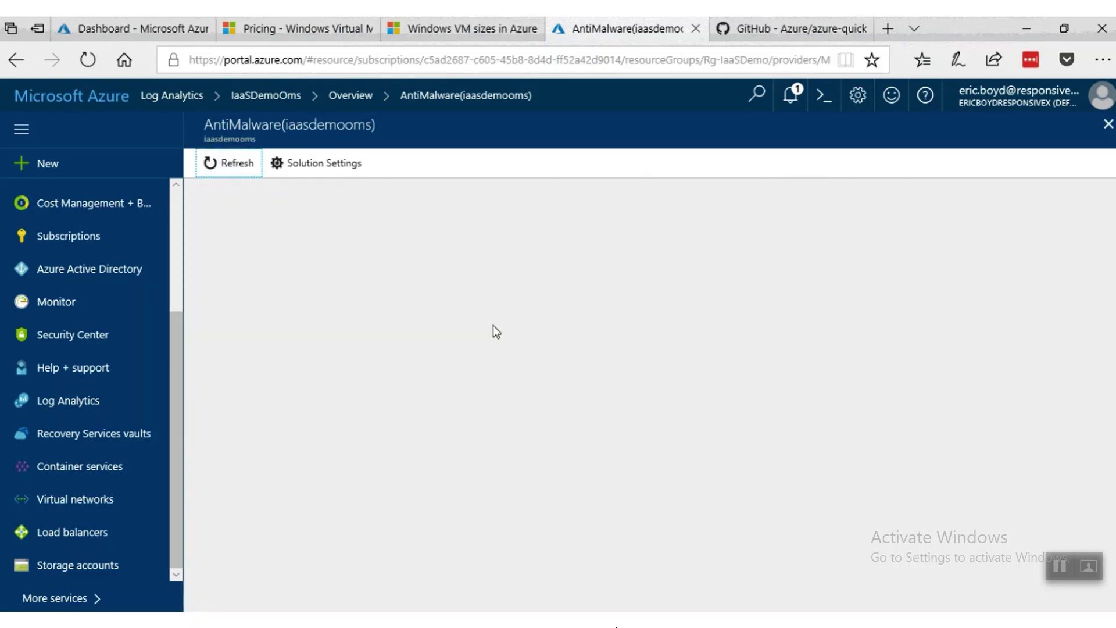
left_click(1108, 124)
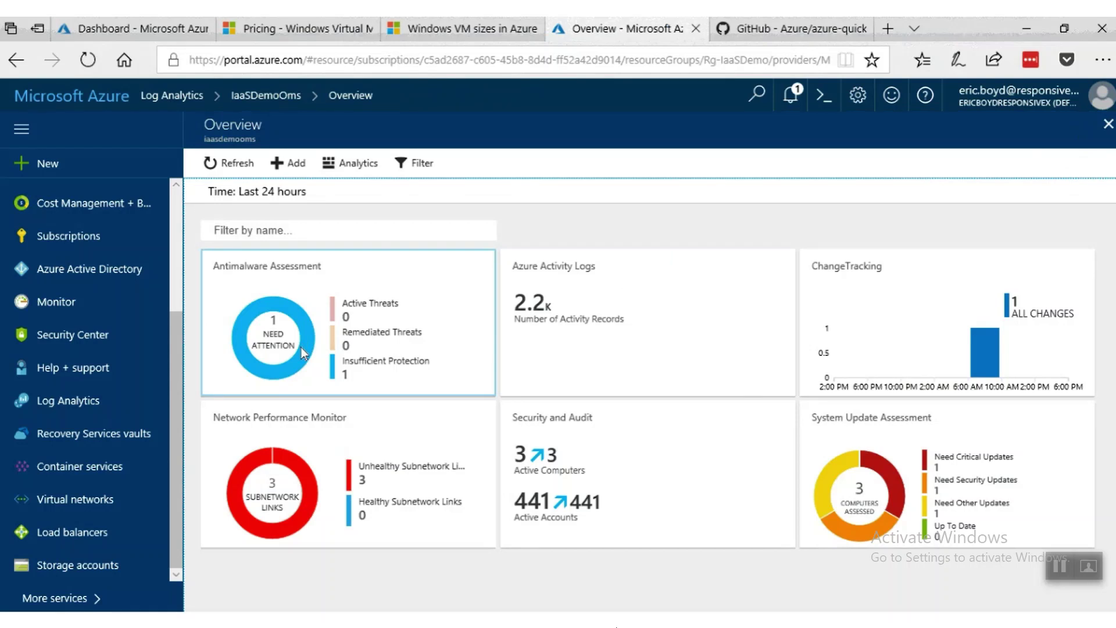
left_click(673, 324)
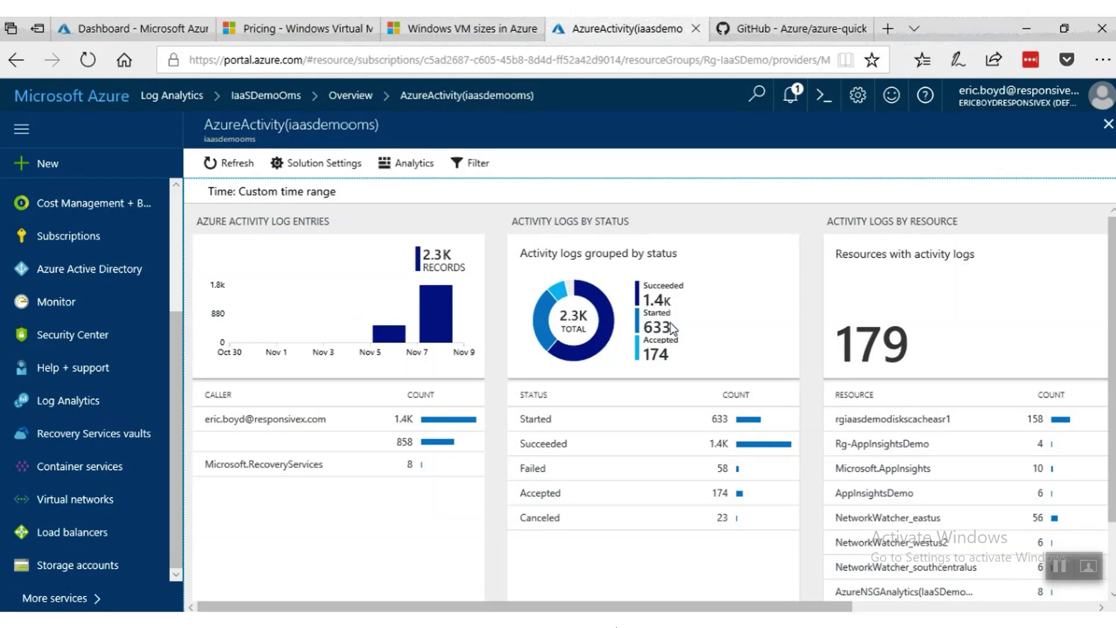
View the top caller's activity log entries as a table, then return to the Overview dashboard.
scroll(494, 406, "down", 2)
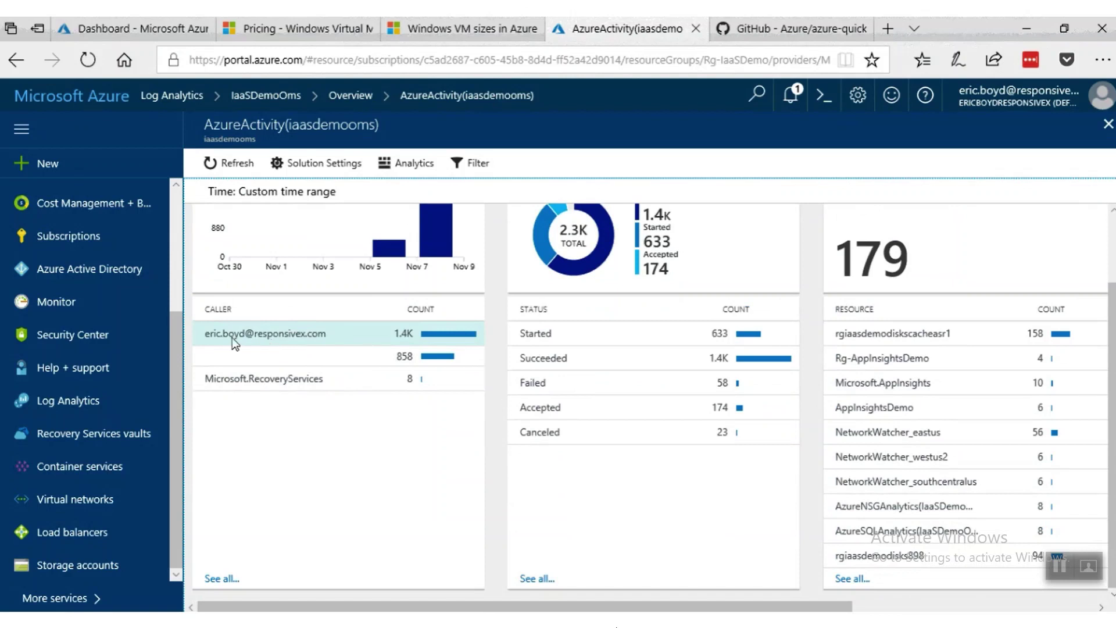
left_click(291, 340)
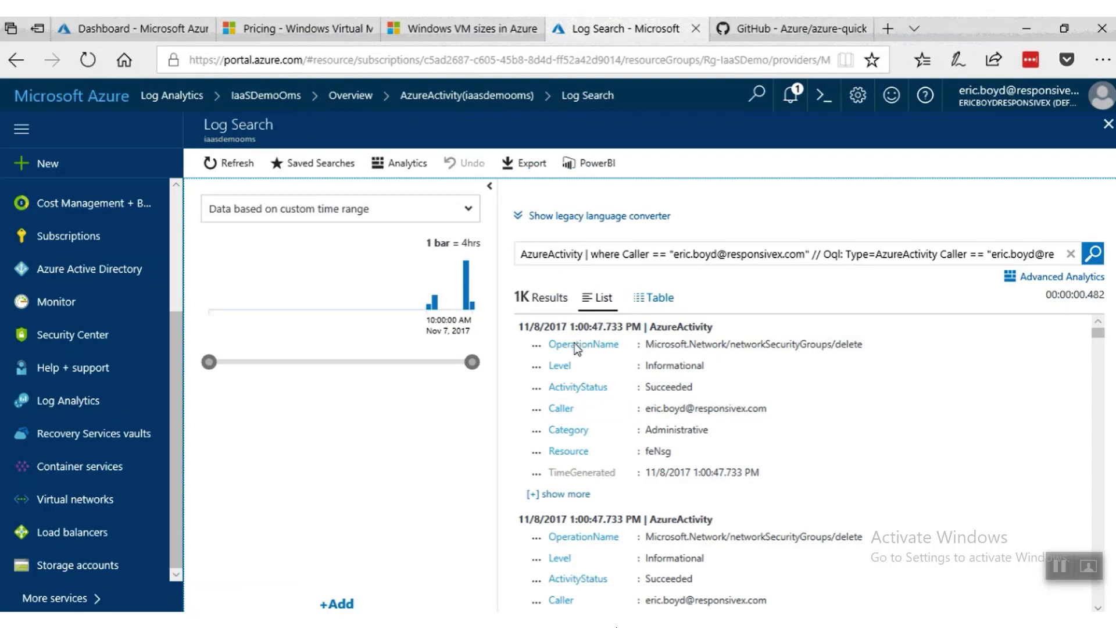
left_click(647, 299)
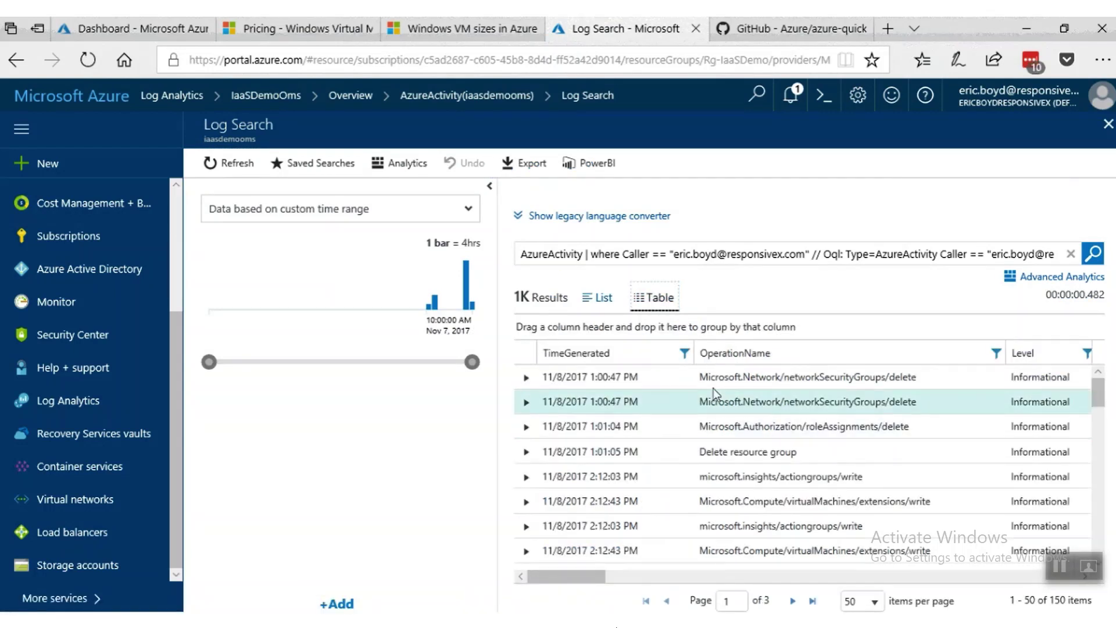
left_click_drag(1099, 382, 1100, 397)
scroll(1101, 396, "up", 2)
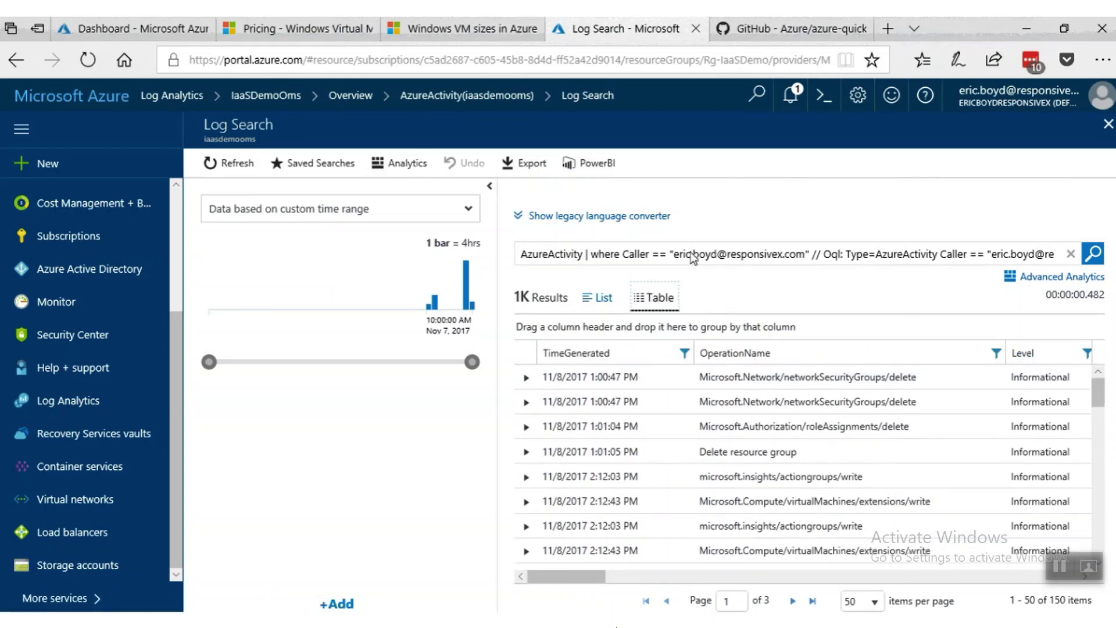
left_click(347, 98)
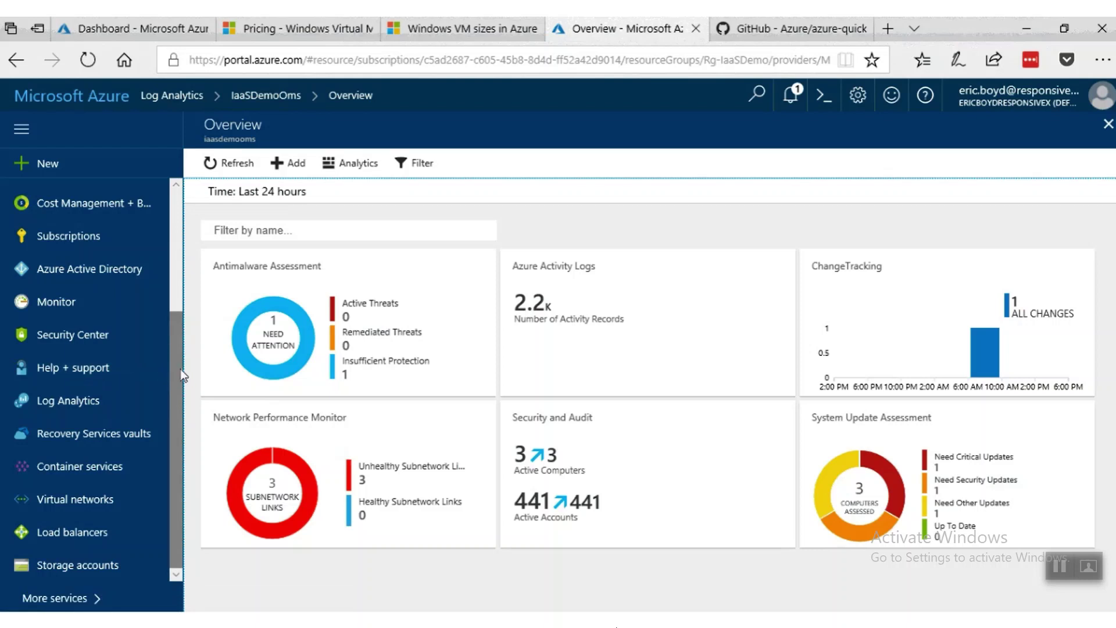
Review each of the seven VMs' security status under Security Center's Compute view.
left_click(90, 337)
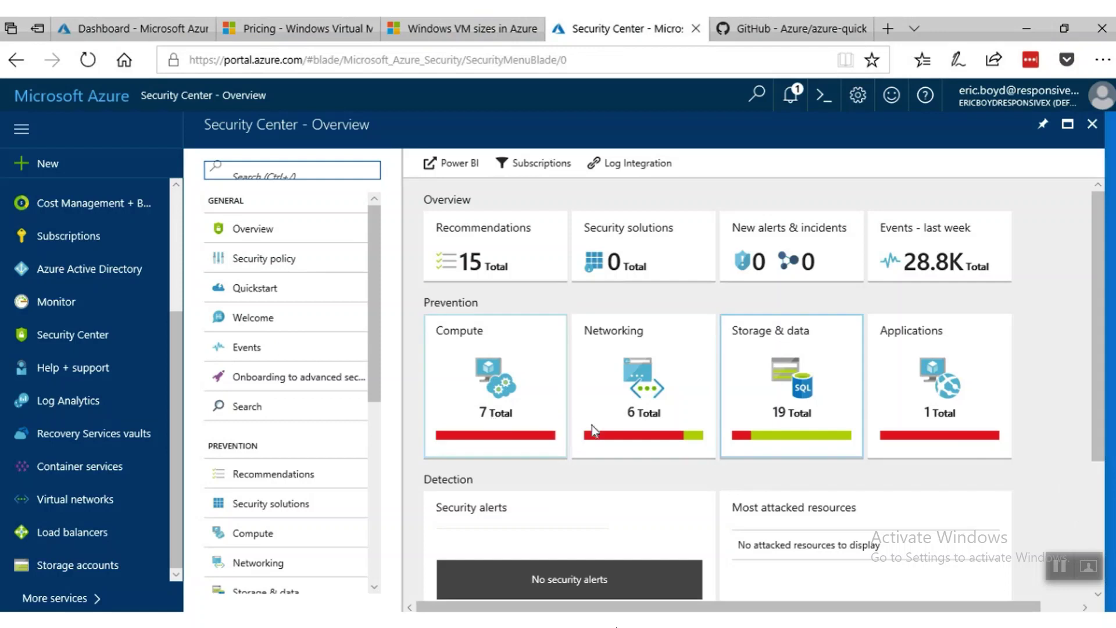
left_click(505, 387)
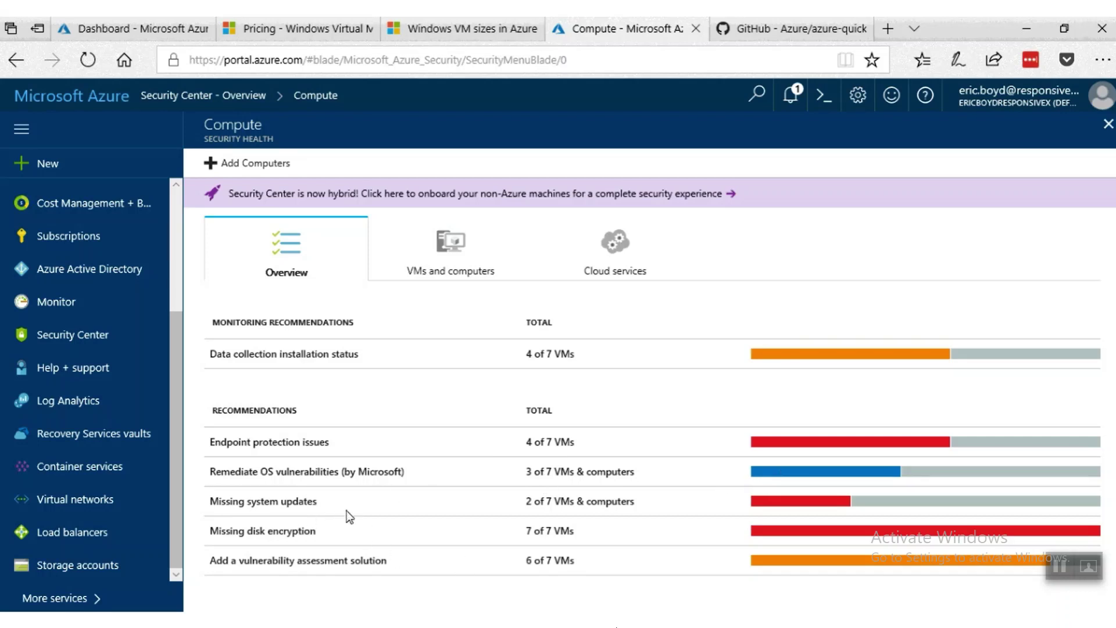
left_click(457, 247)
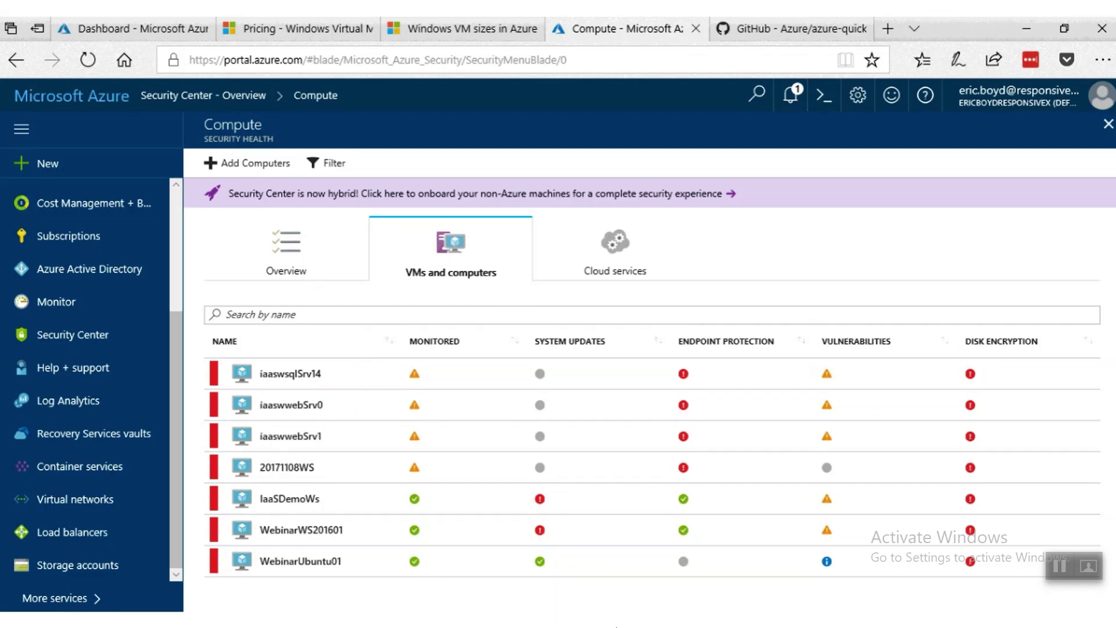
left_click(1108, 124)
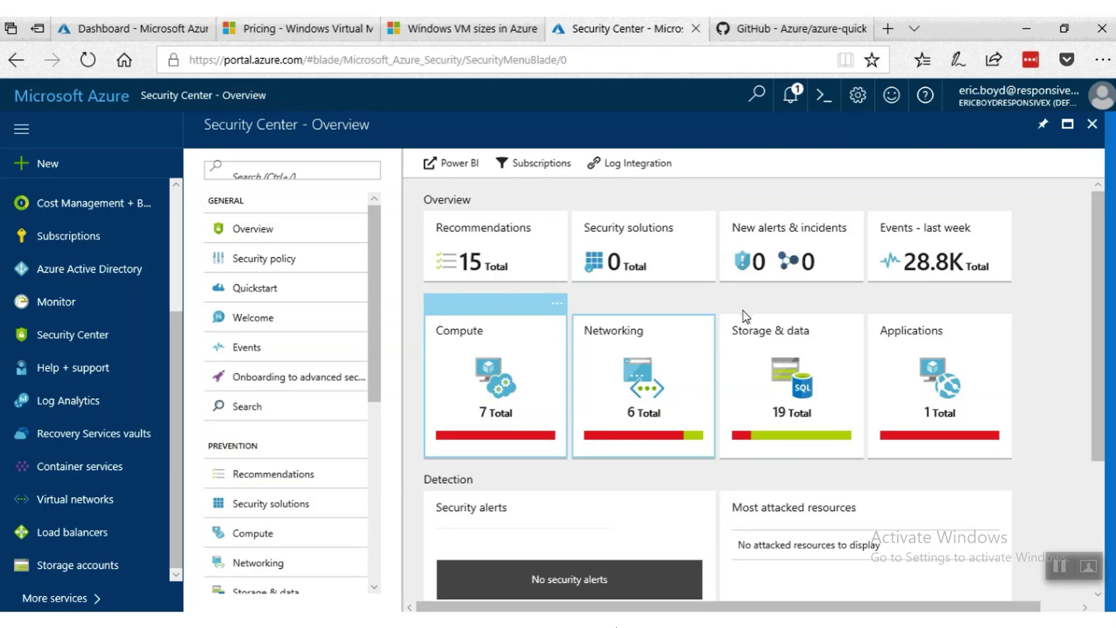
left_click(661, 359)
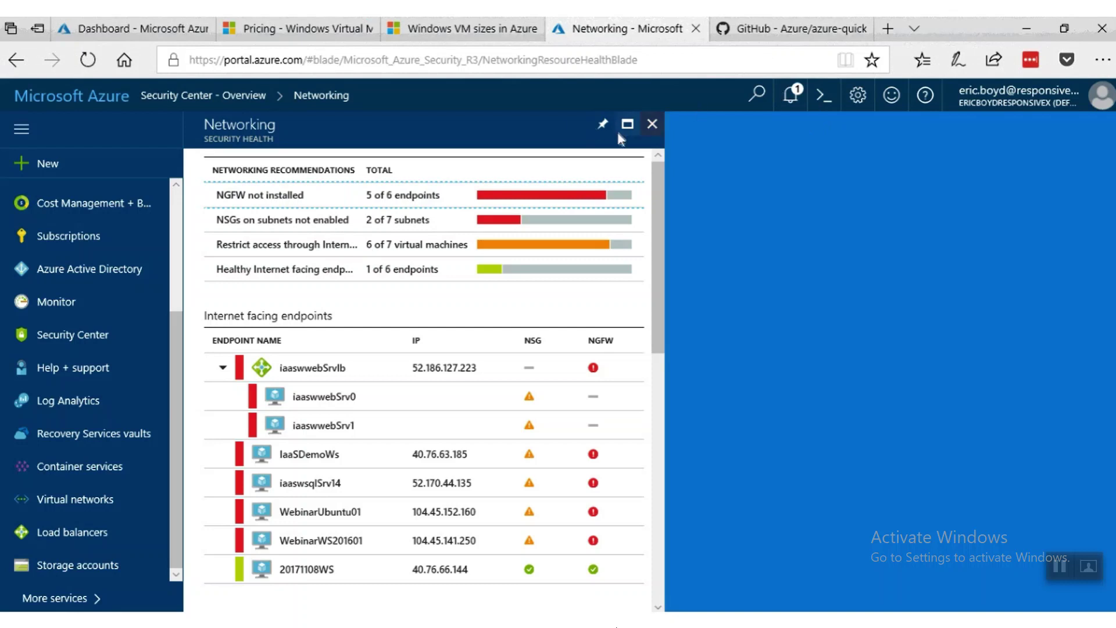
left_click(650, 124)
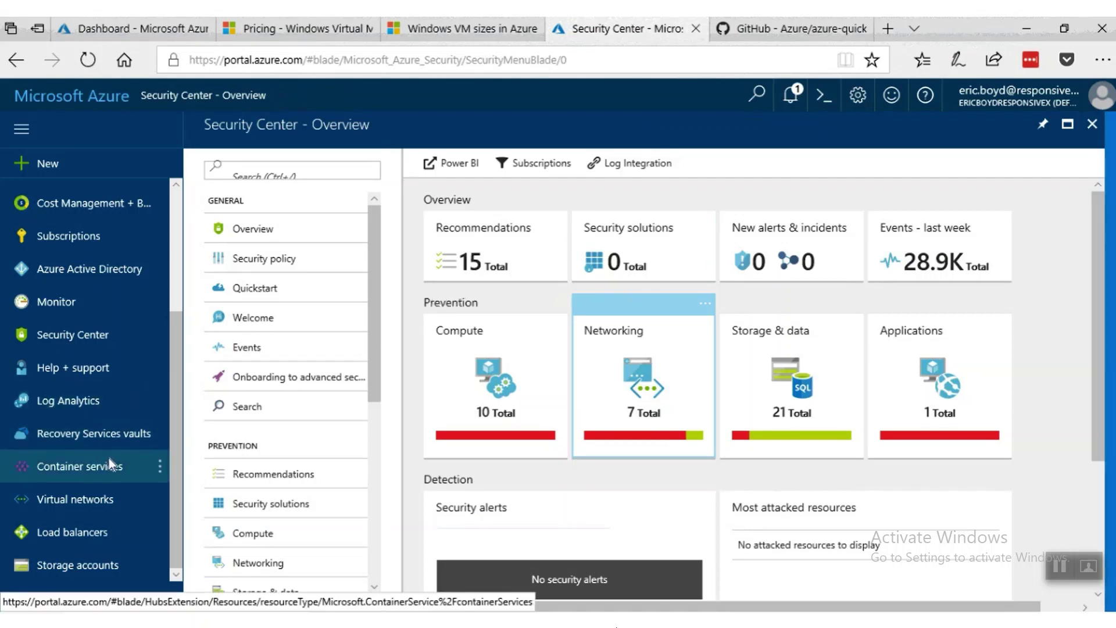
Go to Log Analytics, select IaaSDemoOms, and open its Management Overview dashboard.
left_click(87, 406)
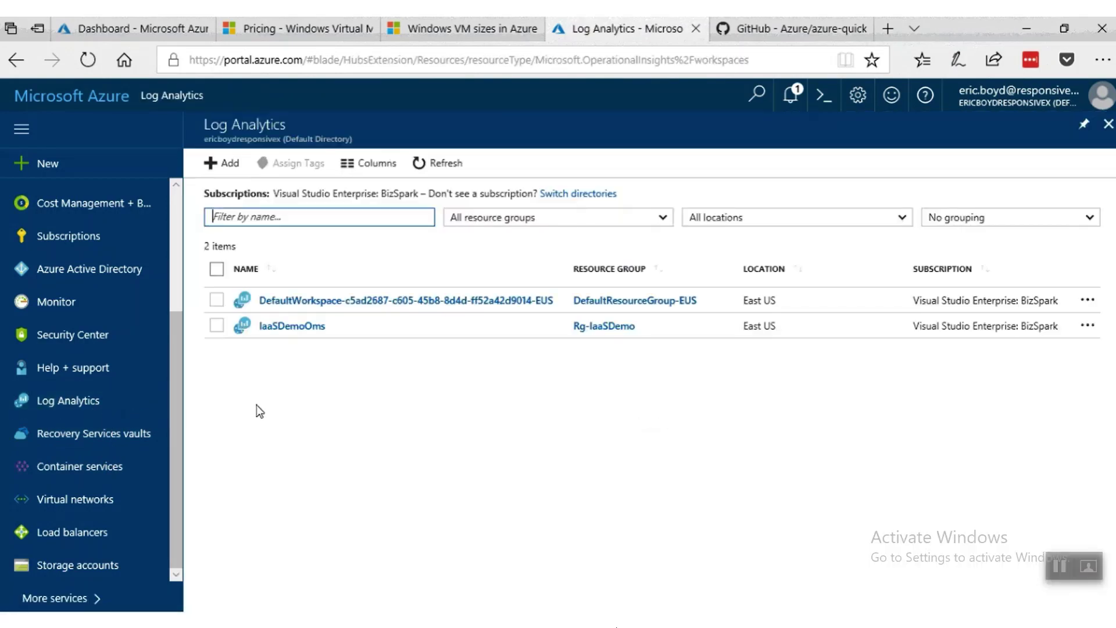
left_click(292, 327)
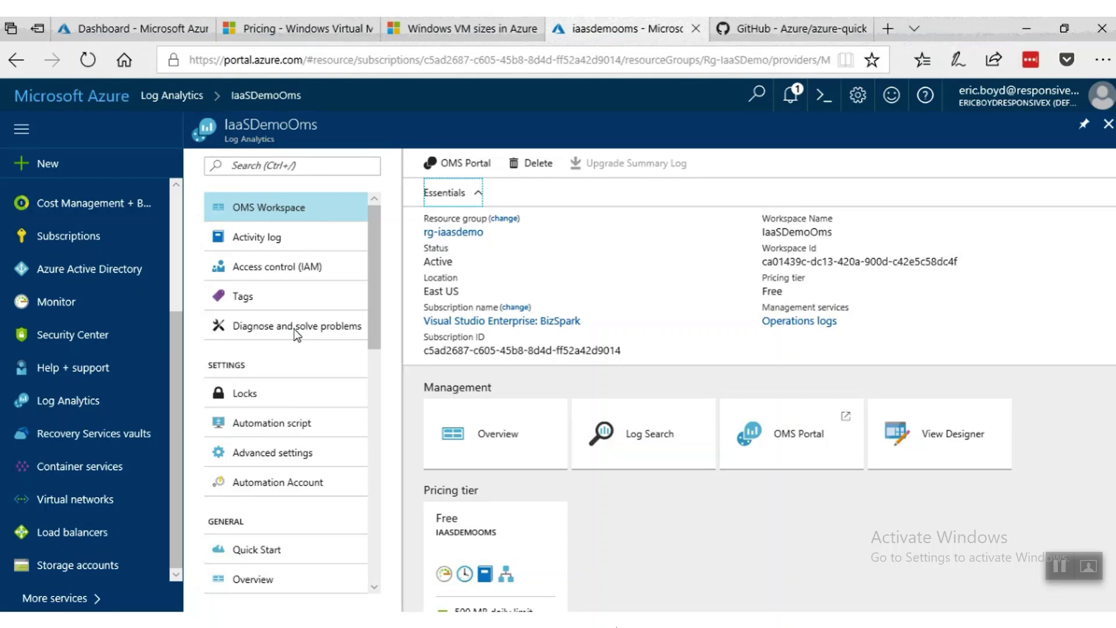
left_click(480, 419)
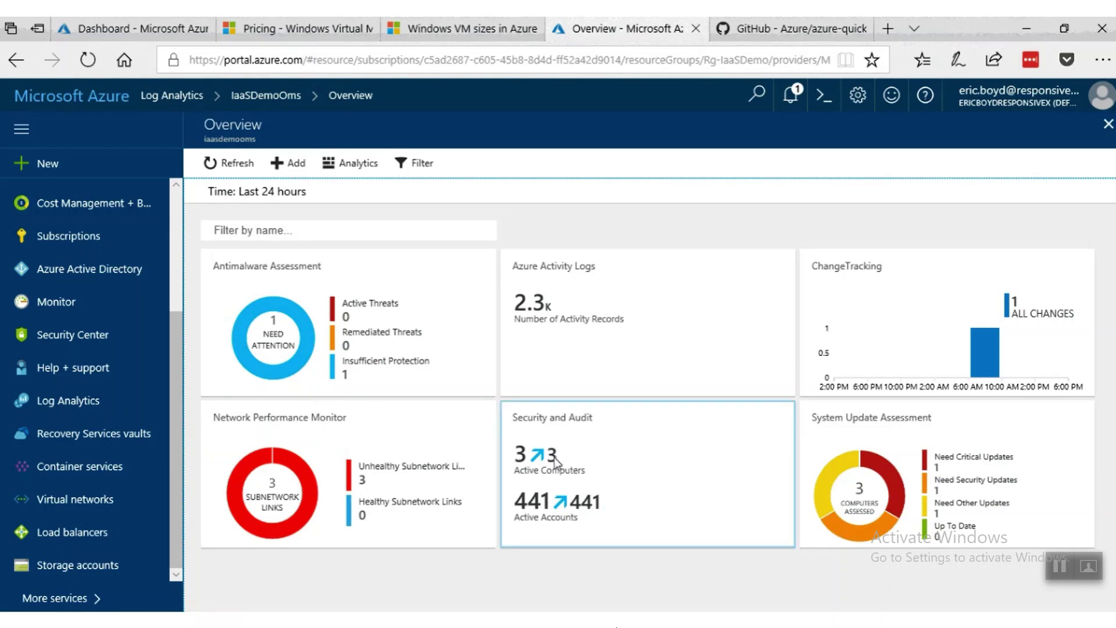
Browse the Security and Audit solution, then close it and the solutions overview.
left_click(618, 463)
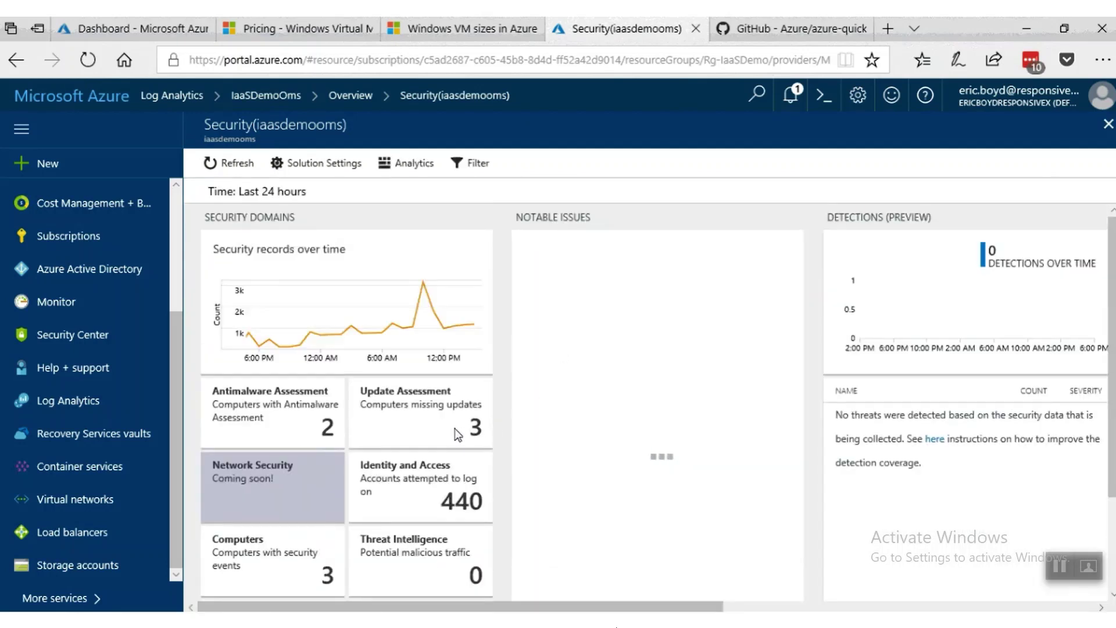
scroll(539, 414, "down", 3)
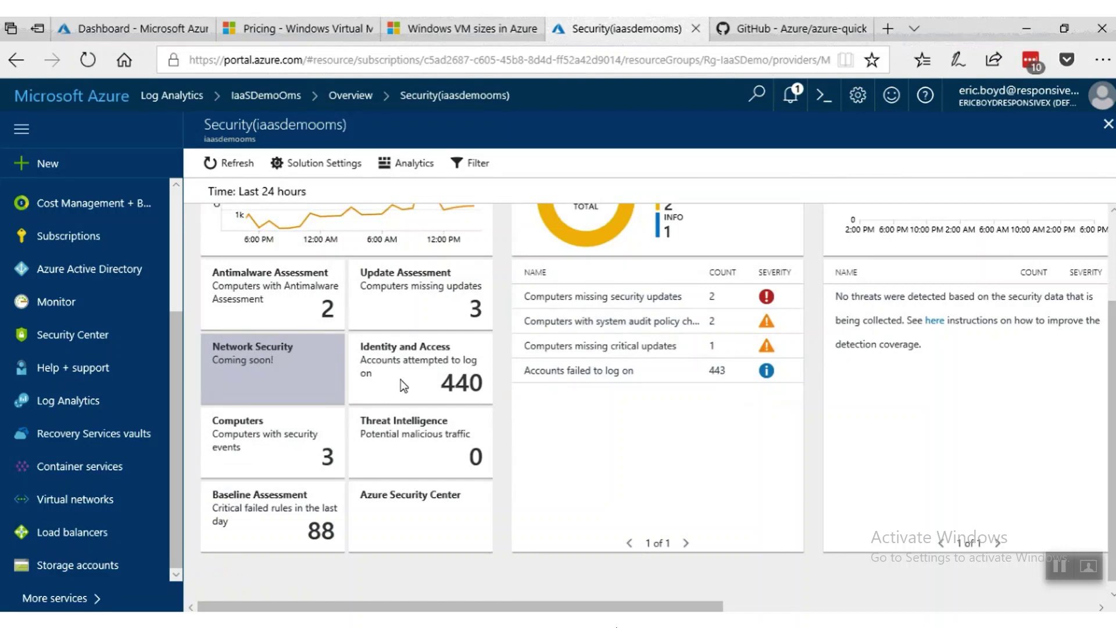
scroll(400, 379, "up", 3)
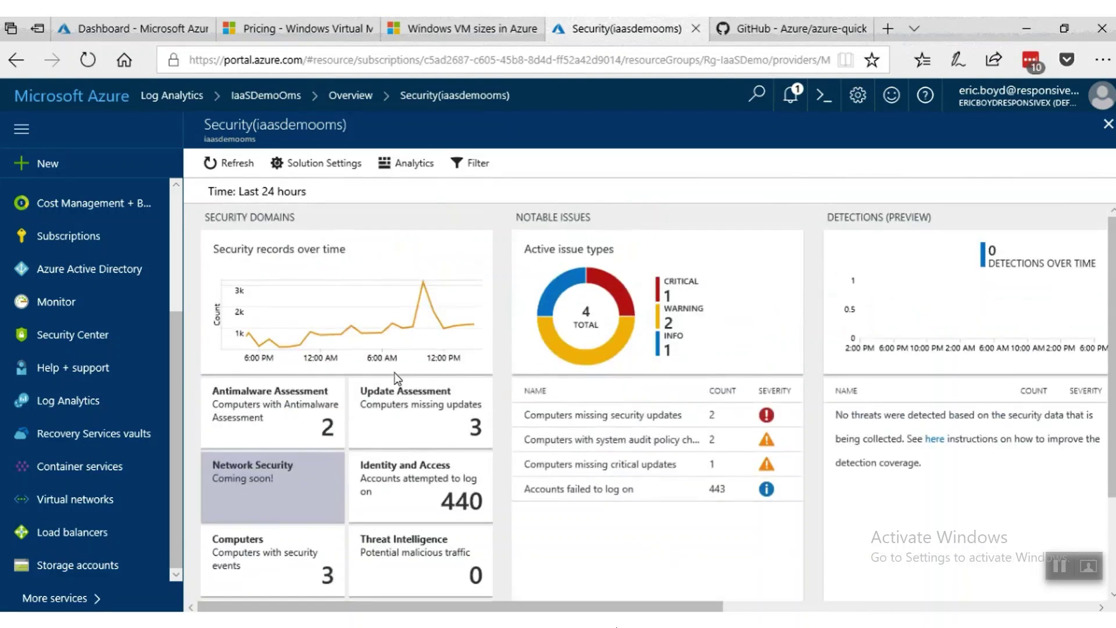
left_click(1107, 124)
left_click(1108, 124)
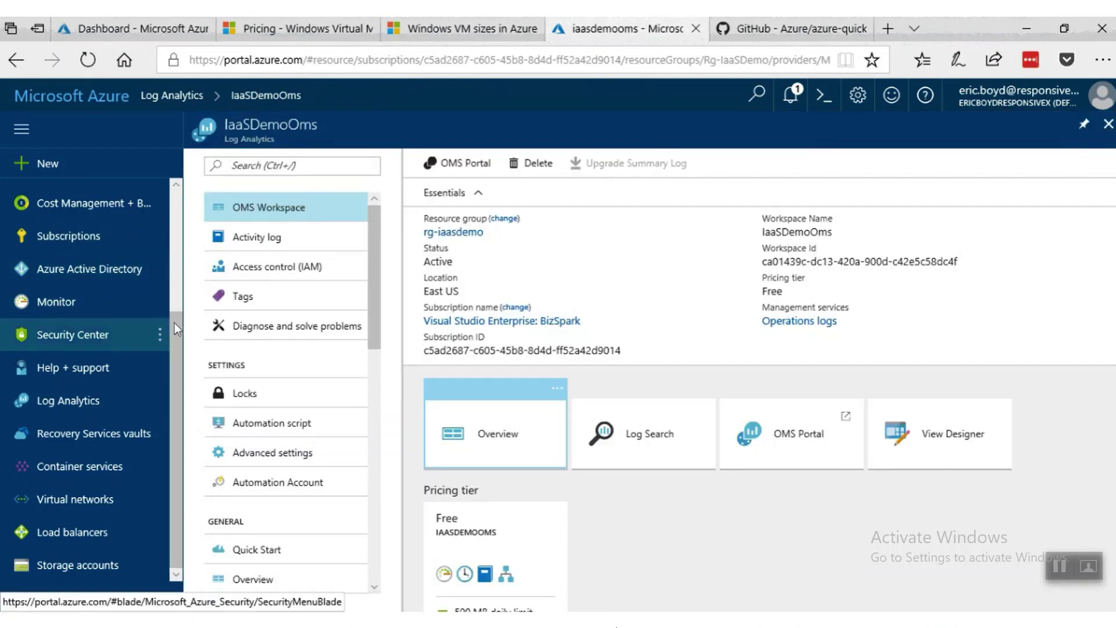
List all users of the directory under Azure Active Directory's Users and groups.
left_click(91, 273)
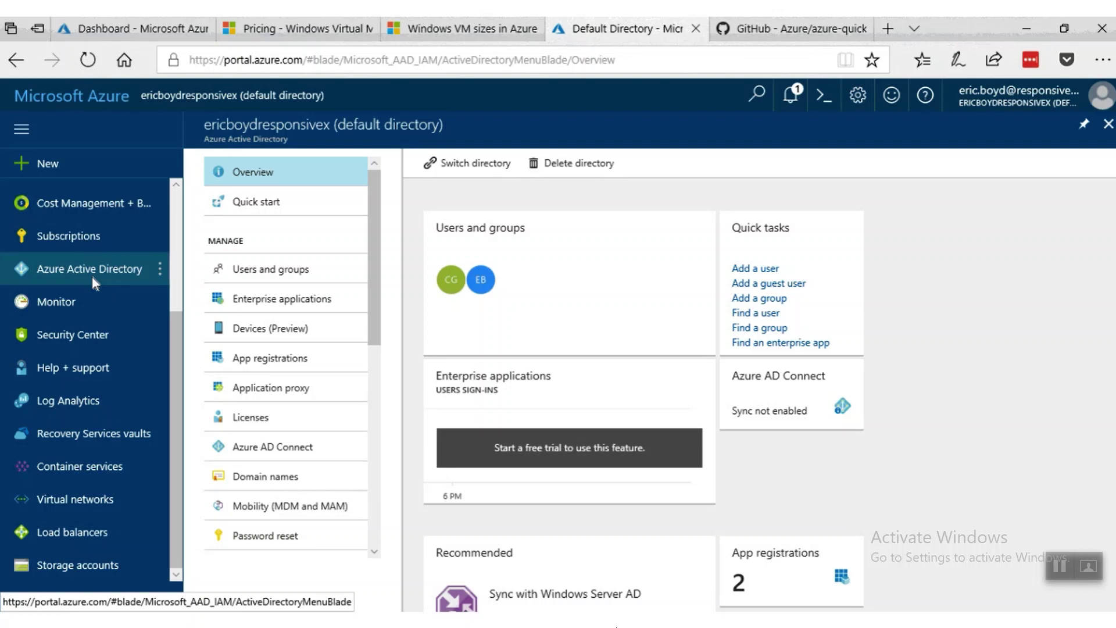
left_click(241, 270)
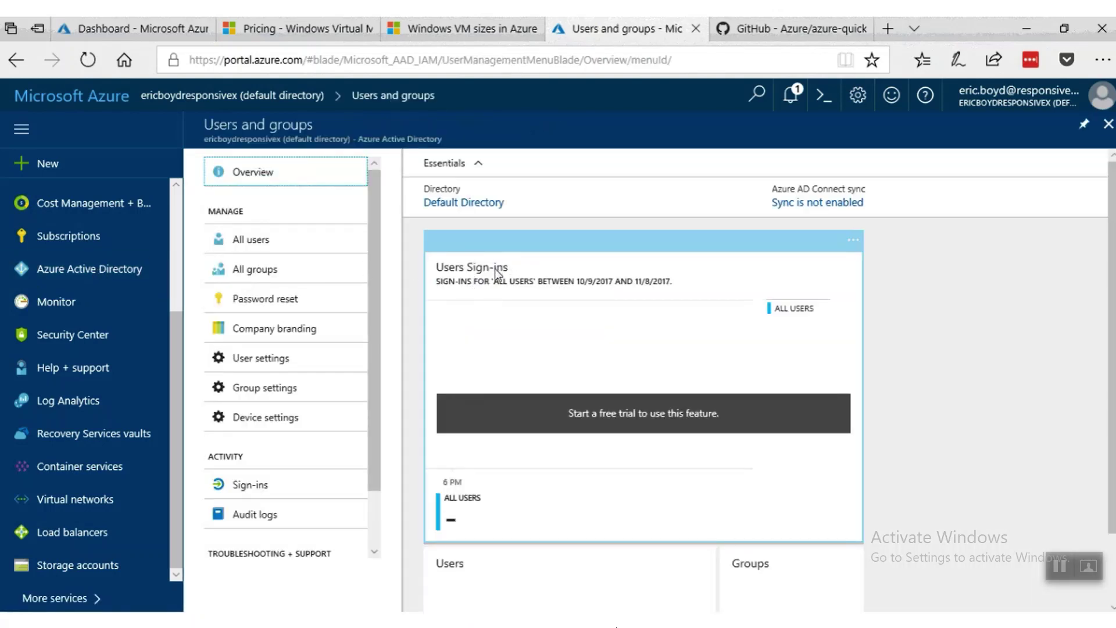
scroll(494, 268, "down", 2)
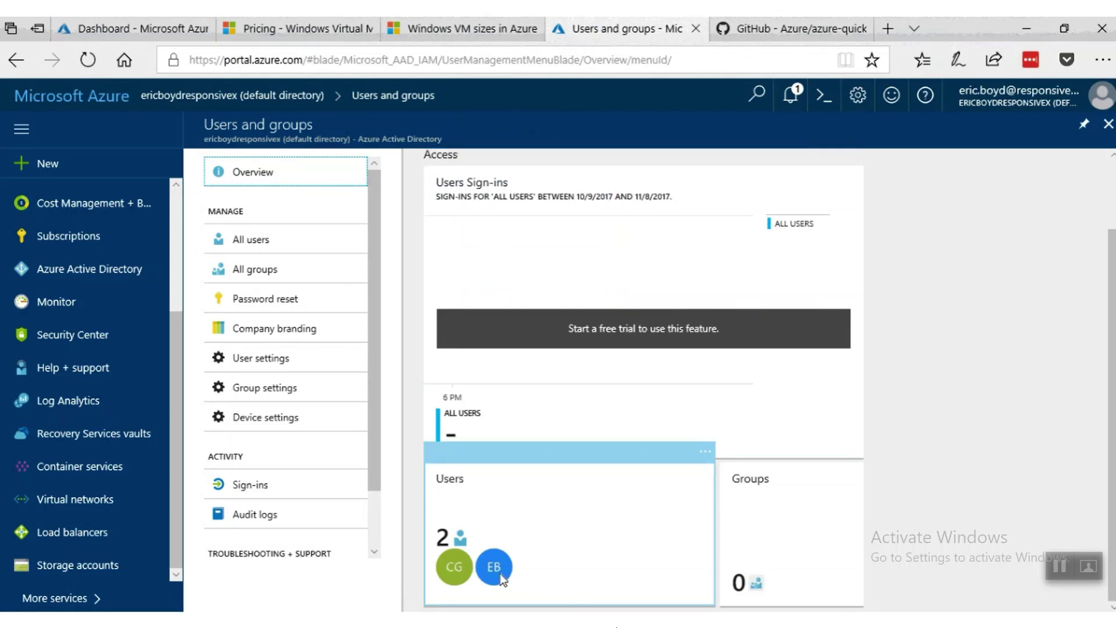
left_click(278, 247)
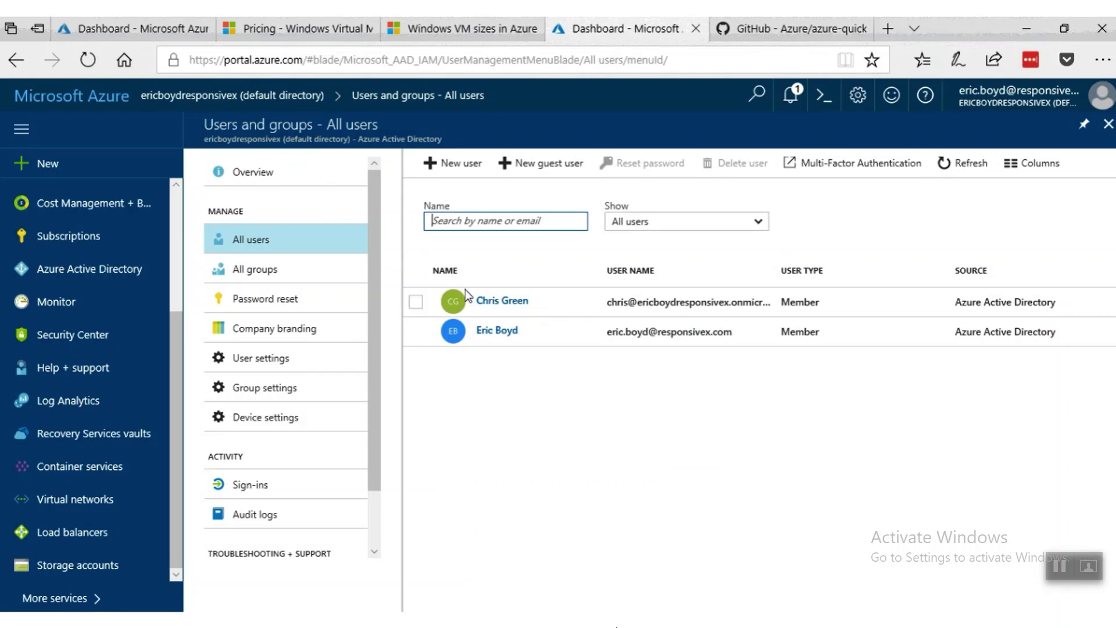
Look over the first user's account details, then close the blades back to the Dashboard.
left_click(483, 301)
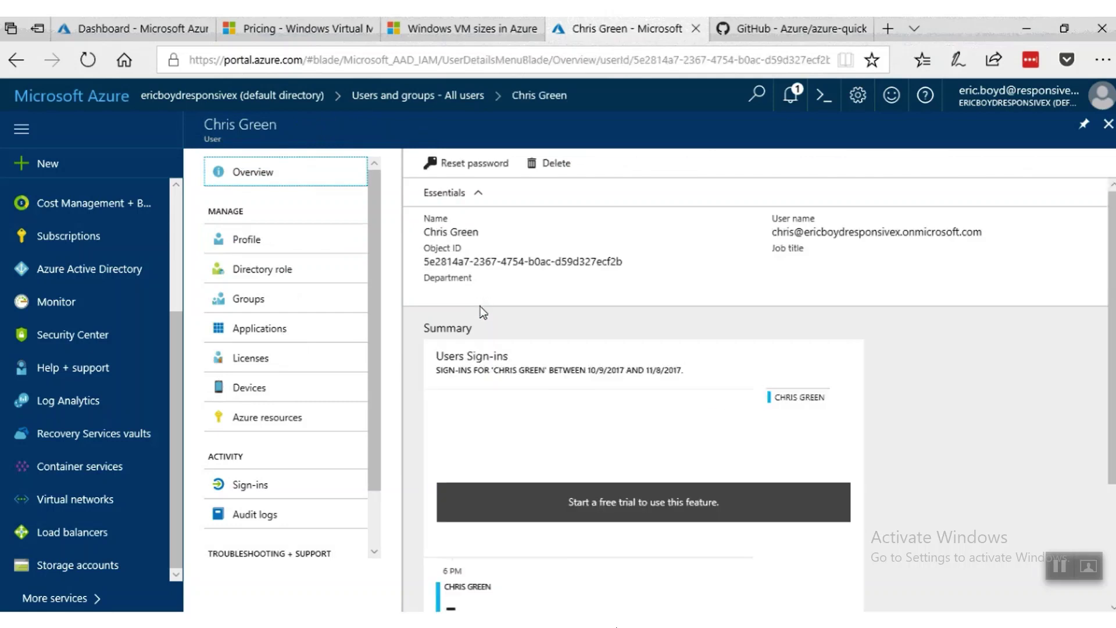
scroll(481, 327, "down", 3)
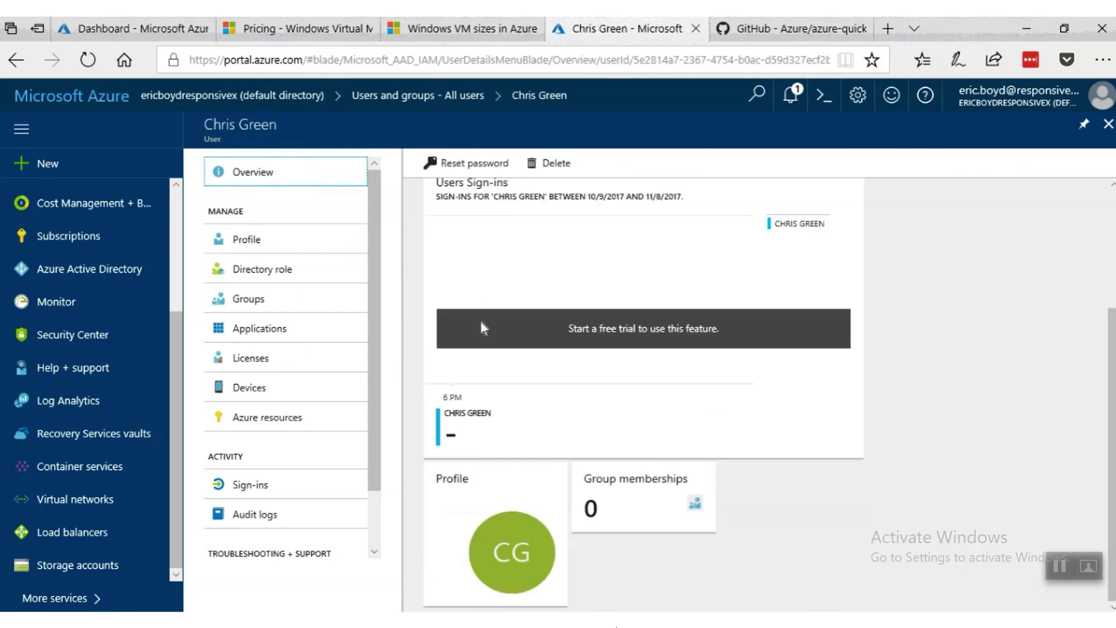
scroll(480, 328, "up", 3)
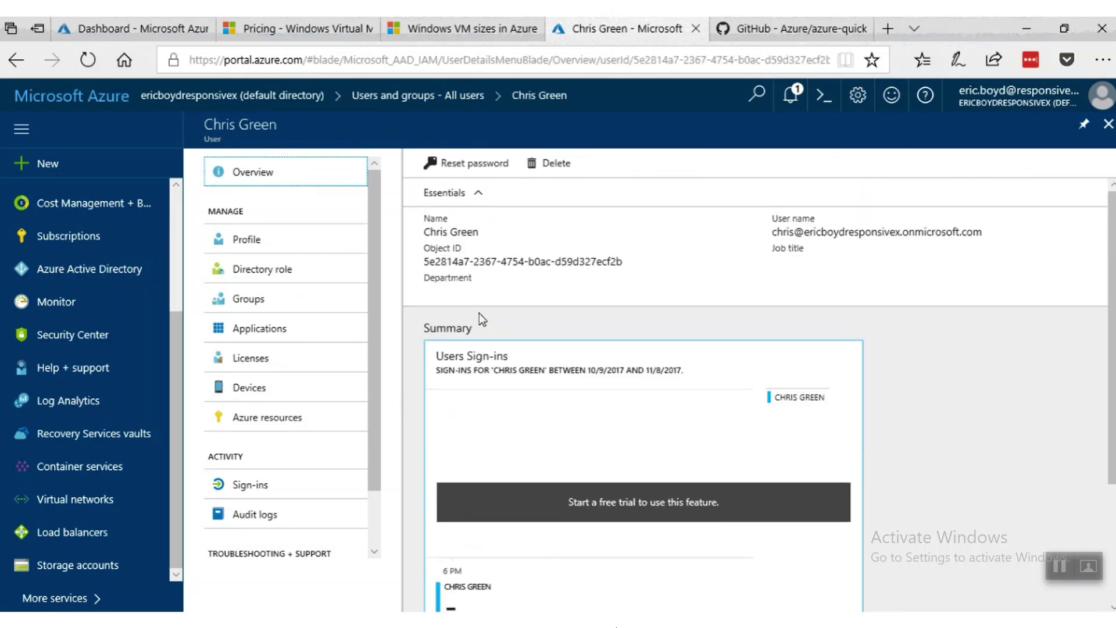
left_click(1108, 123)
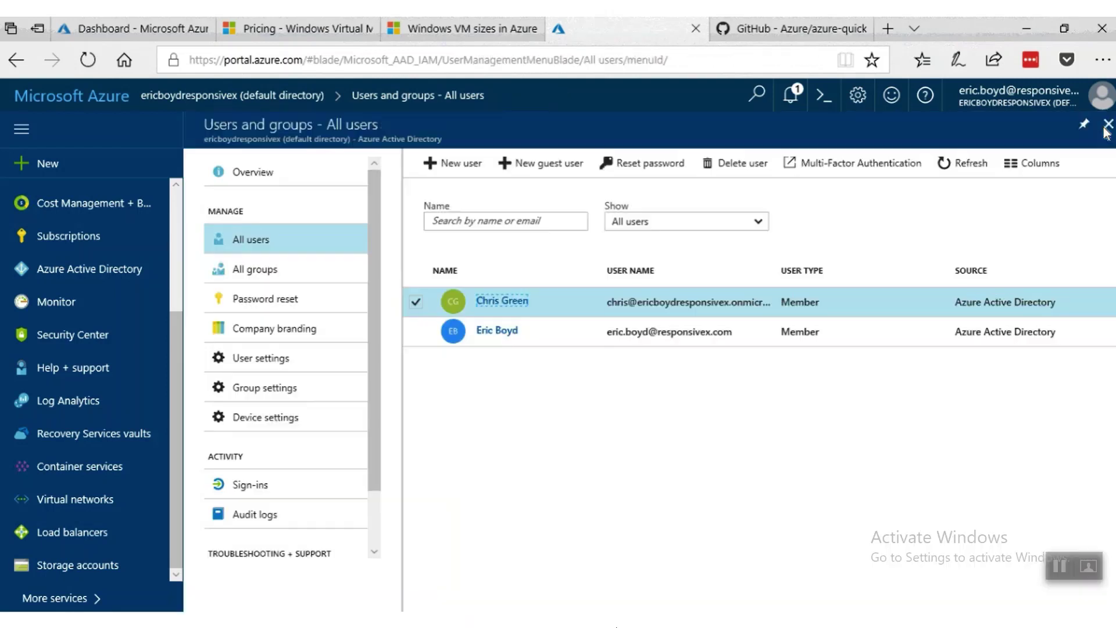
left_click(1107, 123)
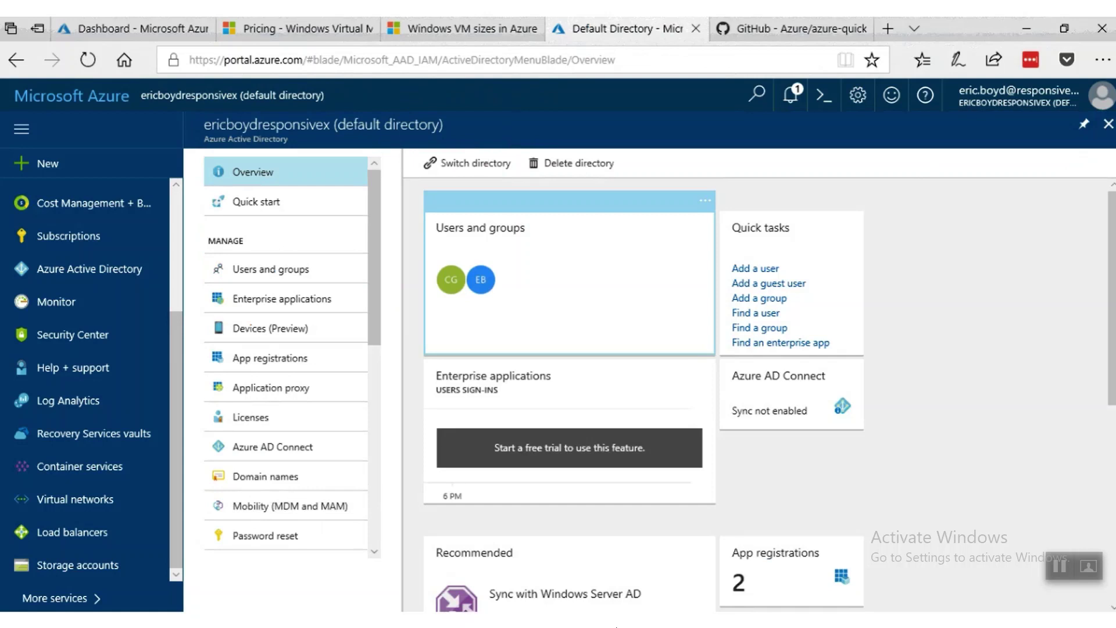
left_click(1108, 125)
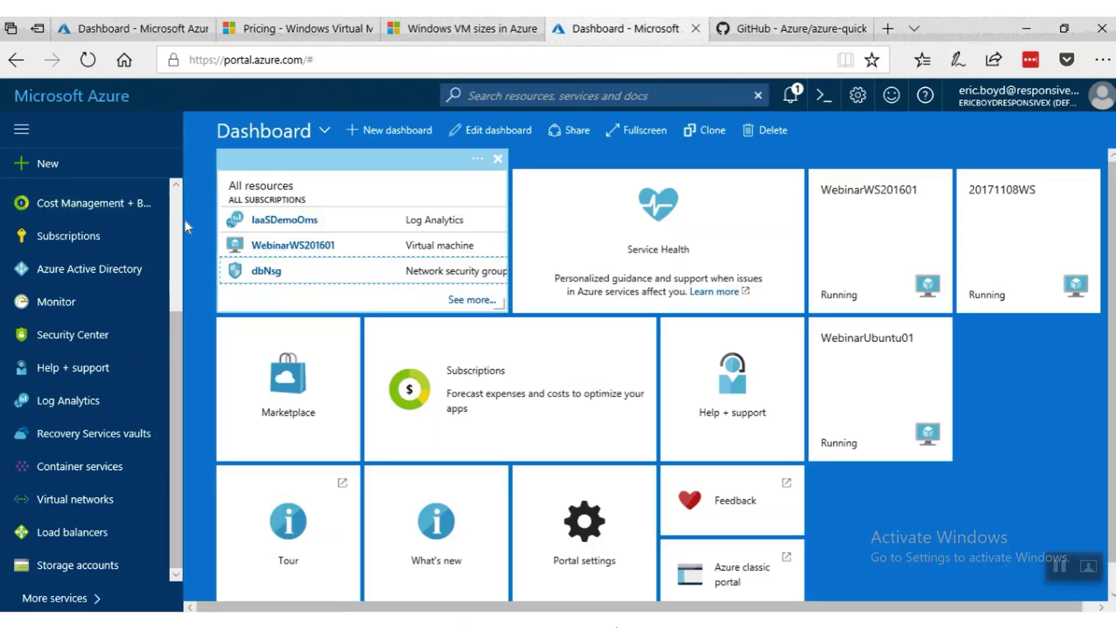
Browse the resource groups, briefly check Rg-IaaSDemo, then scroll Rg-IaaSWebinar's 14 resources.
scroll(178, 213, "up", 3)
left_click(123, 226)
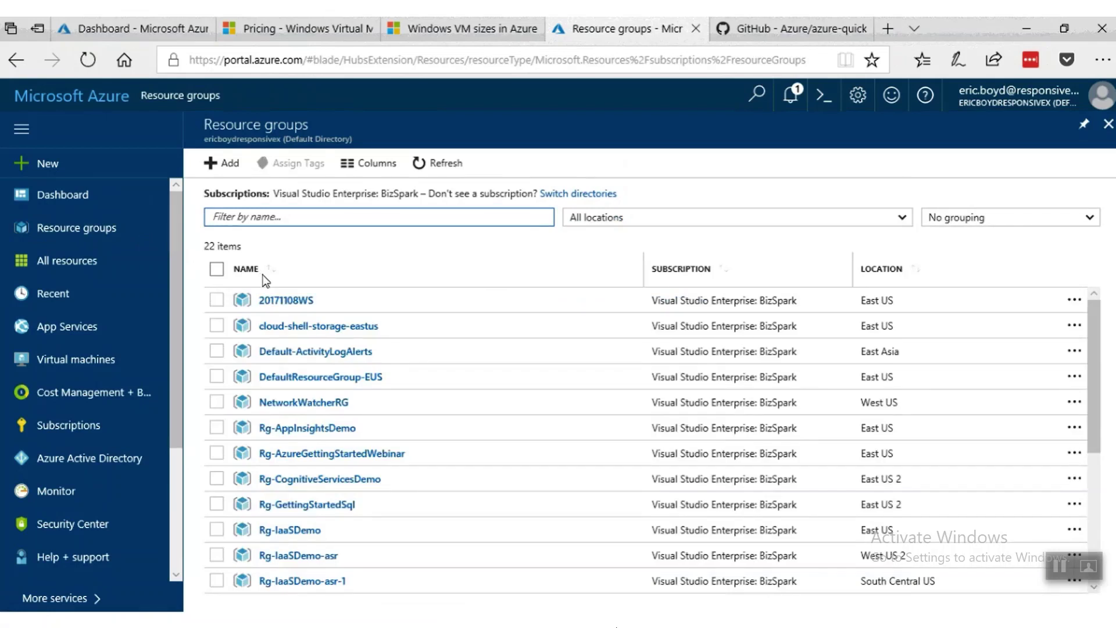
scroll(435, 396, "down", 3)
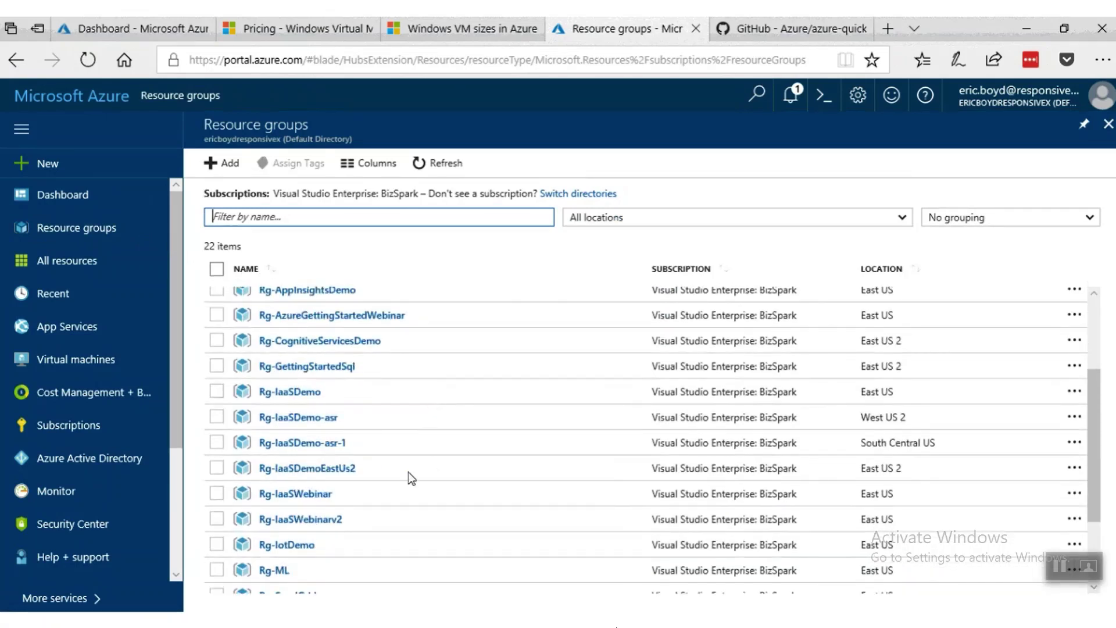
left_click(290, 392)
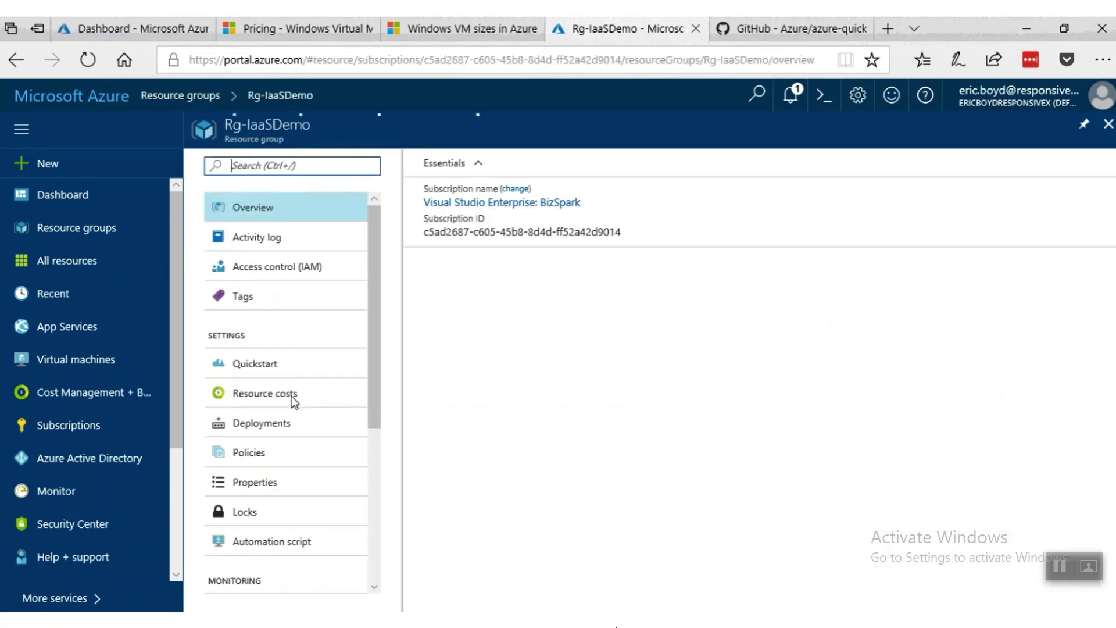
left_click(200, 94)
scroll(393, 459, "down", 3)
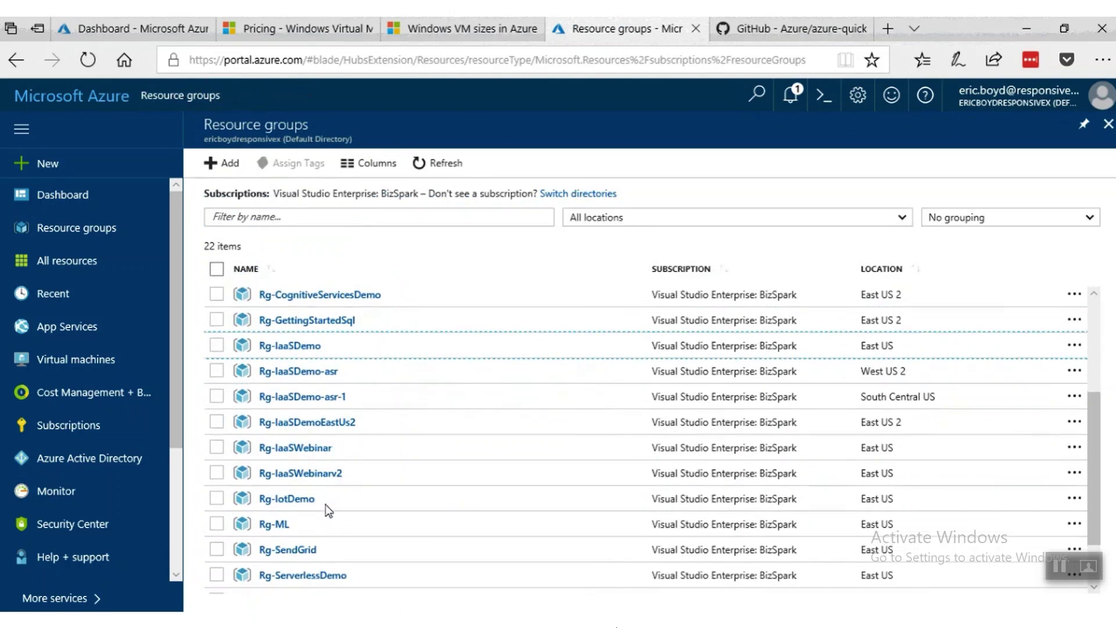
left_click(305, 454)
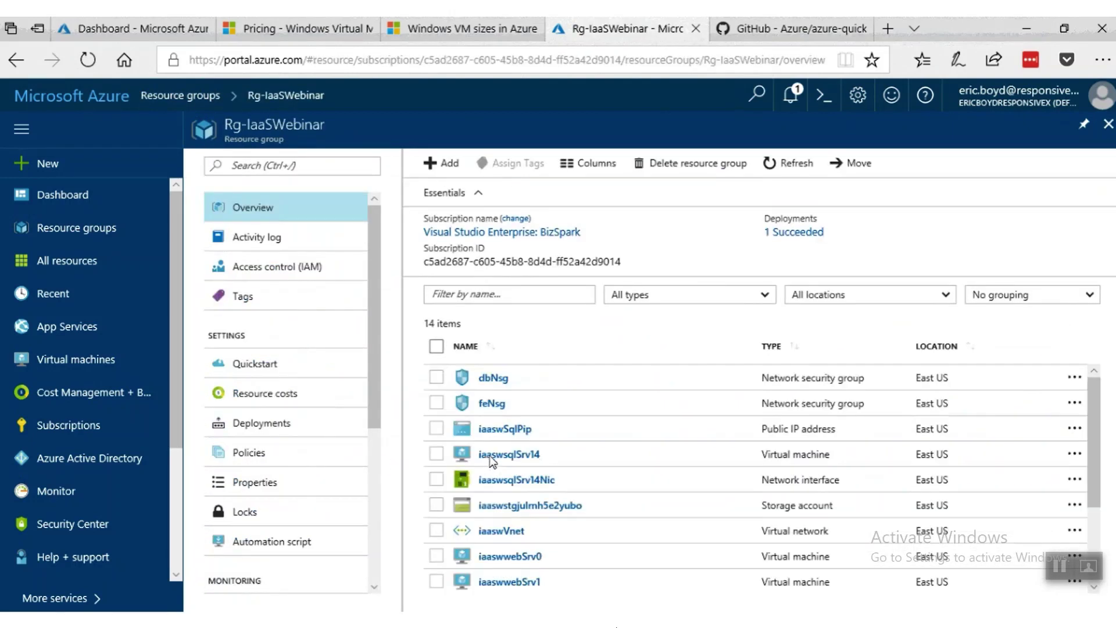
scroll(546, 427, "down", 3)
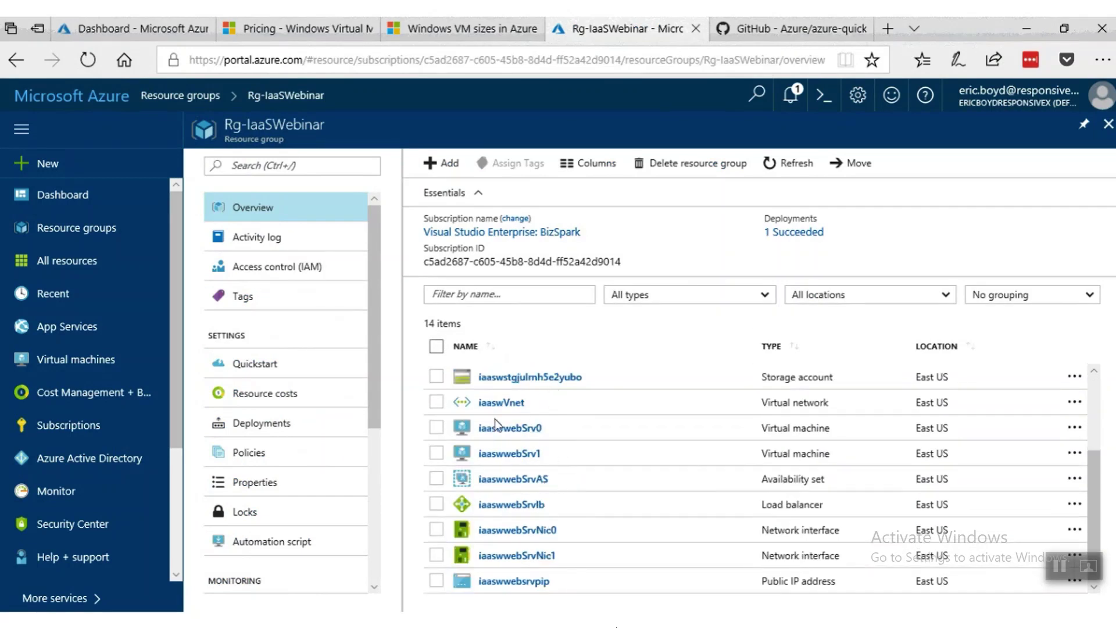
Review Rg-IaaSWebinar's 5 role assignments and browse the Add permissions roles without assigning any.
left_click(265, 269)
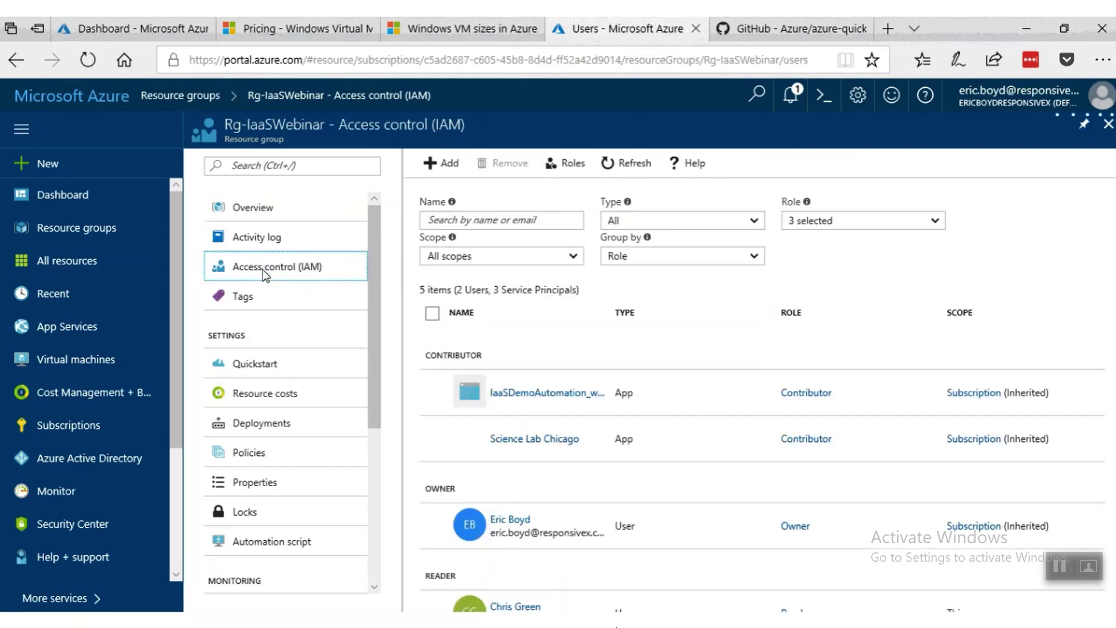
scroll(606, 523, "down", 2)
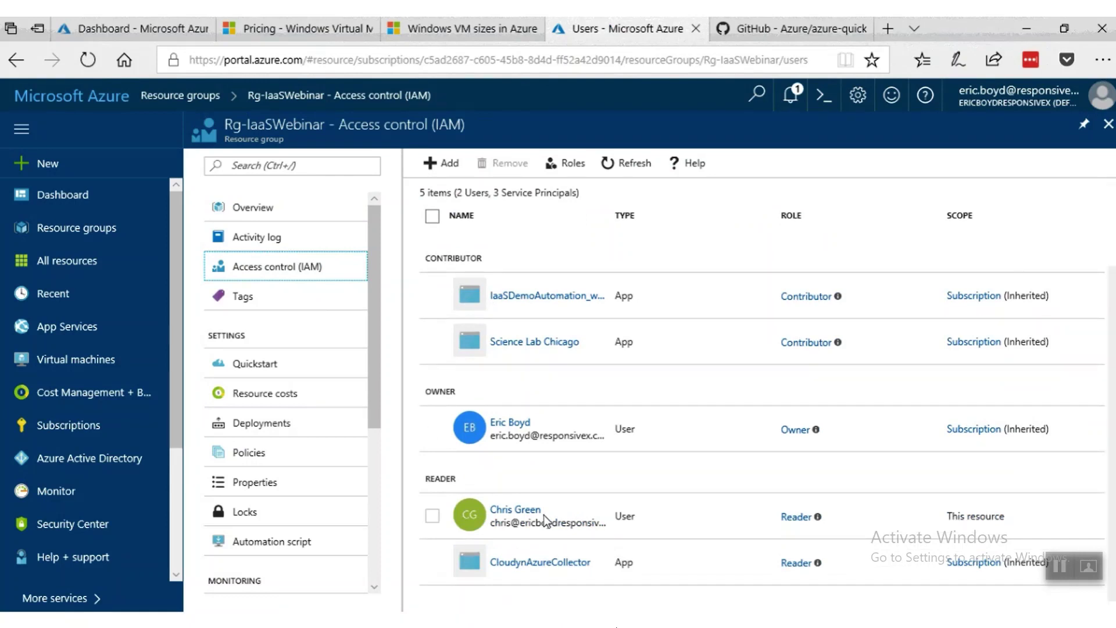
left_click(436, 172)
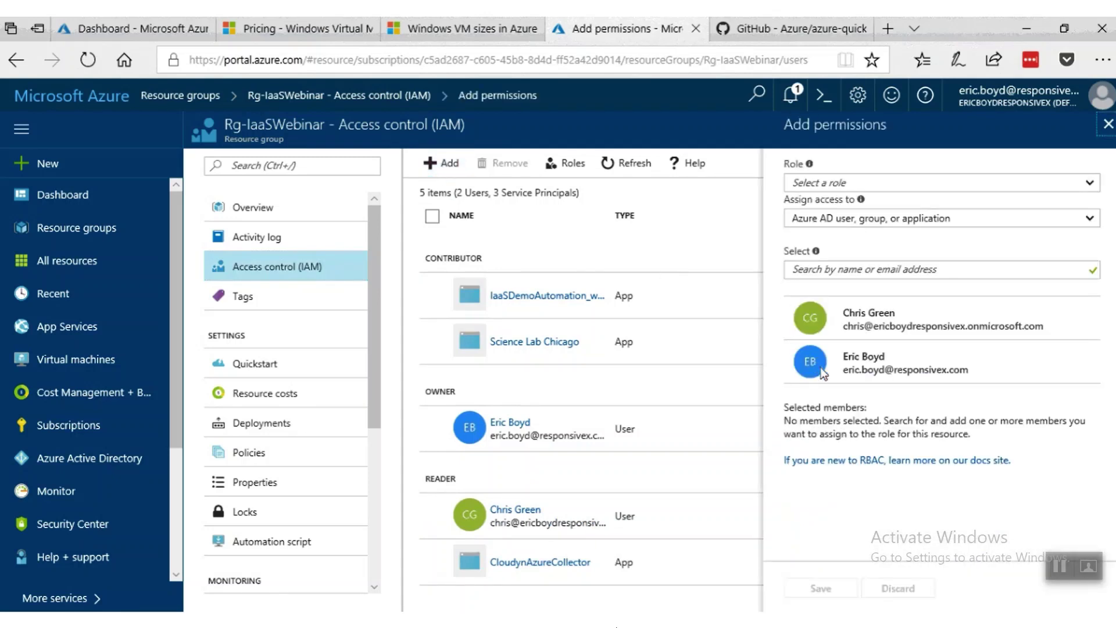
left_click(1091, 186)
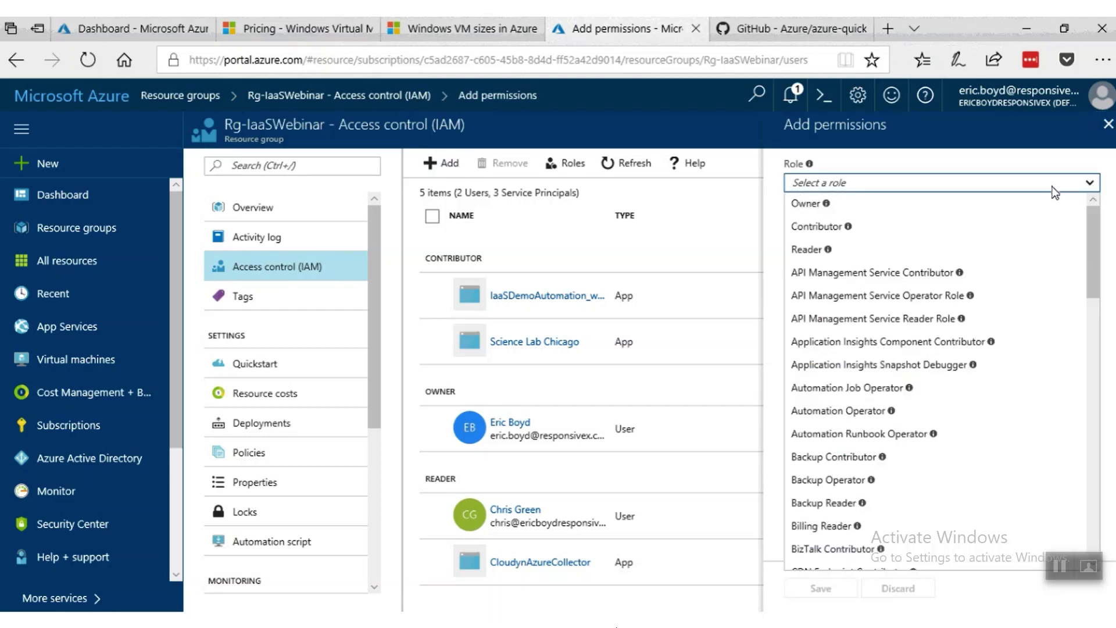
scroll(1090, 285, "down", 15)
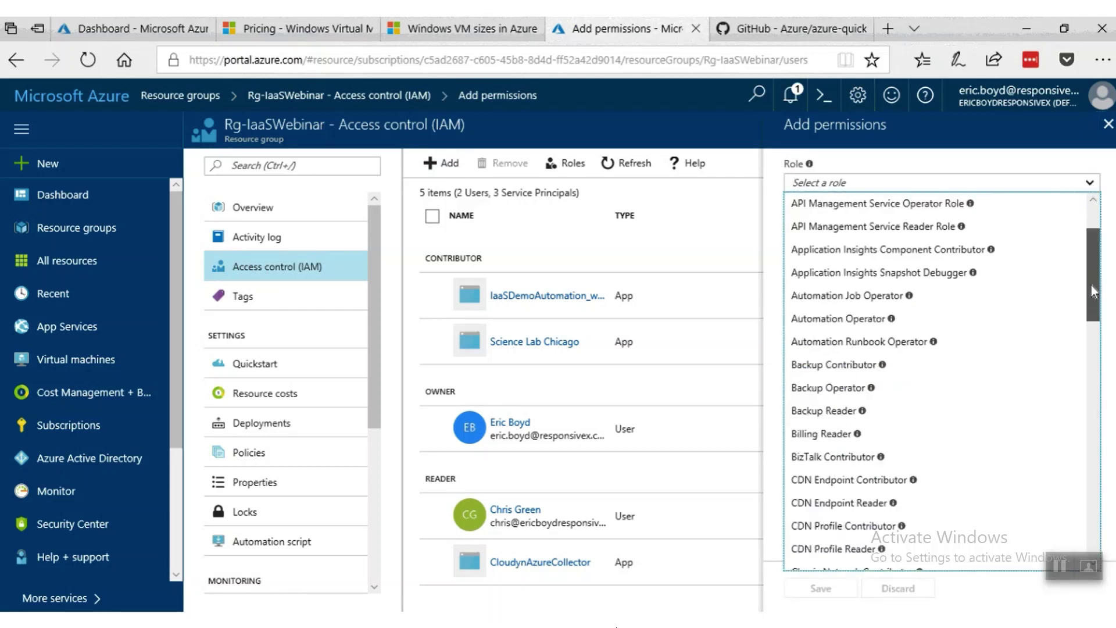
left_click_drag(1093, 512, 1096, 264)
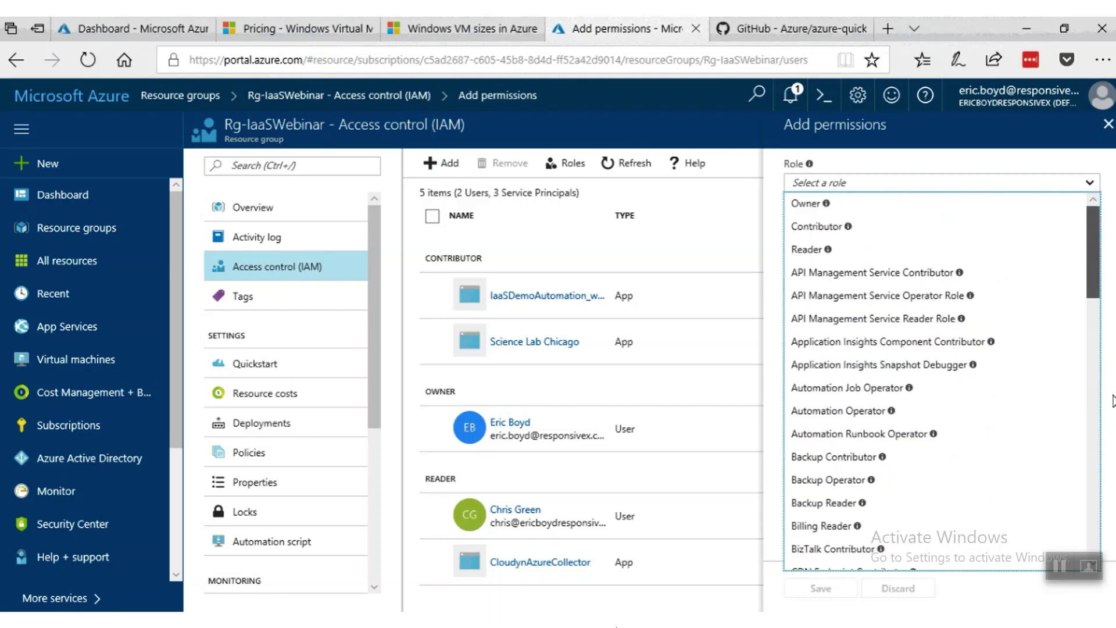
left_click(1064, 183)
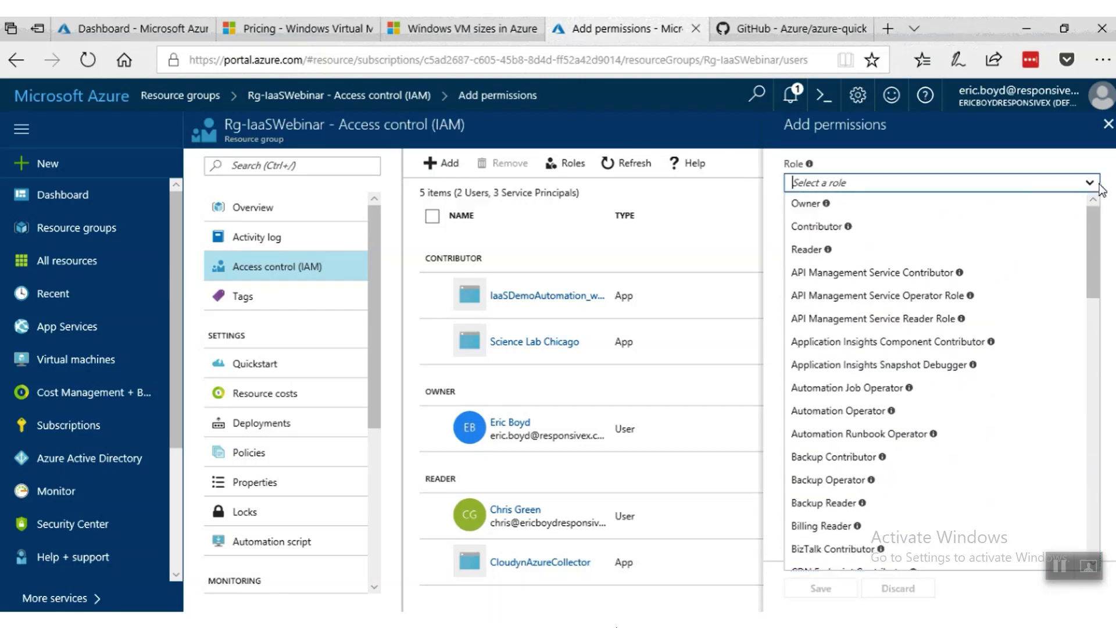
left_click(1017, 167)
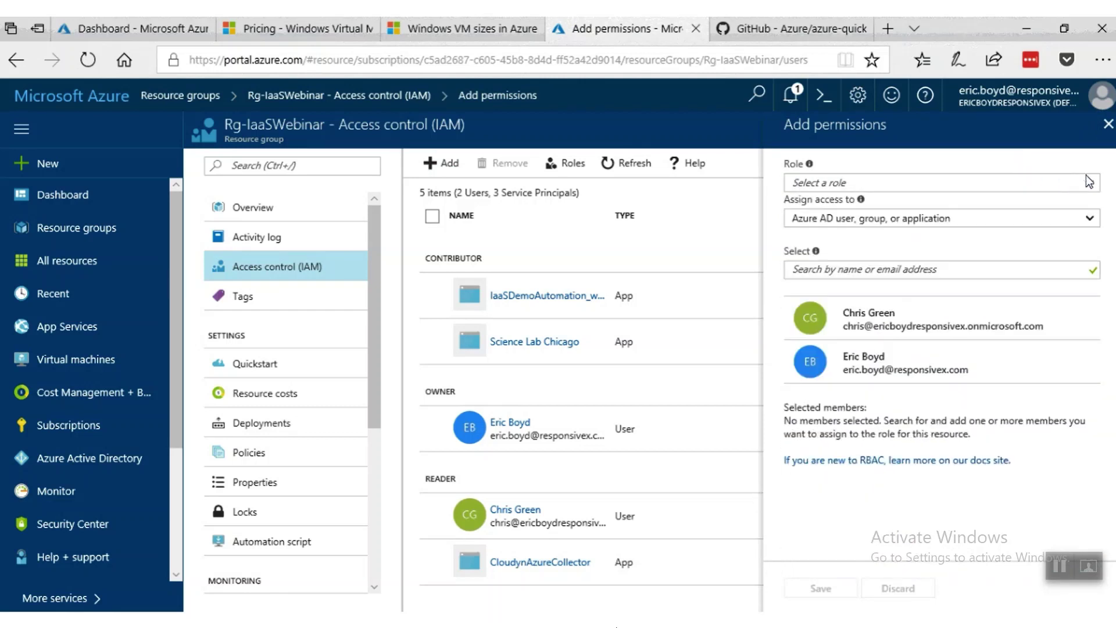
left_click(1108, 124)
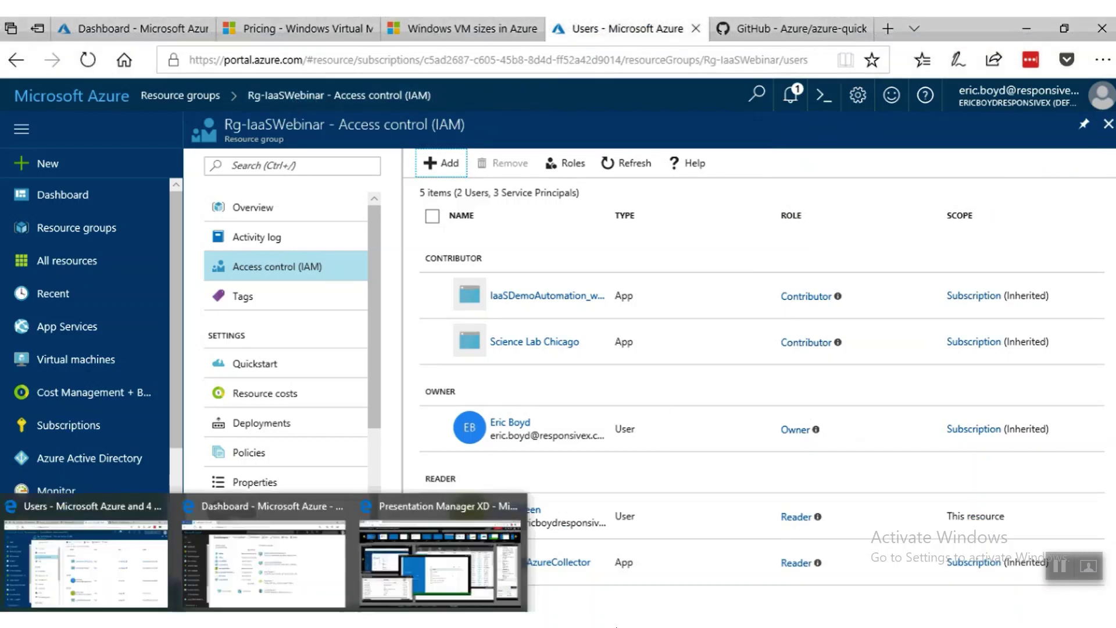
Switch to the Reader user's InPrivate window and check which account is signed in.
left_click(312, 514)
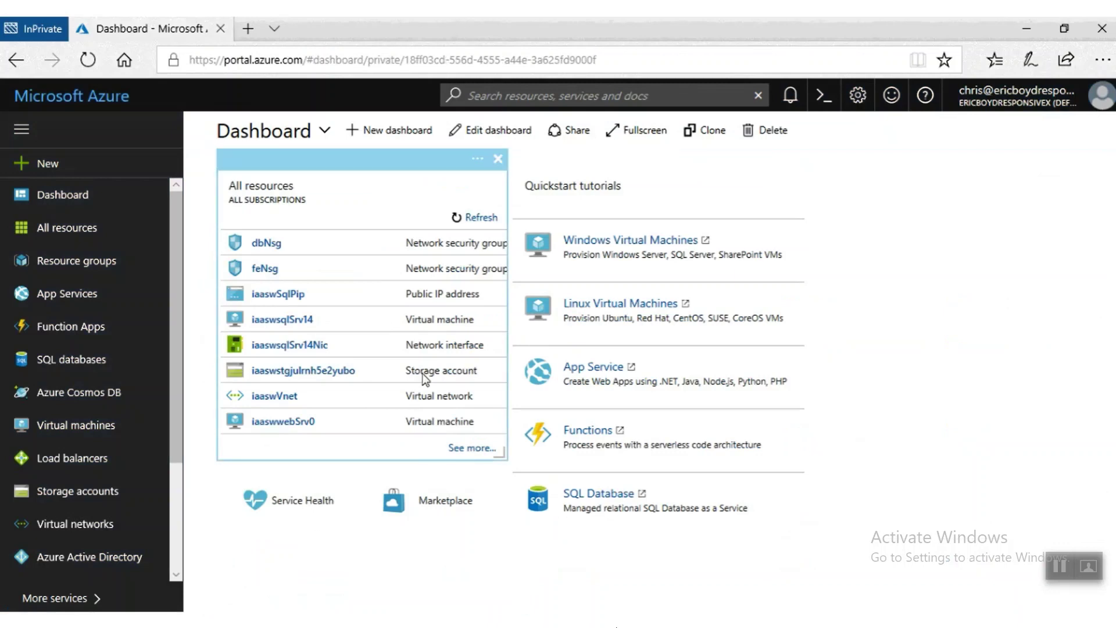
left_click(989, 100)
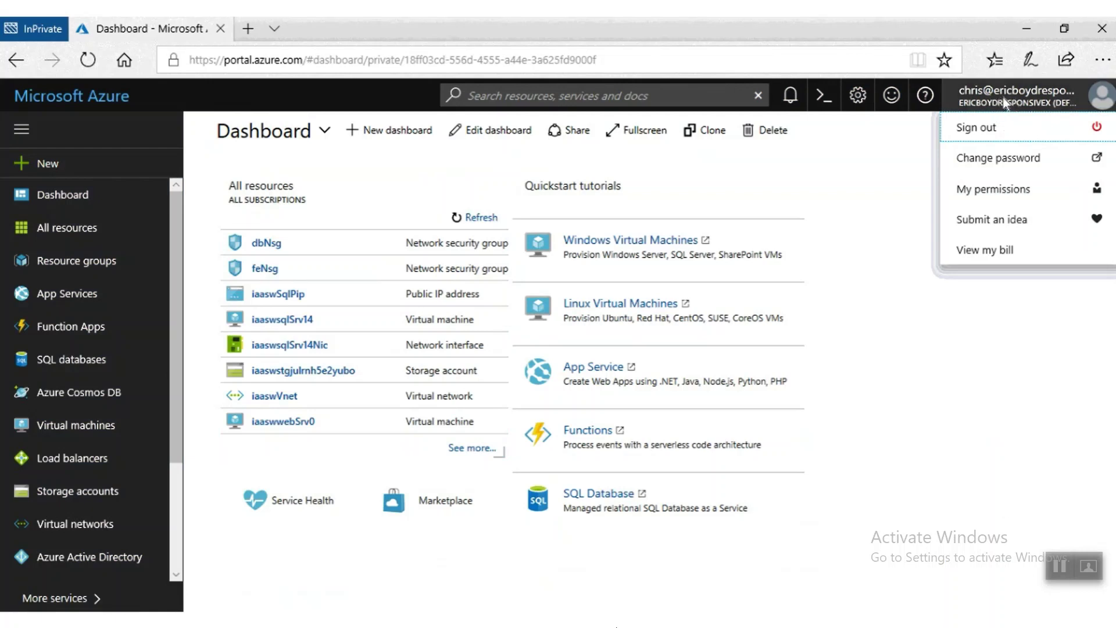
left_click(895, 161)
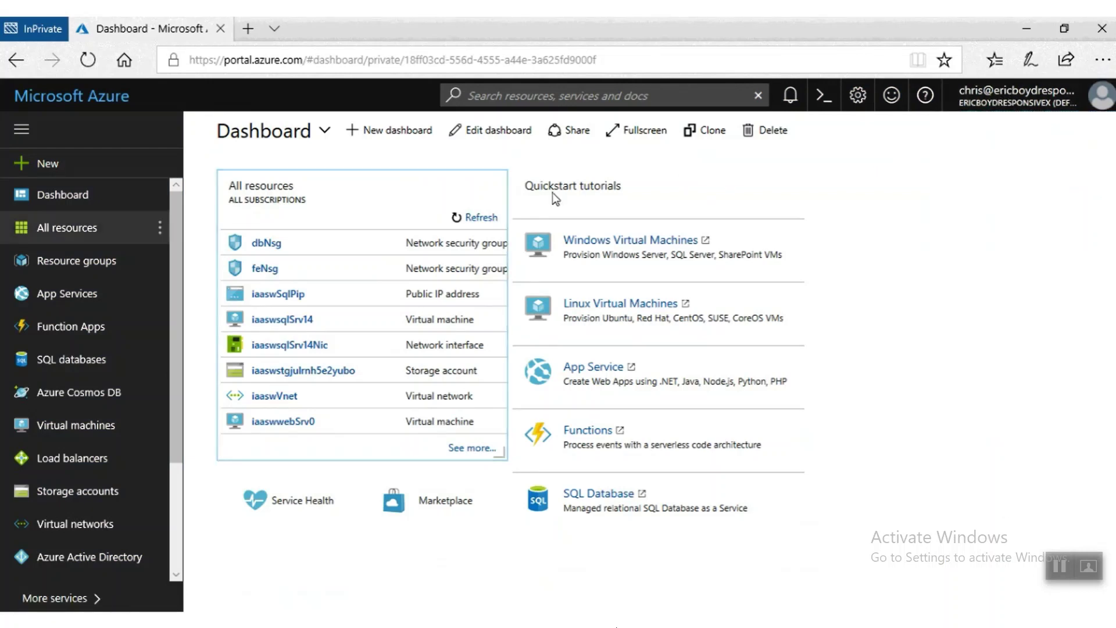
Open Rg-IaaSWebinar, the only resource group the Reader user can see.
left_click(28, 223)
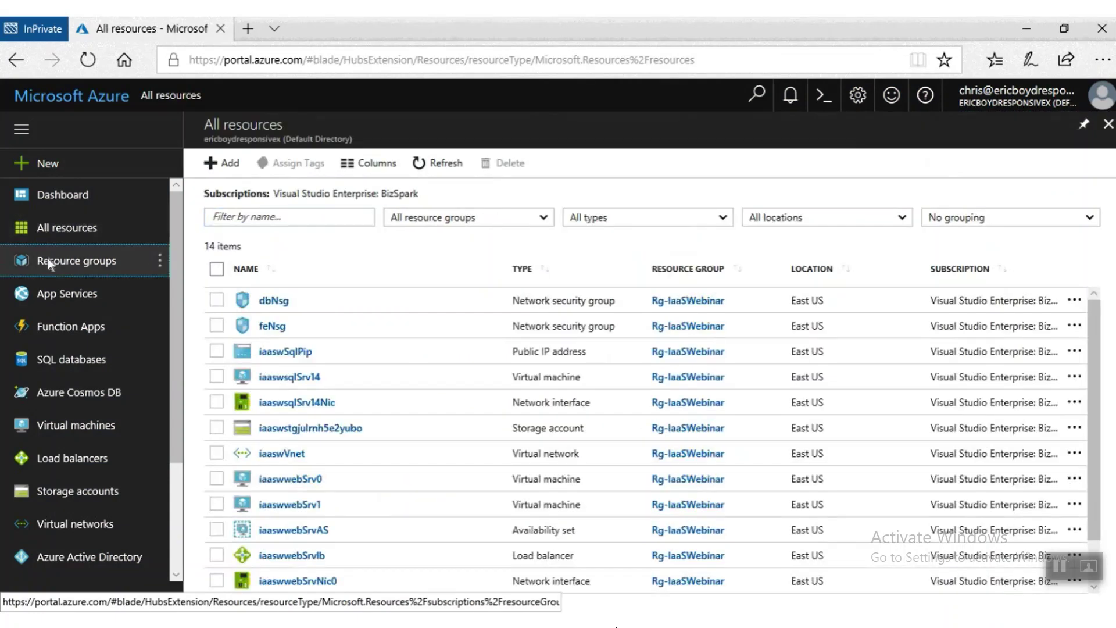
left_click(53, 265)
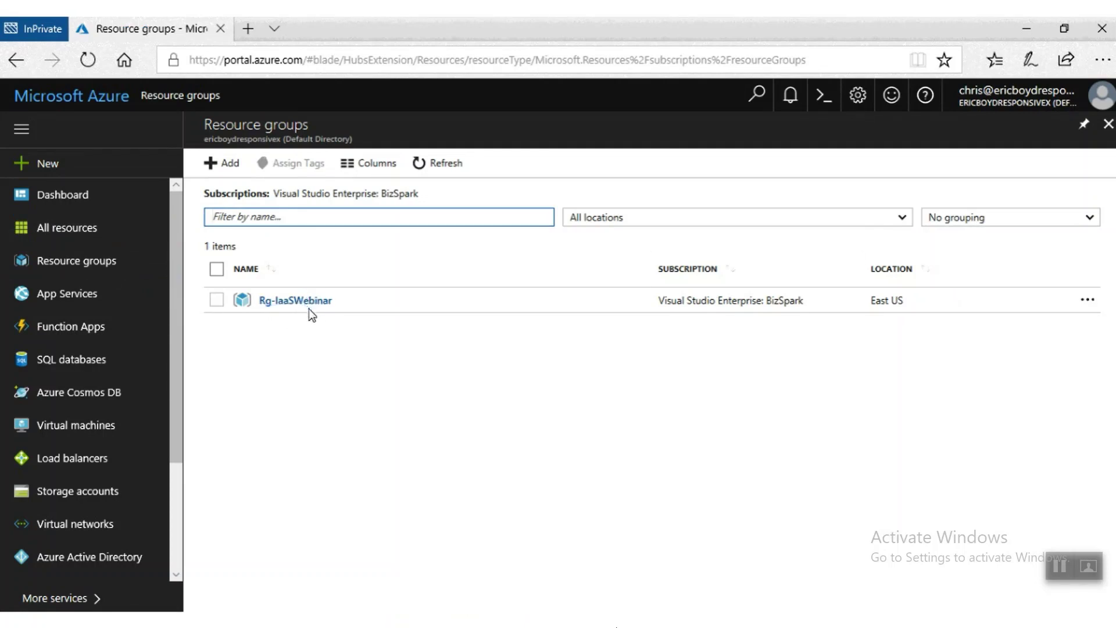
left_click(313, 308)
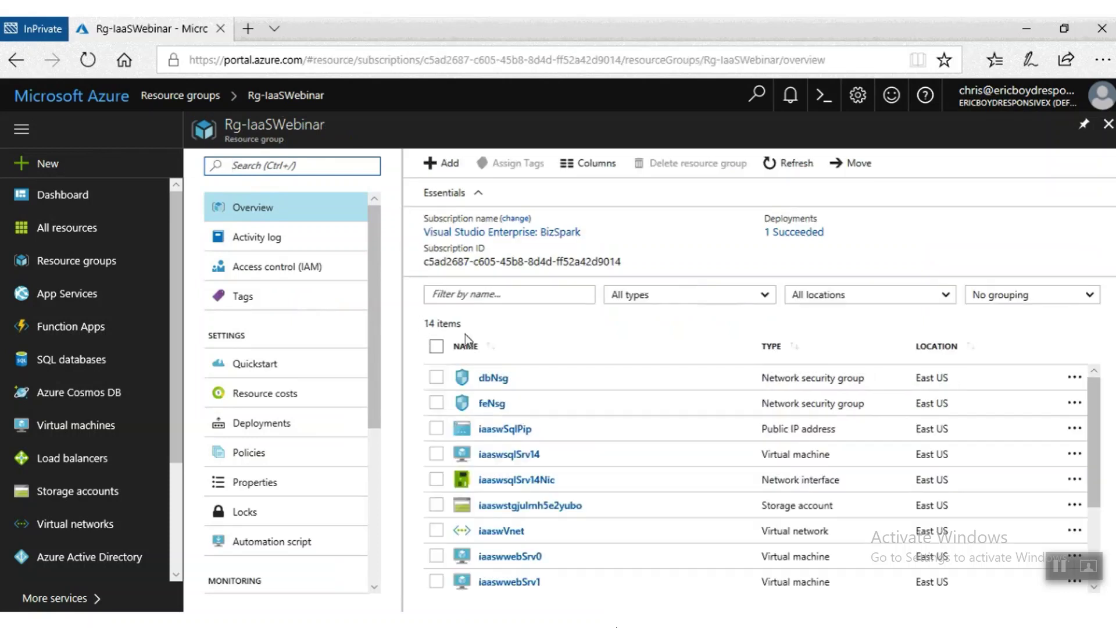
scroll(560, 387, "down", 2)
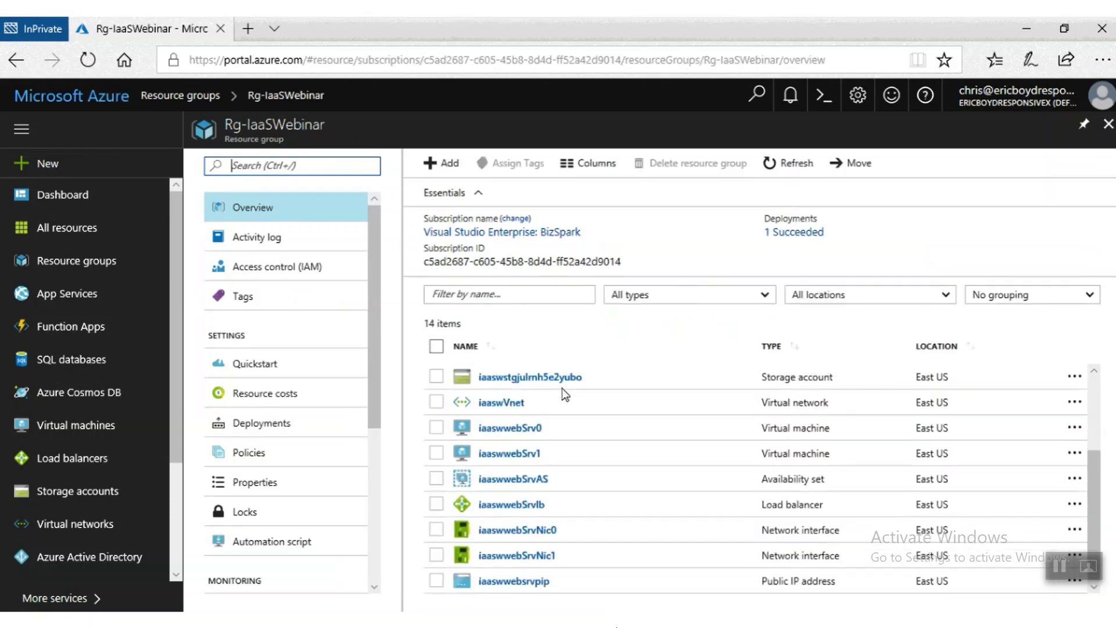
left_click(526, 432)
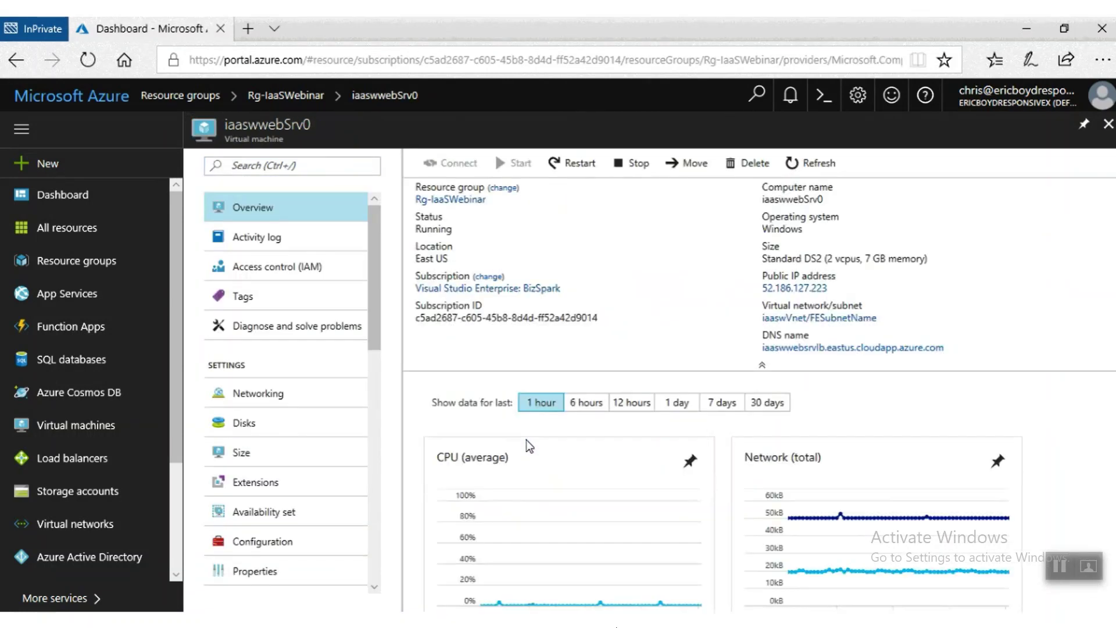
scroll(526, 445, "down", 5)
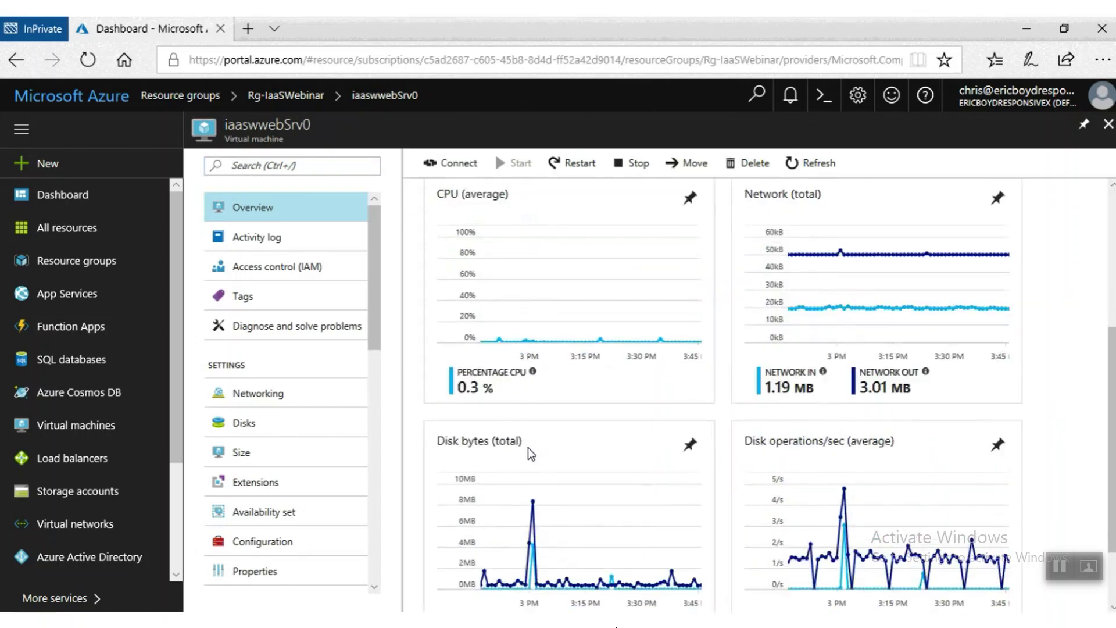
scroll(538, 436, "up", 5)
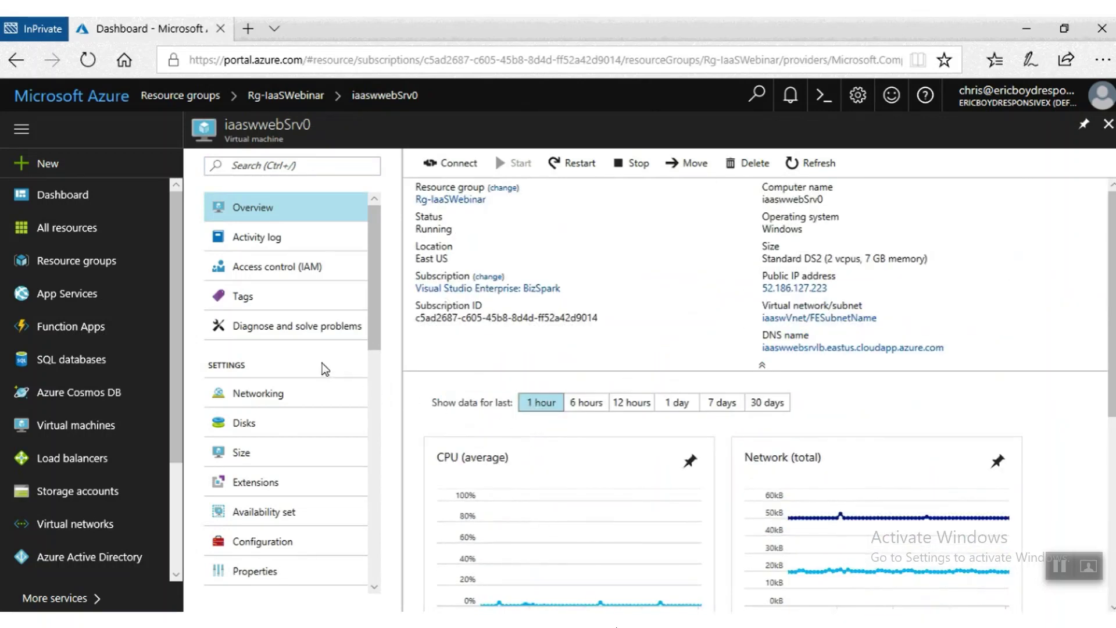
left_click(1108, 124)
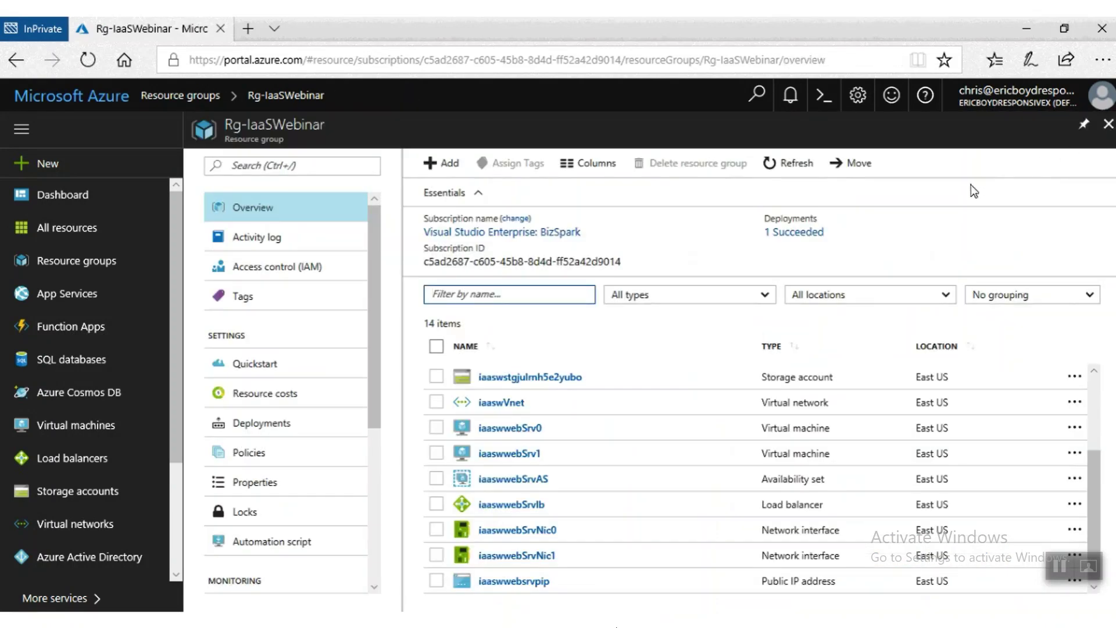
left_click(433, 165)
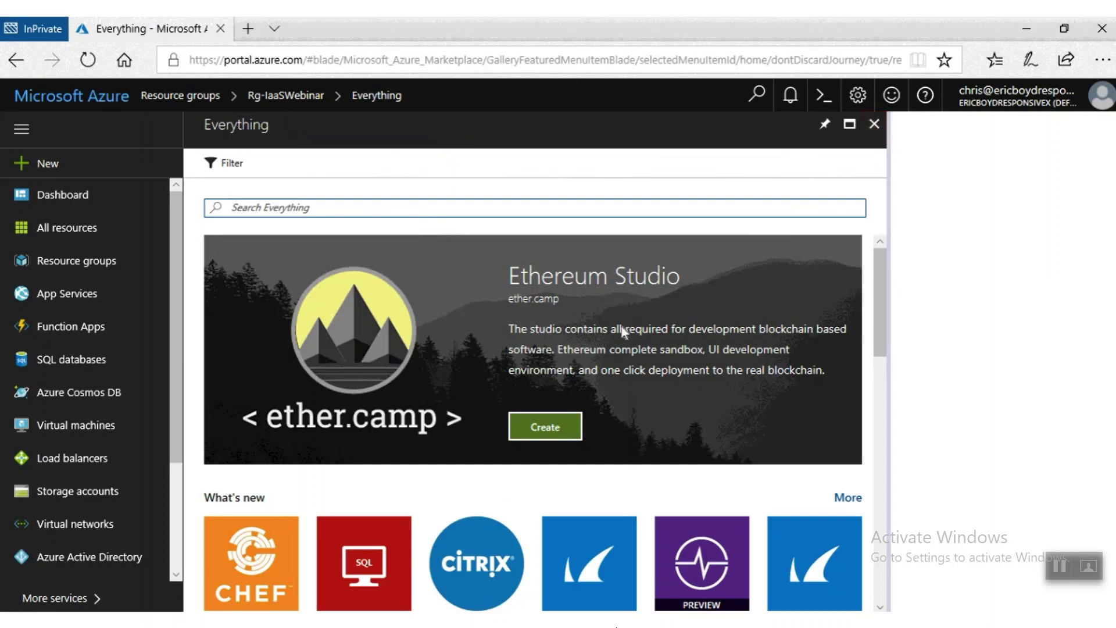
left_click(874, 124)
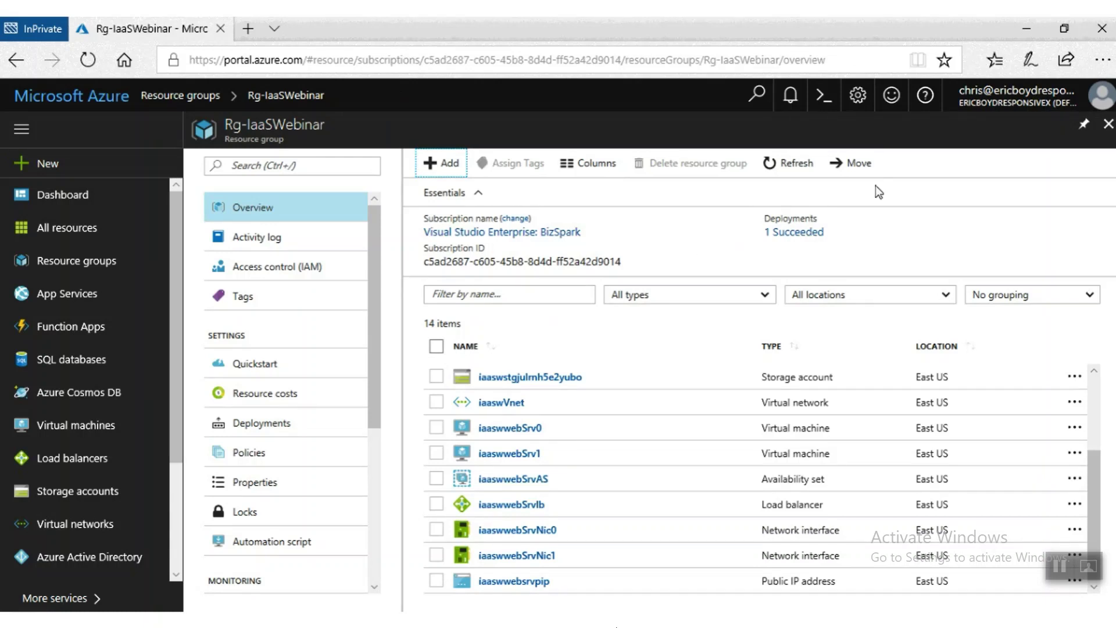
Return to the Reader's Resource groups list, then bring the owner's main browser window back.
left_click(1107, 124)
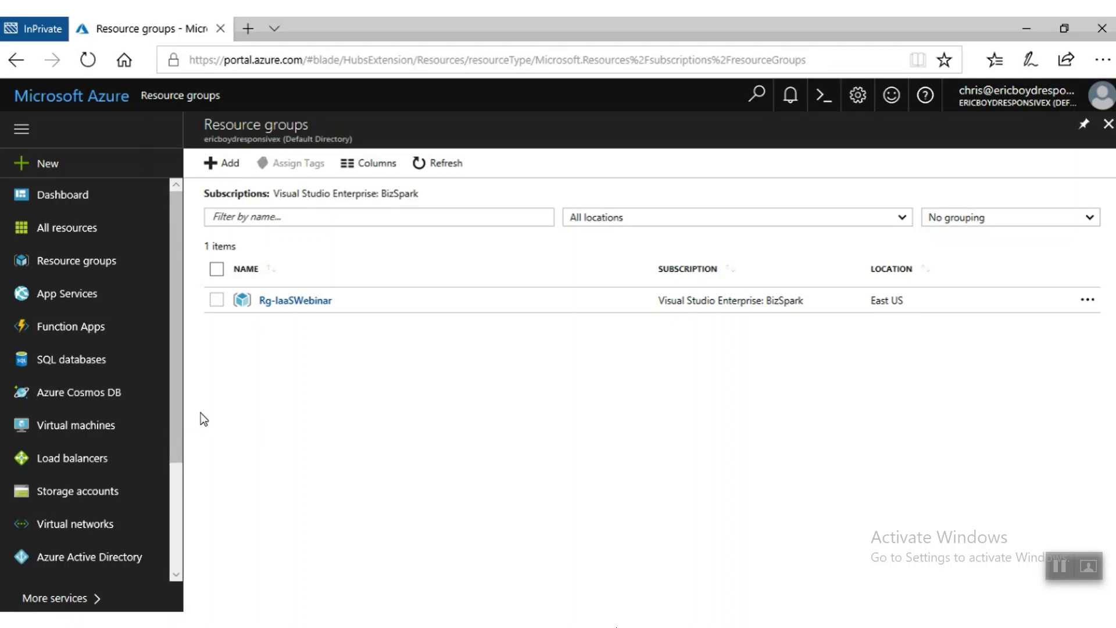
left_click_drag(177, 415, 173, 550)
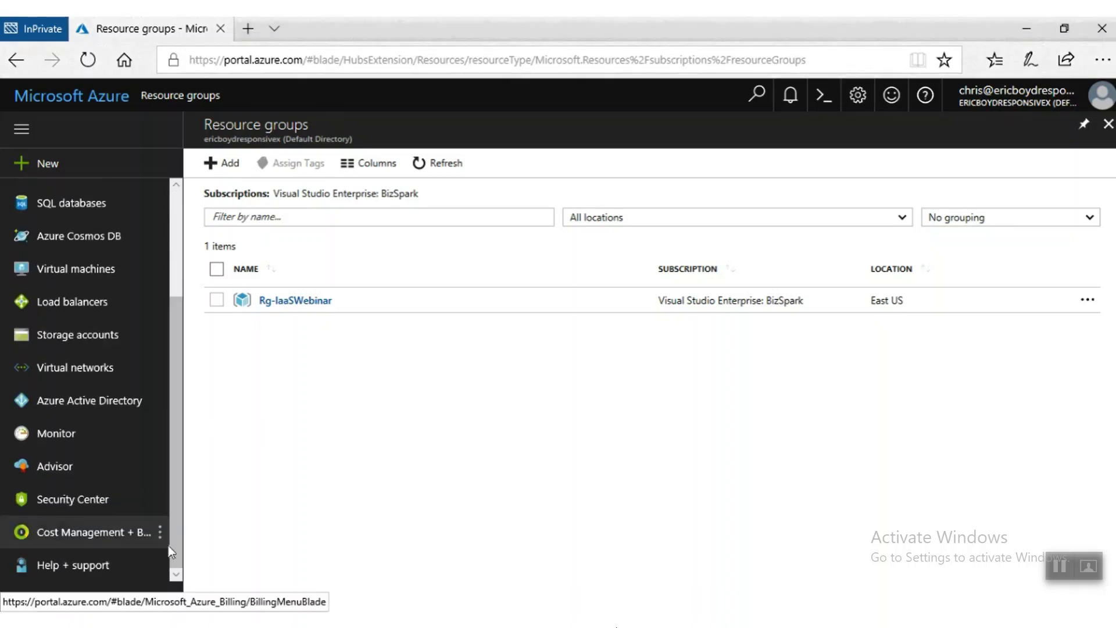
left_click_drag(178, 540, 220, 378)
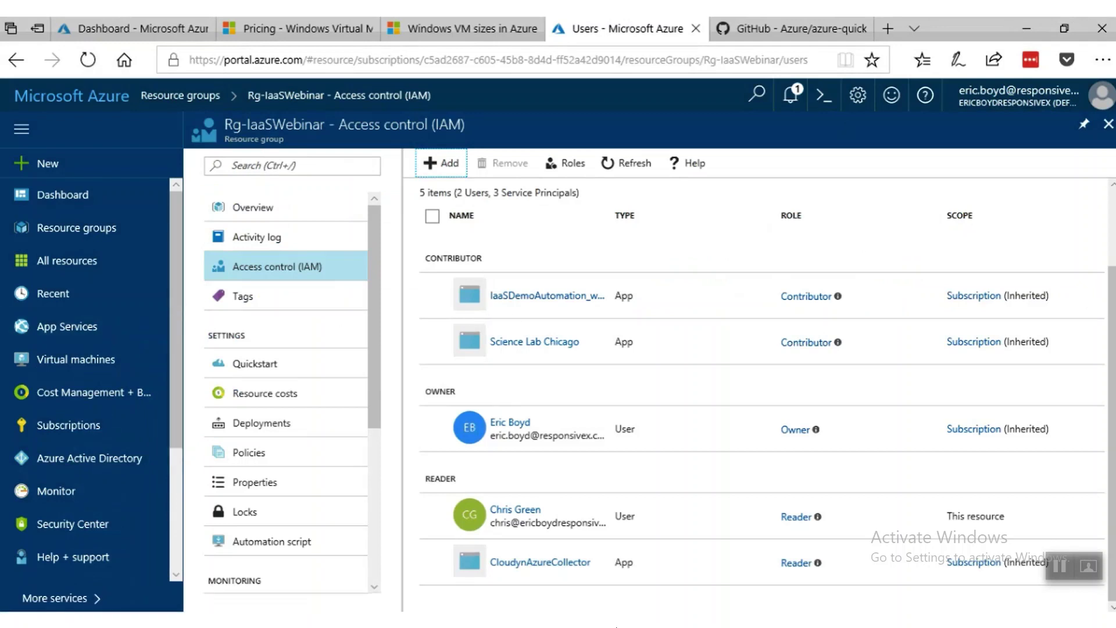
List the Recovery Services vaults IaaSDemoRecoveryVault (East US) and IaaSDemoRecoveryVaultEastUs2 (East US 2).
left_click(1108, 125)
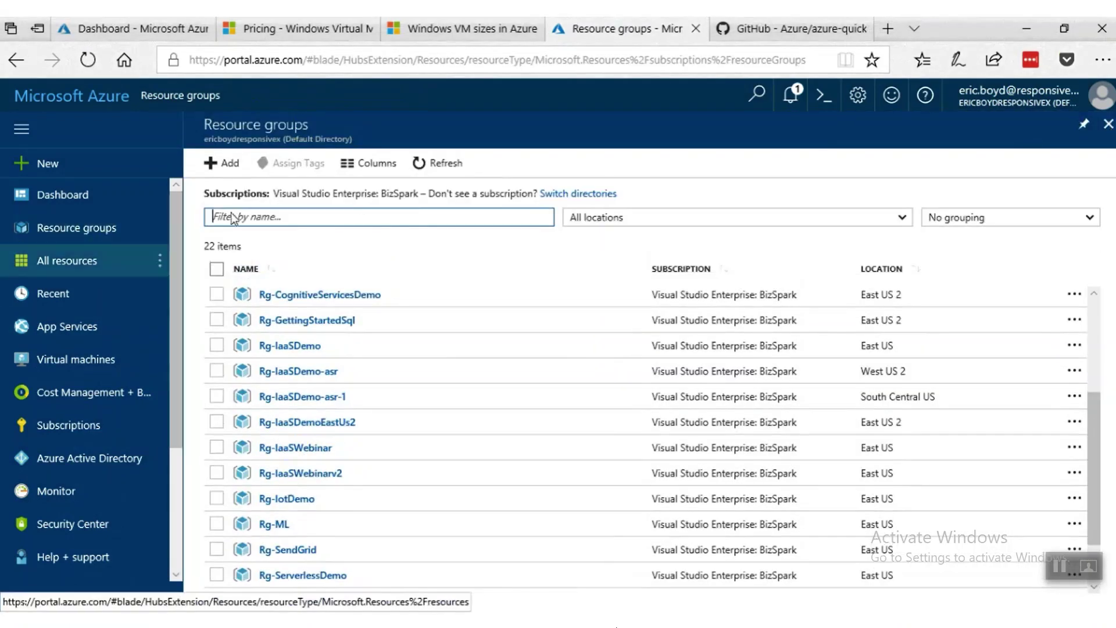
scroll(176, 263, "down", 3)
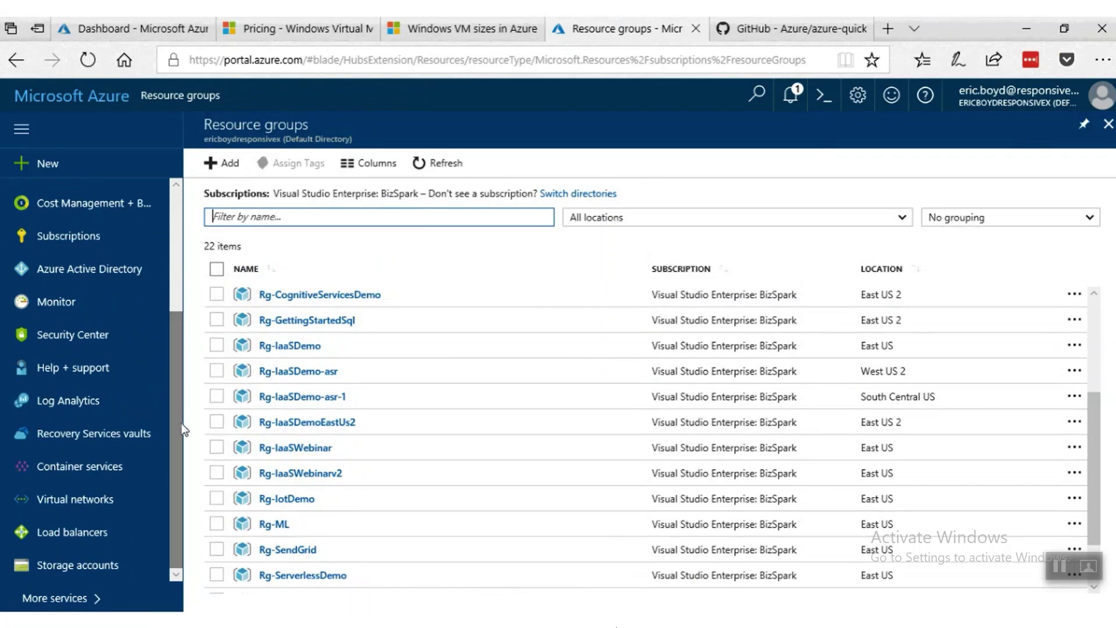
left_click(91, 441)
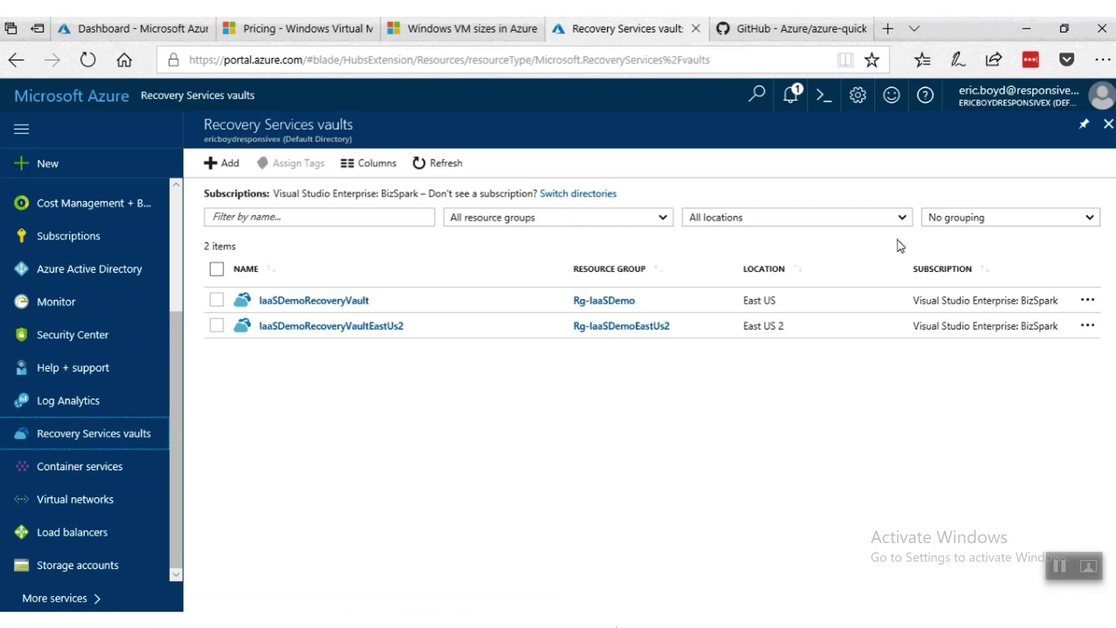
scroll(177, 268, "up", 5)
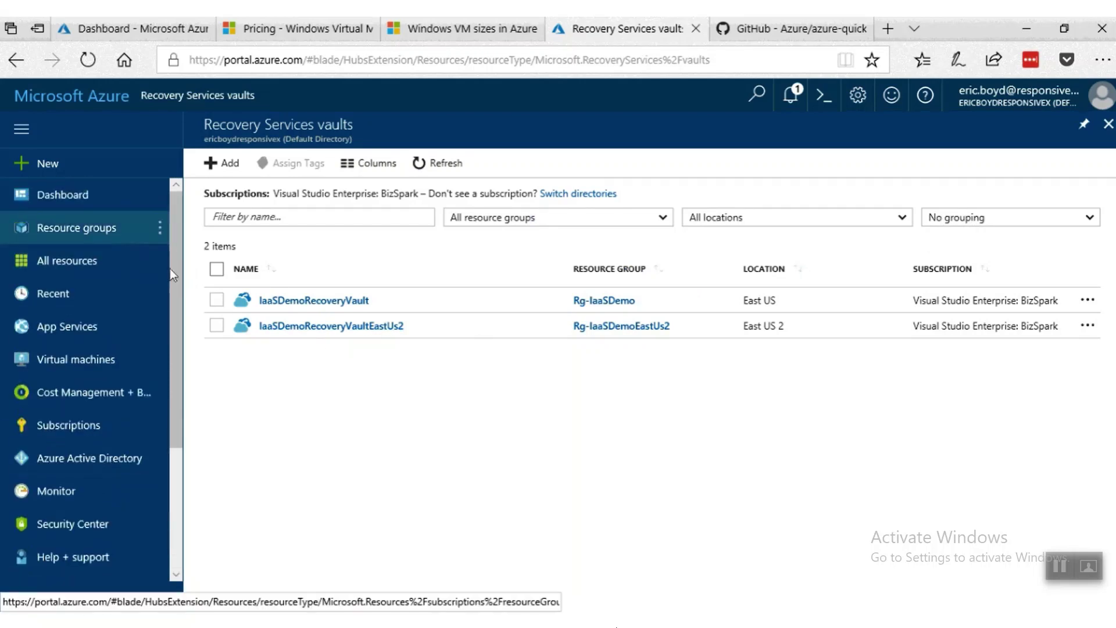
left_click(114, 232)
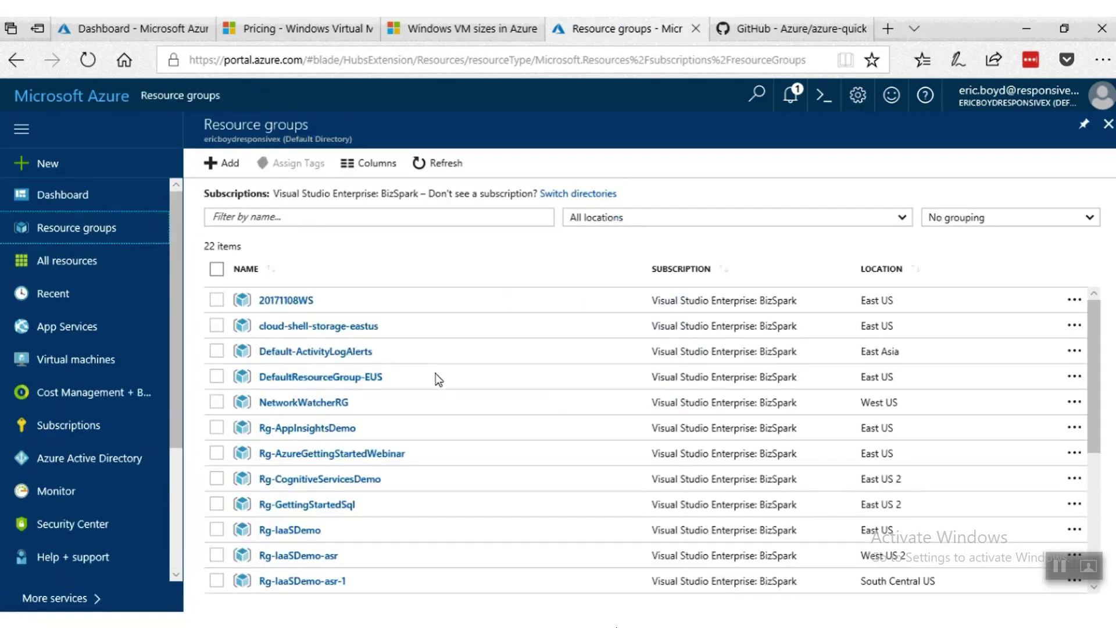
Open the iswv2webSrv0 VM in Rg-IaaSWebinarv2: Running, Standard DS2, East US.
scroll(436, 436, "down", 2)
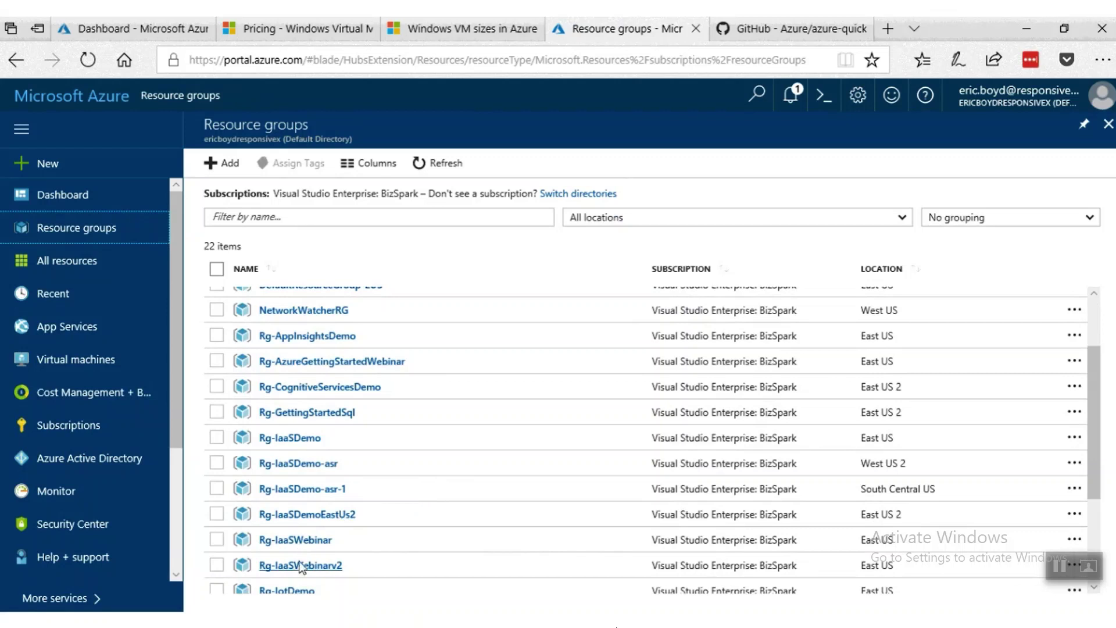
left_click(298, 567)
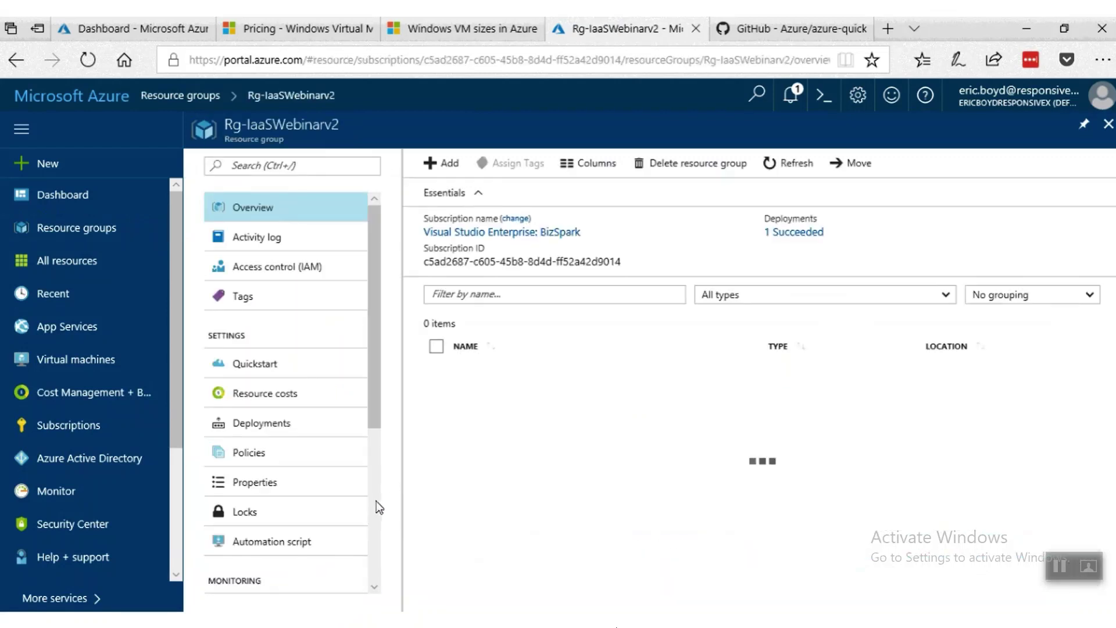
scroll(588, 528, "down", 2)
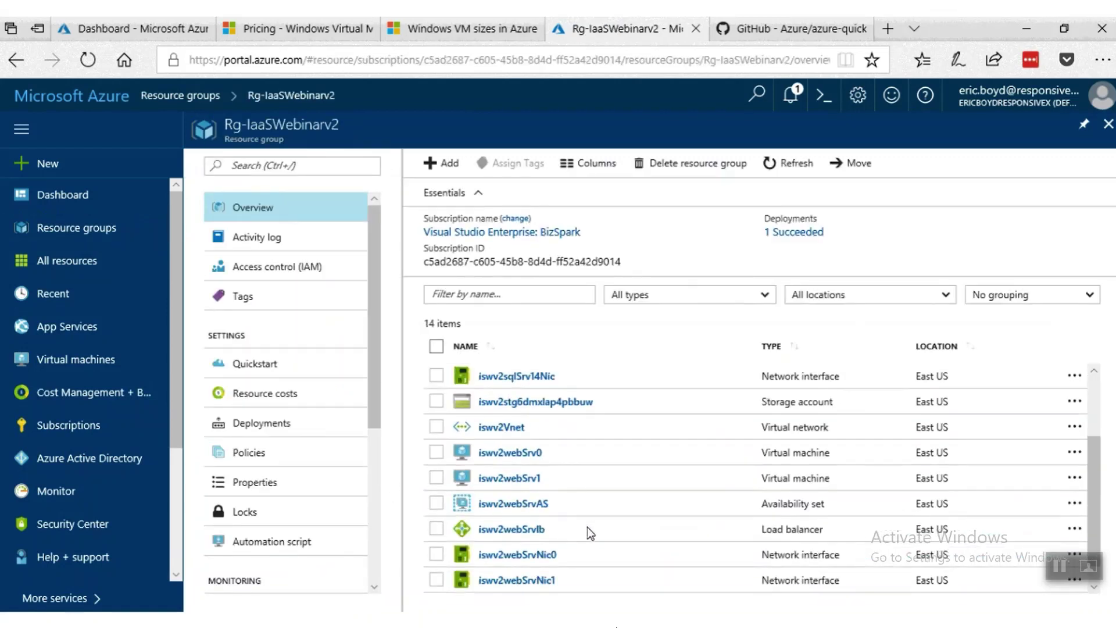
scroll(560, 524, "down", 1)
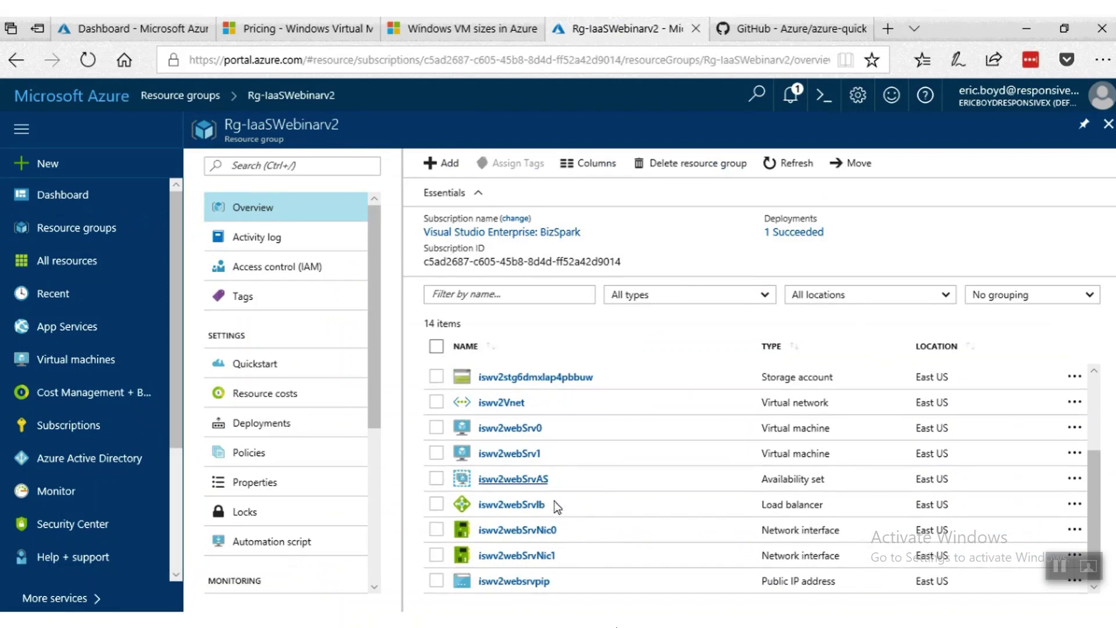
left_click(511, 434)
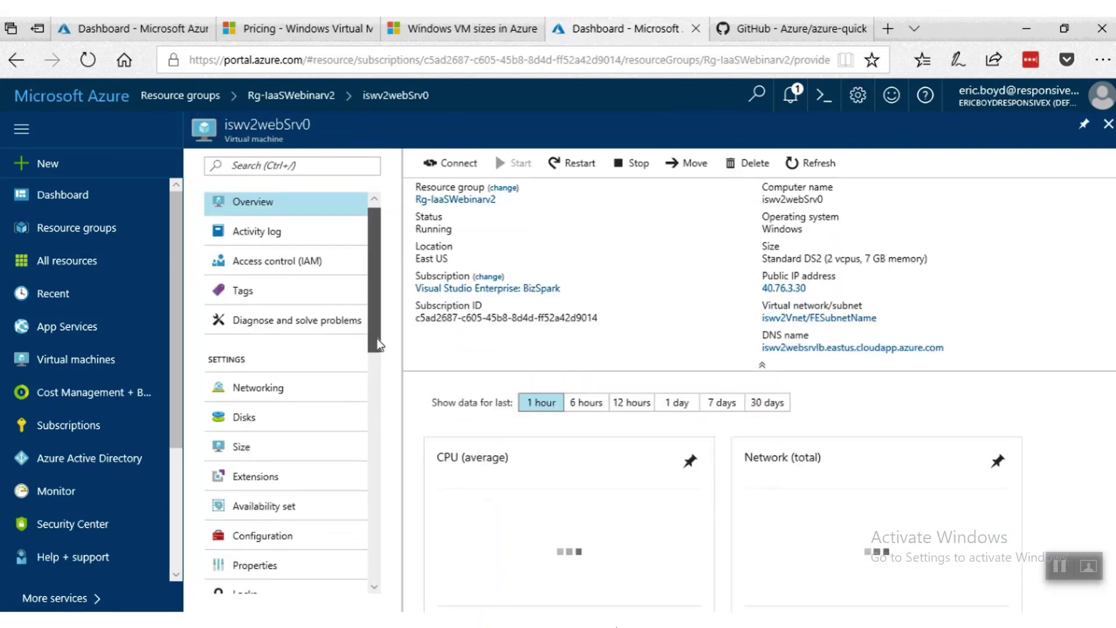
scroll(388, 424, "down", 5)
scroll(388, 430, "down", 2)
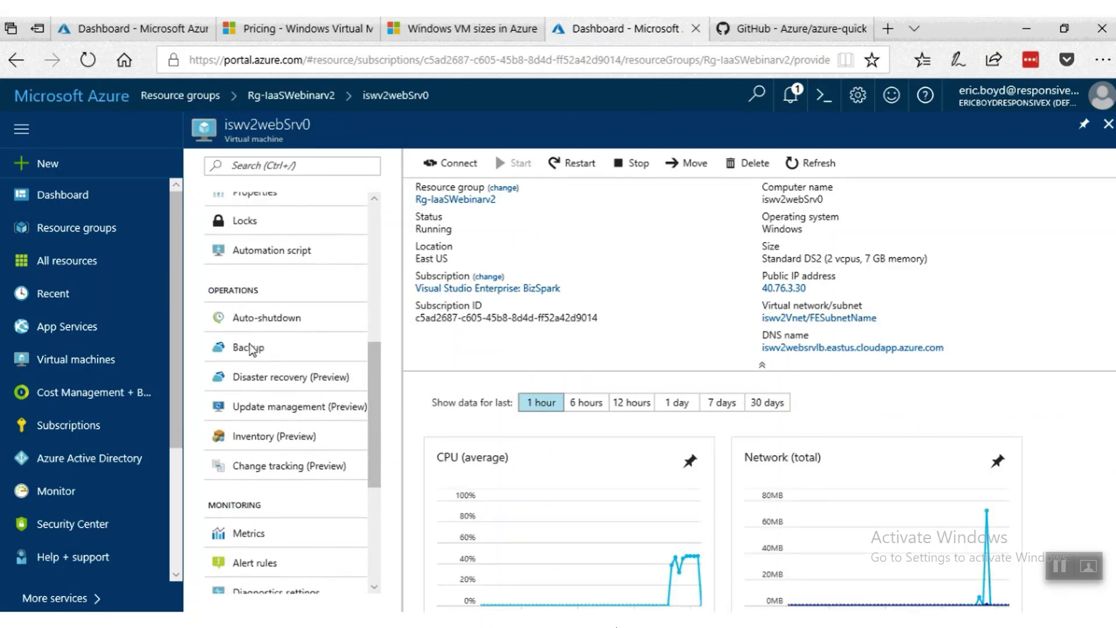
Review iswv2webSrv0's backup setup: IaaSDemoRecoveryVault with the daily 5:00 PM DefaultPolicy.
left_click(277, 356)
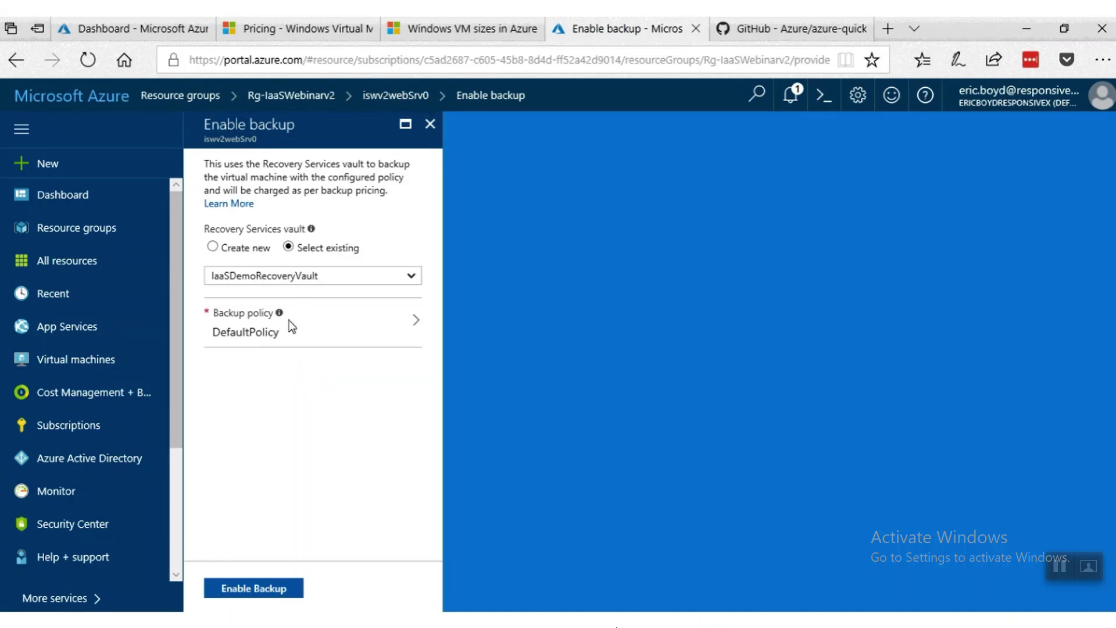
left_click(279, 341)
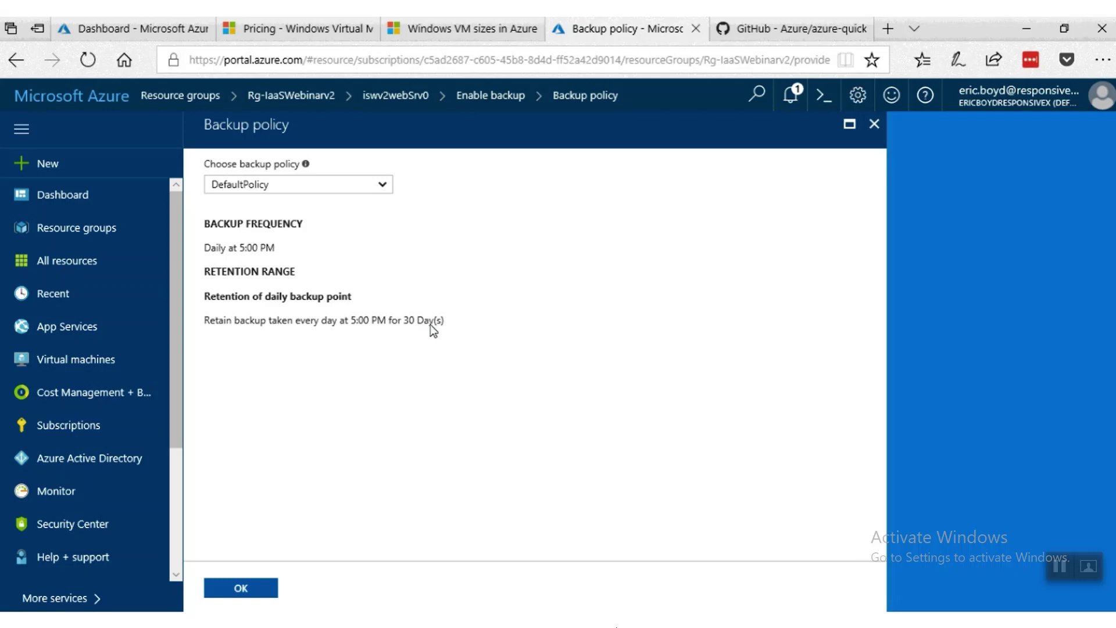
left_click(873, 126)
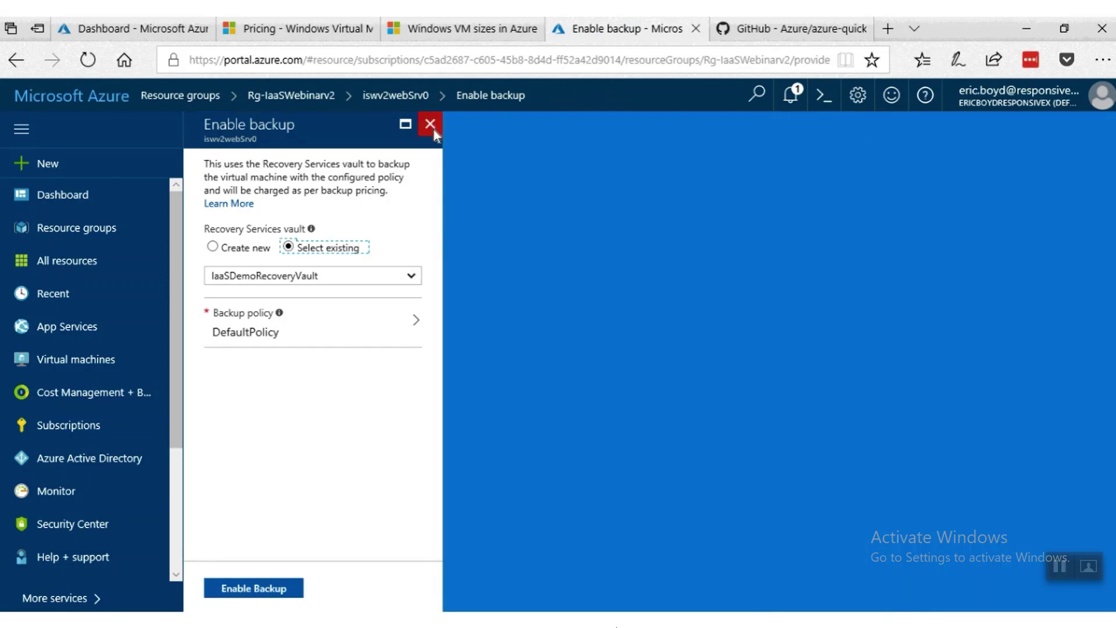
left_click(263, 594)
Close iswv2webSrv0's backup setup without enabling it and open the Rg-IaaSWebinar resource group.
left_click(434, 127)
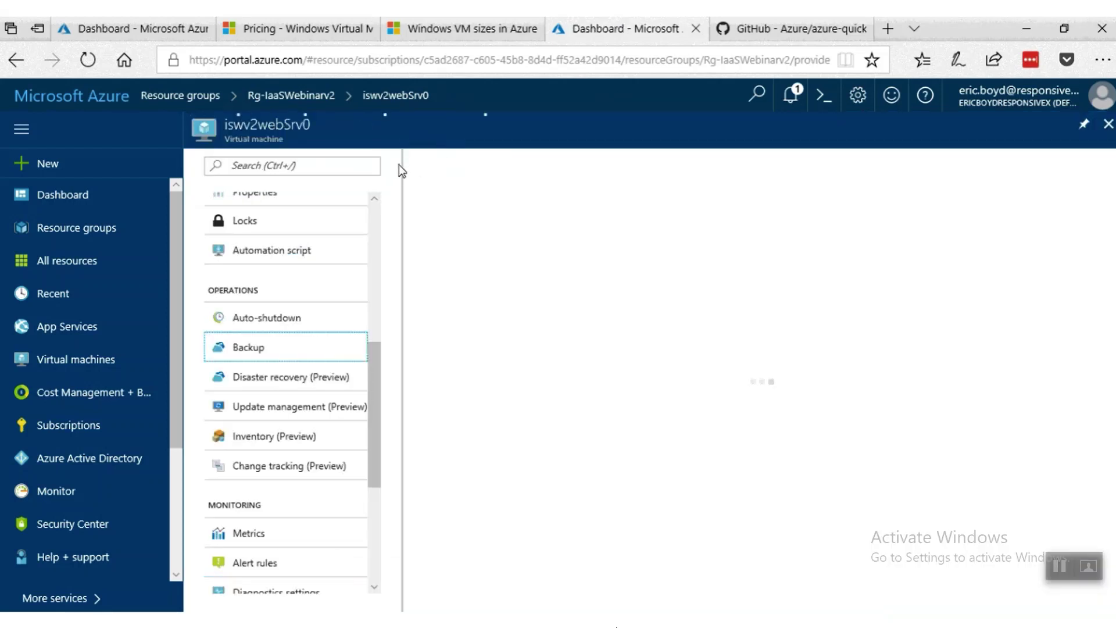
left_click(209, 97)
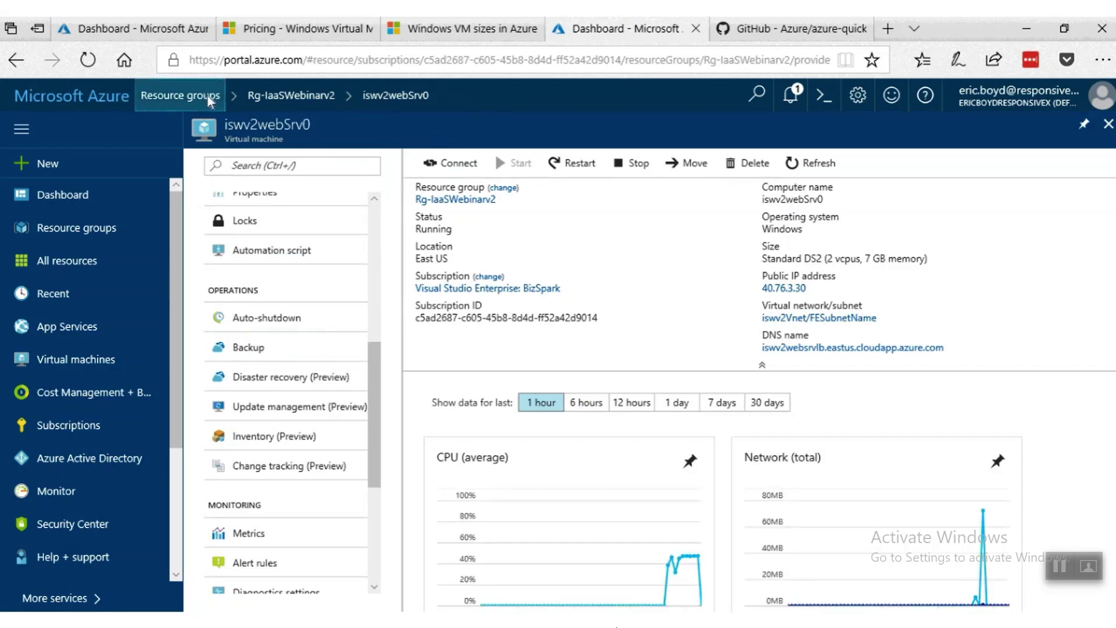
scroll(343, 547, "down", 1)
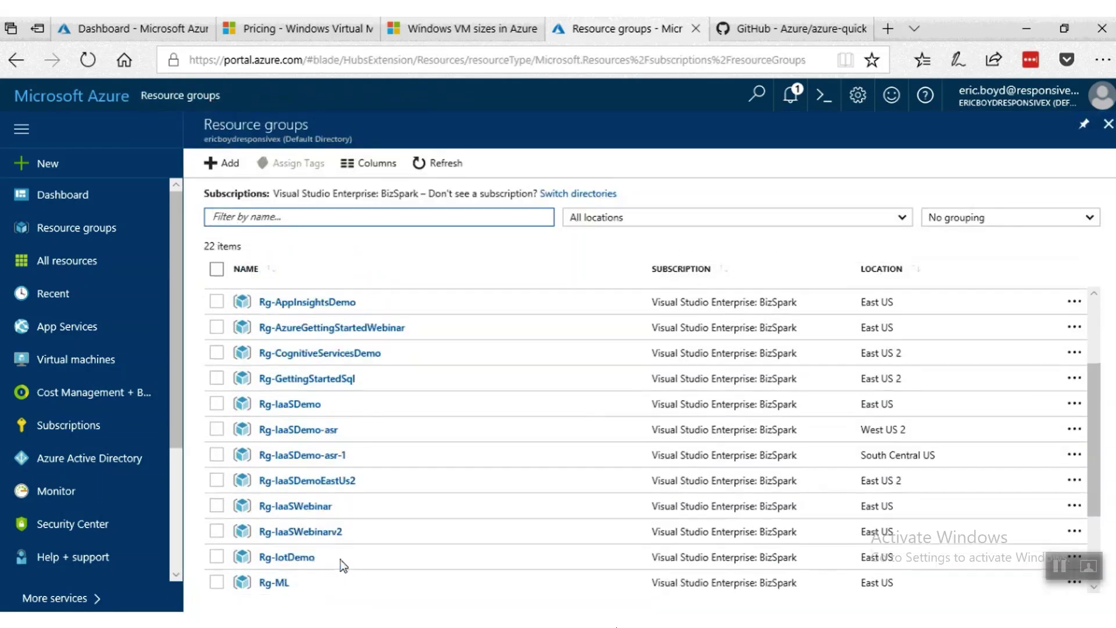
scroll(361, 560, "down", 2)
left_click(308, 449)
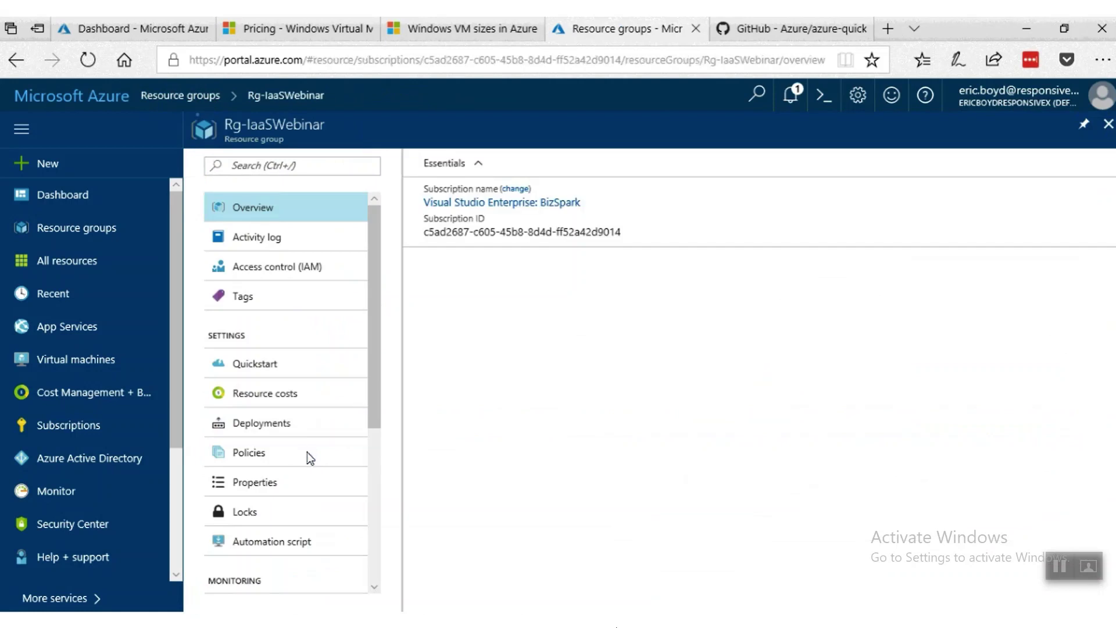
scroll(589, 493, "down", 3)
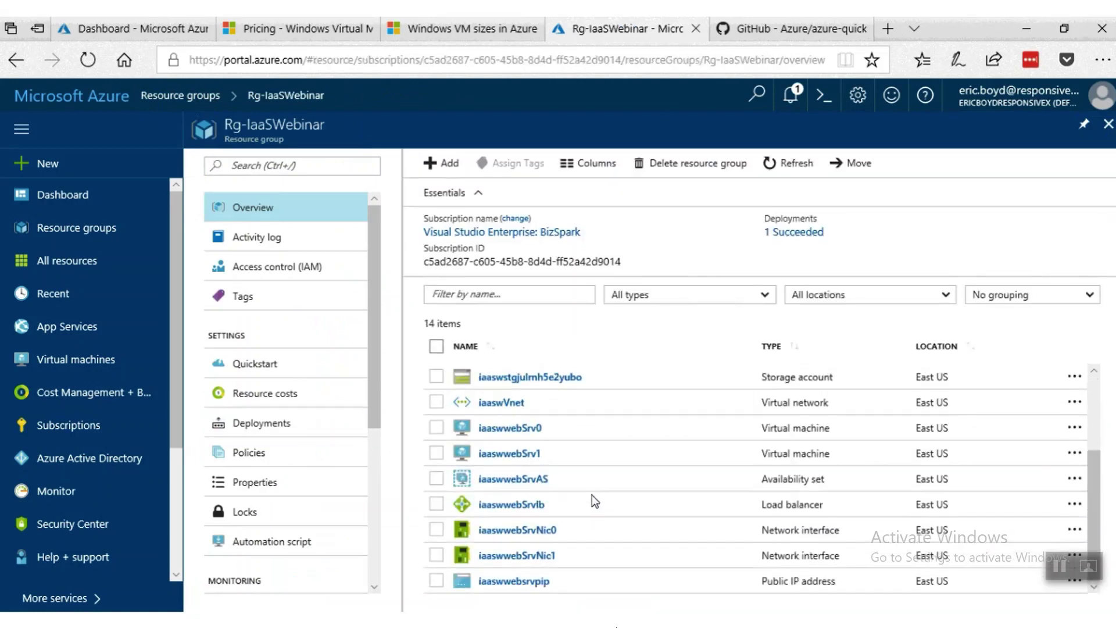
Review iaaswwebSrv0's backup setup without enabling it, then return to Resource groups.
left_click(518, 432)
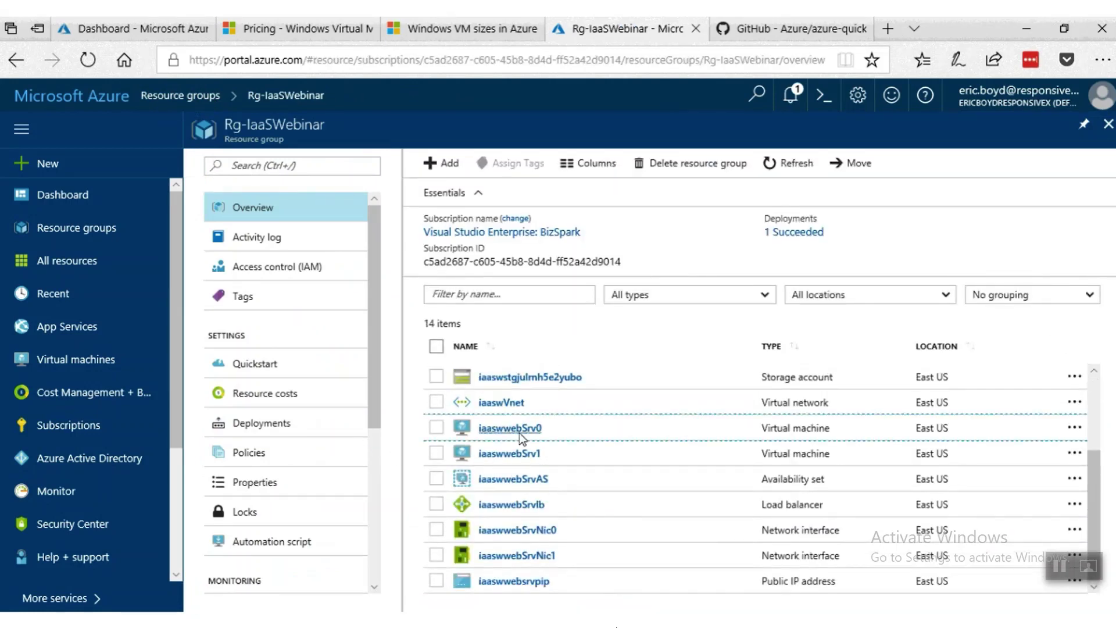
scroll(287, 497, "down", 3)
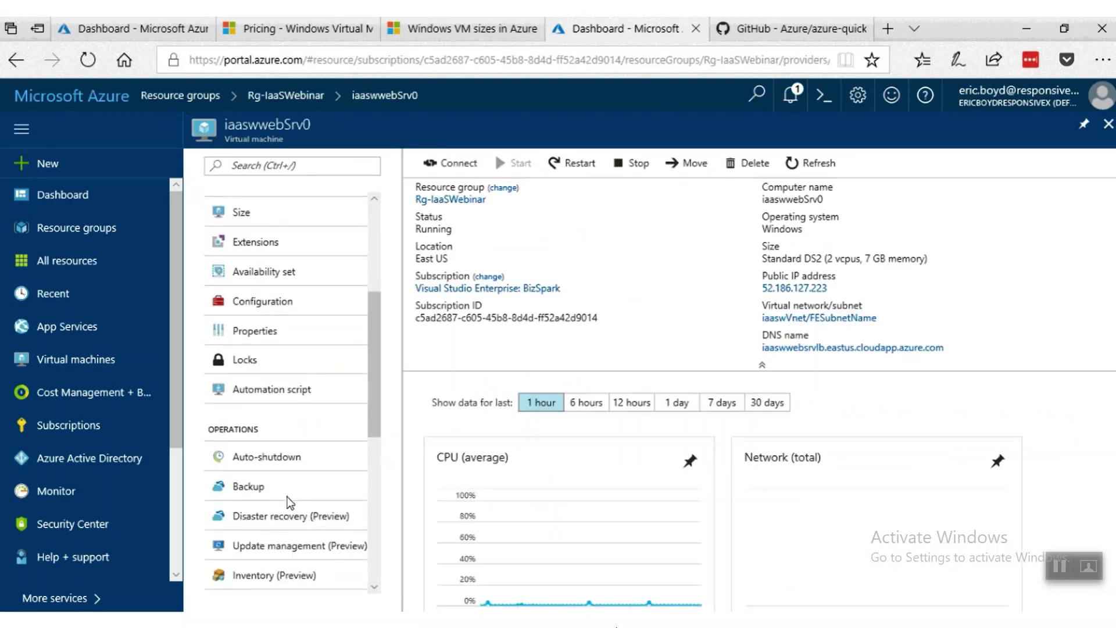
left_click(267, 486)
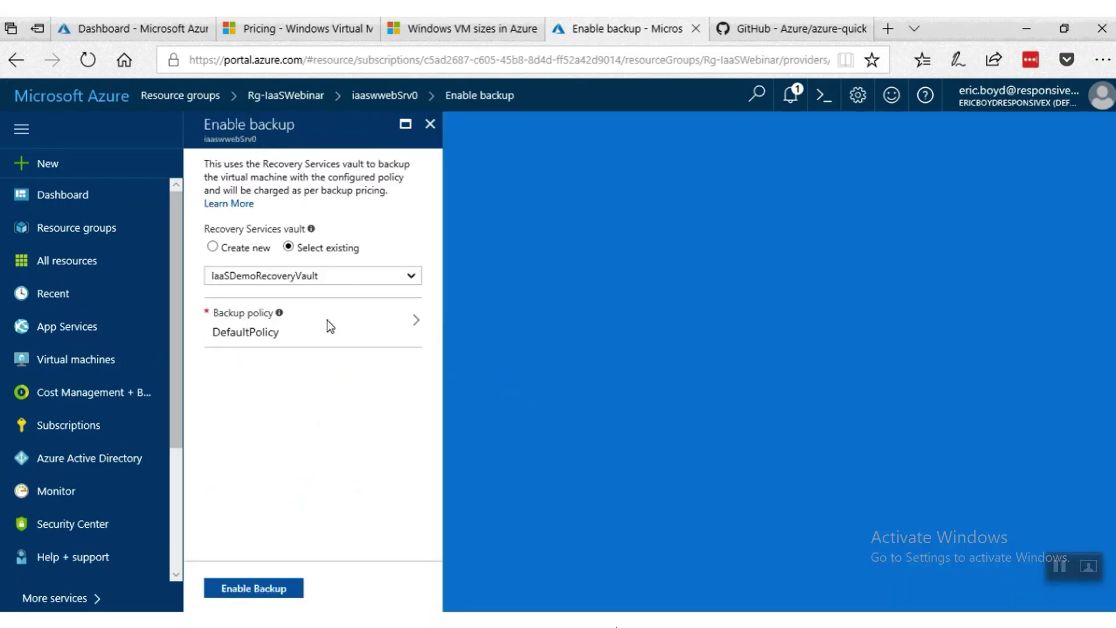
left_click(430, 124)
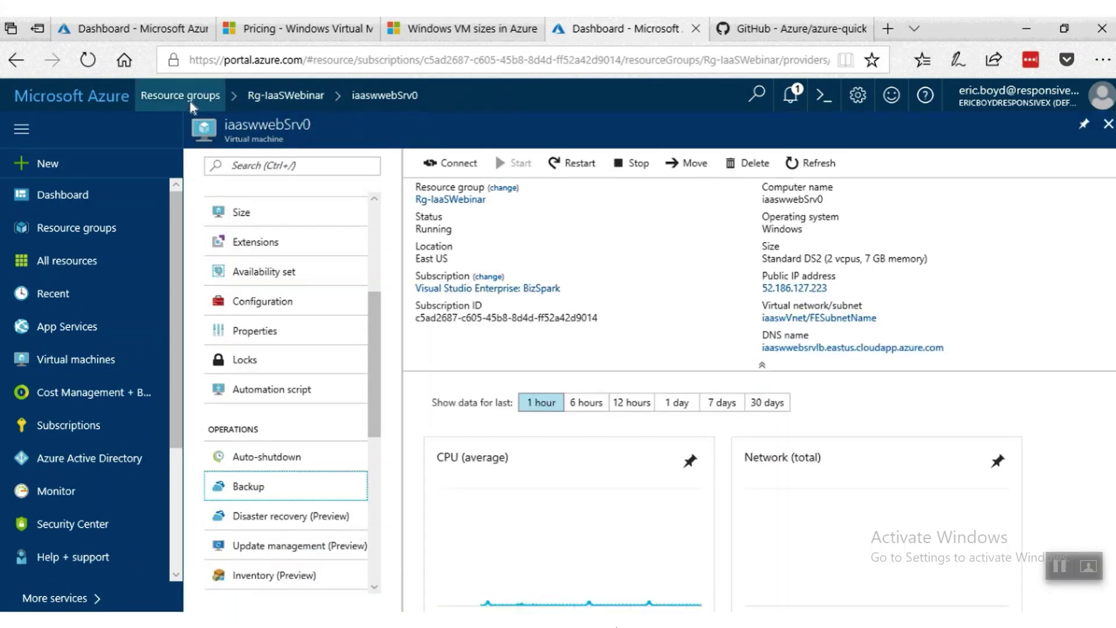
left_click(191, 99)
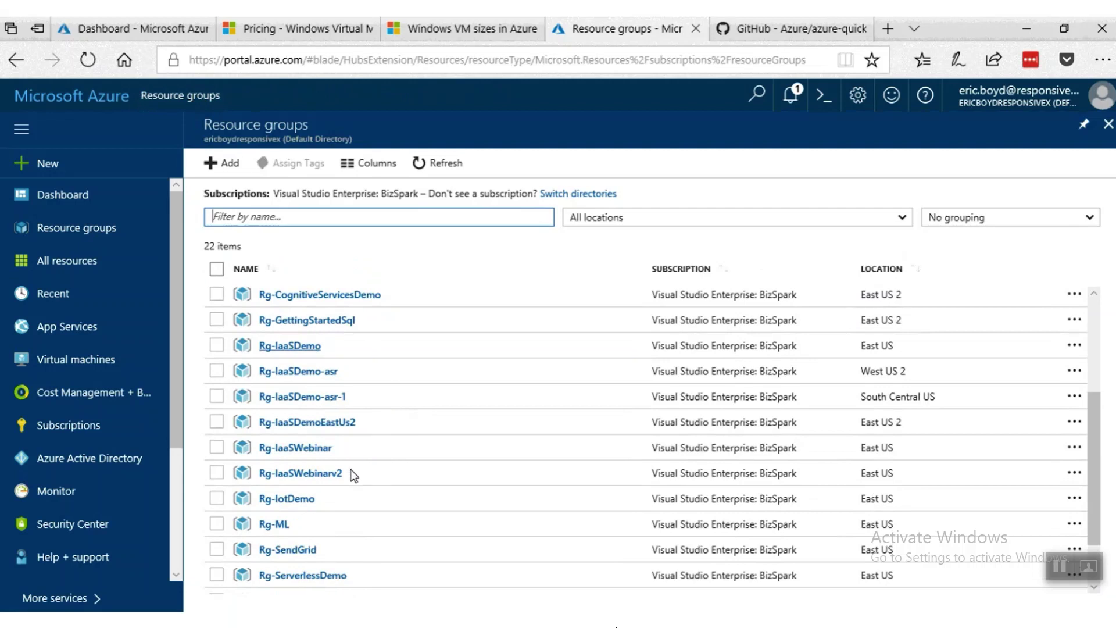
Show IaaSDemoWs's backup in Rg-IaaSDemo: last backup succeeded, 2 restore points.
left_click(287, 346)
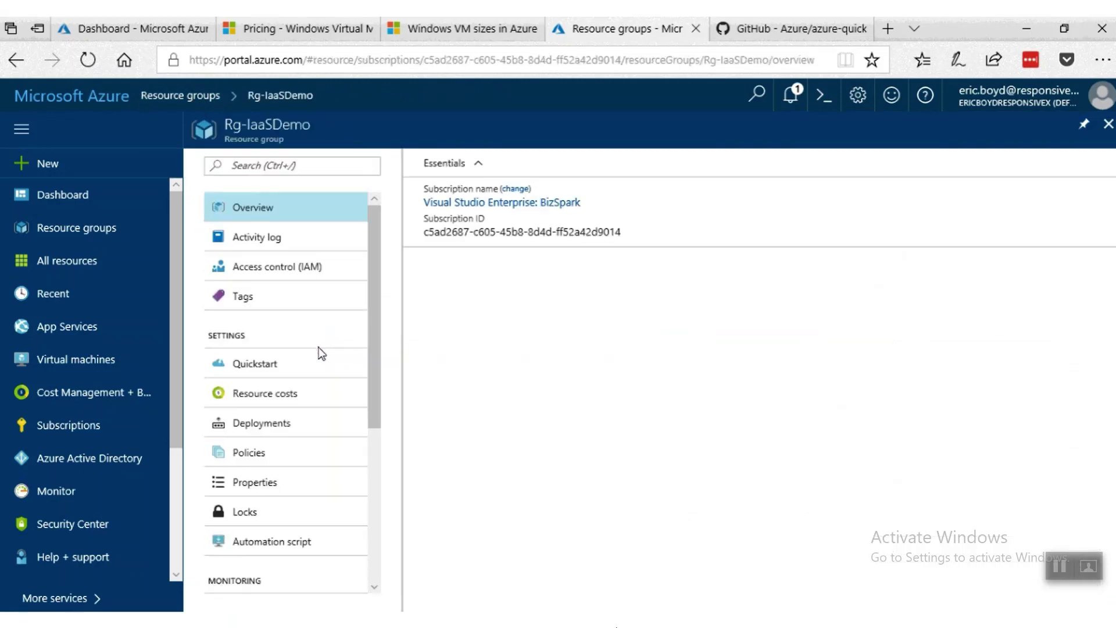
scroll(369, 458, "down", 5)
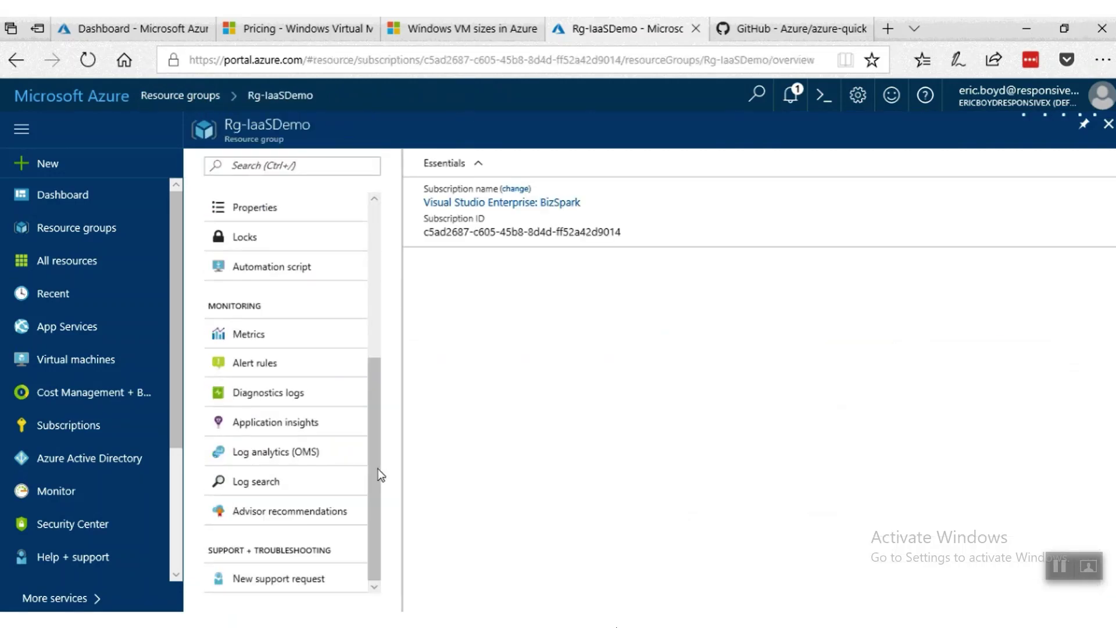
scroll(287, 381, "up", 4)
scroll(576, 456, "down", 3)
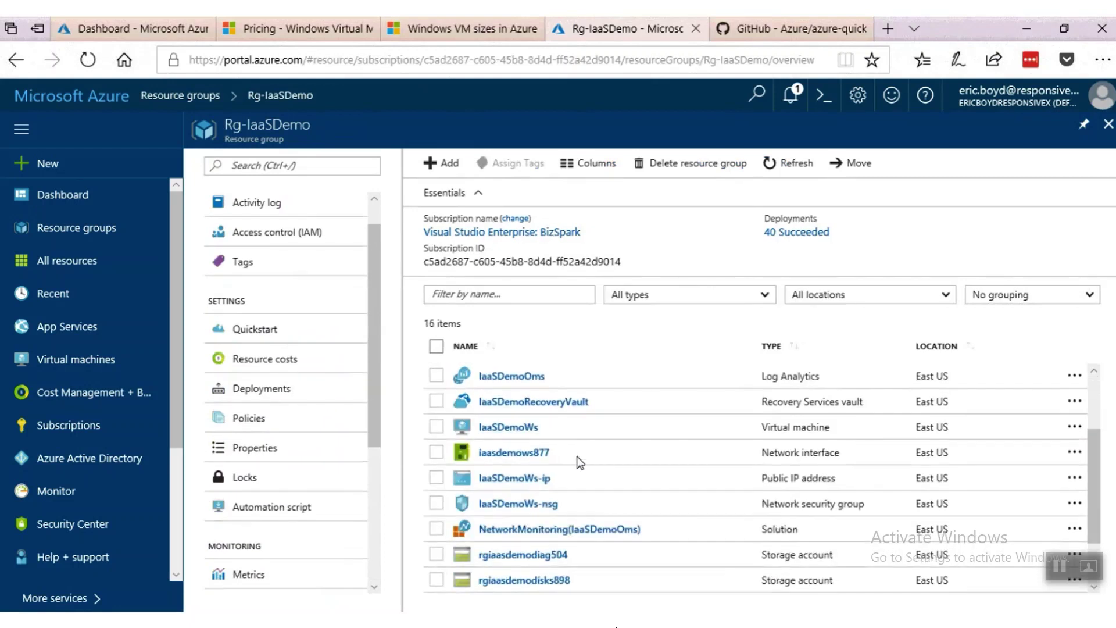
left_click(508, 427)
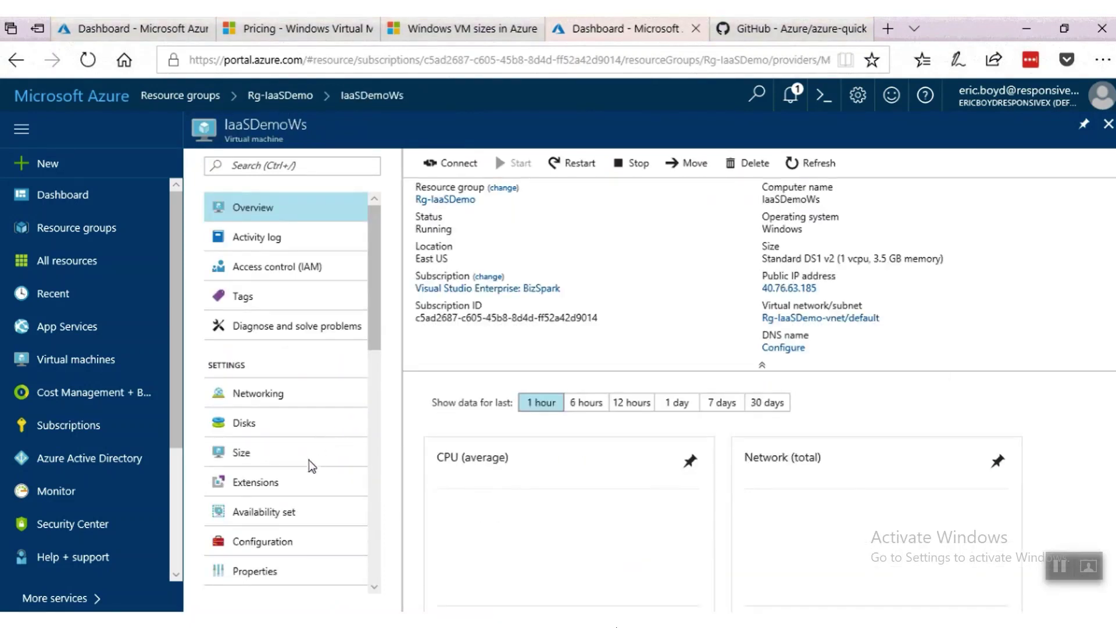
scroll(287, 447, "down", 6)
left_click(309, 377)
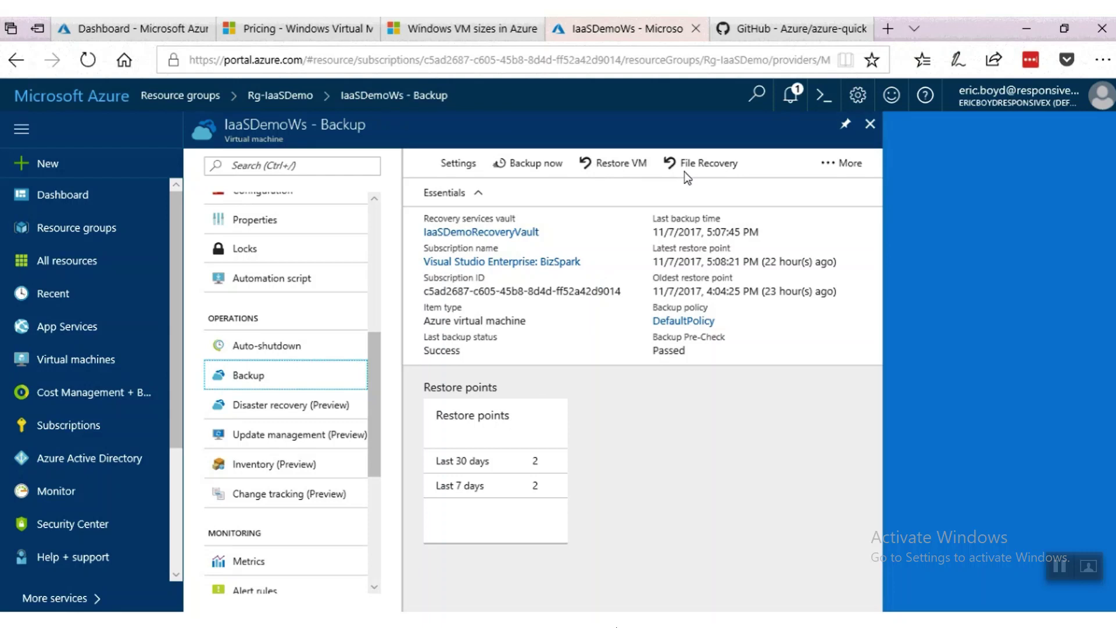
Show IaaSDemoWs replicating East US to South Central US: health OK, Protected, 1-minute RPO.
left_click(317, 407)
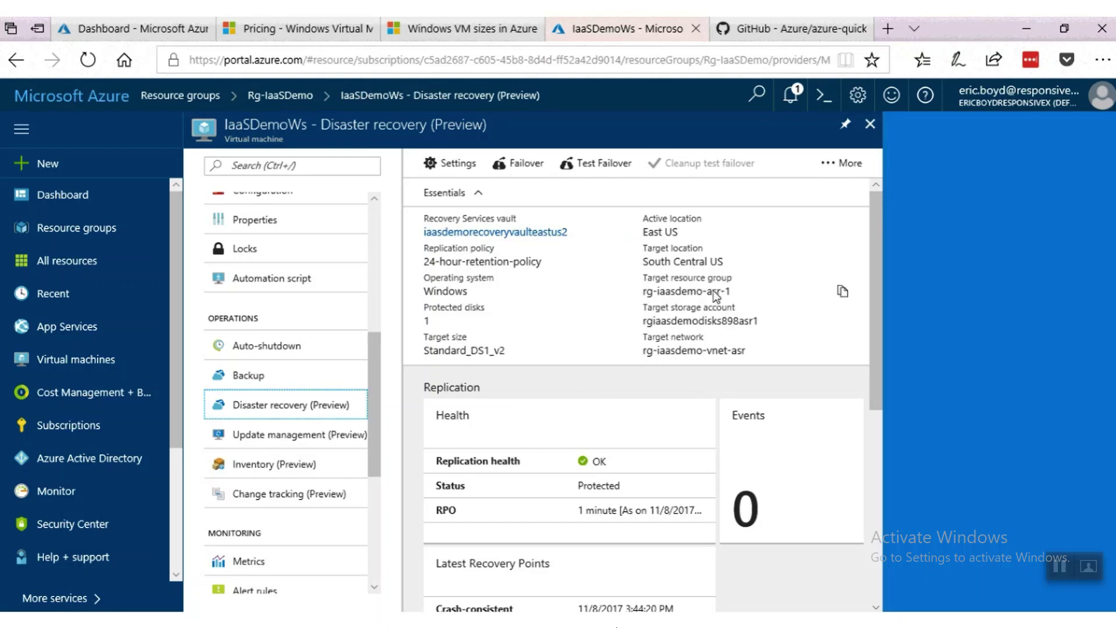
scroll(627, 448, "down", 2)
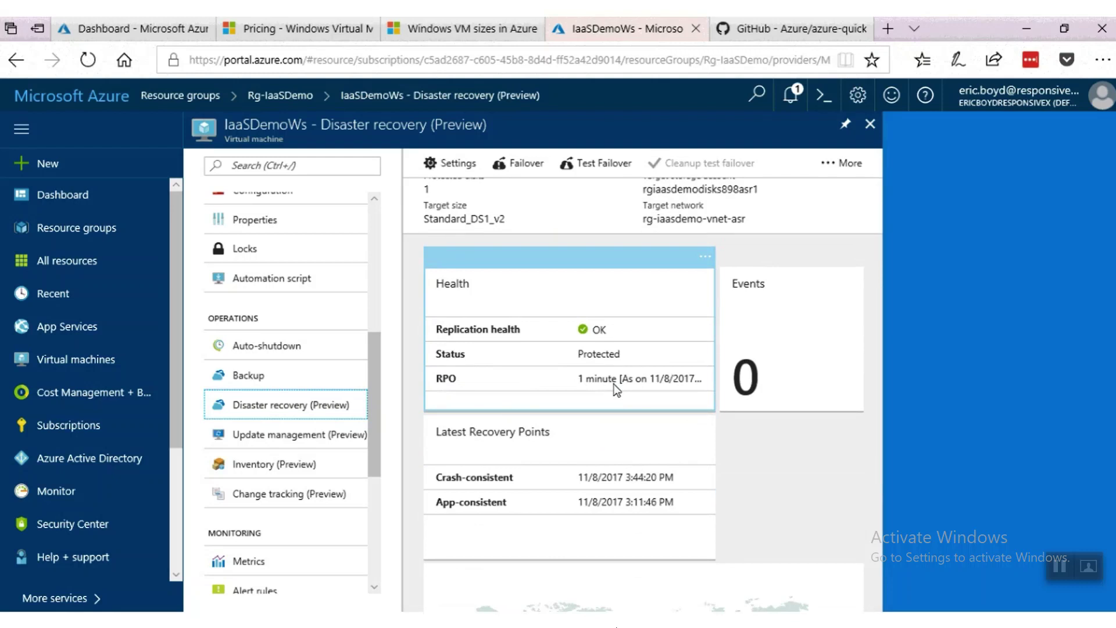
scroll(612, 384, "up", 2)
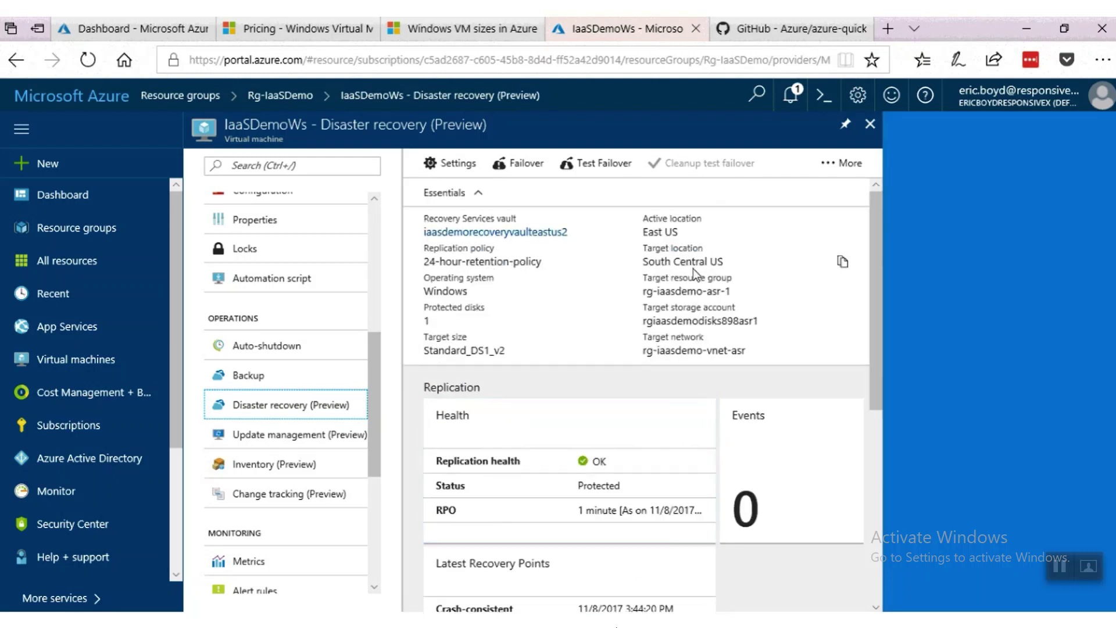